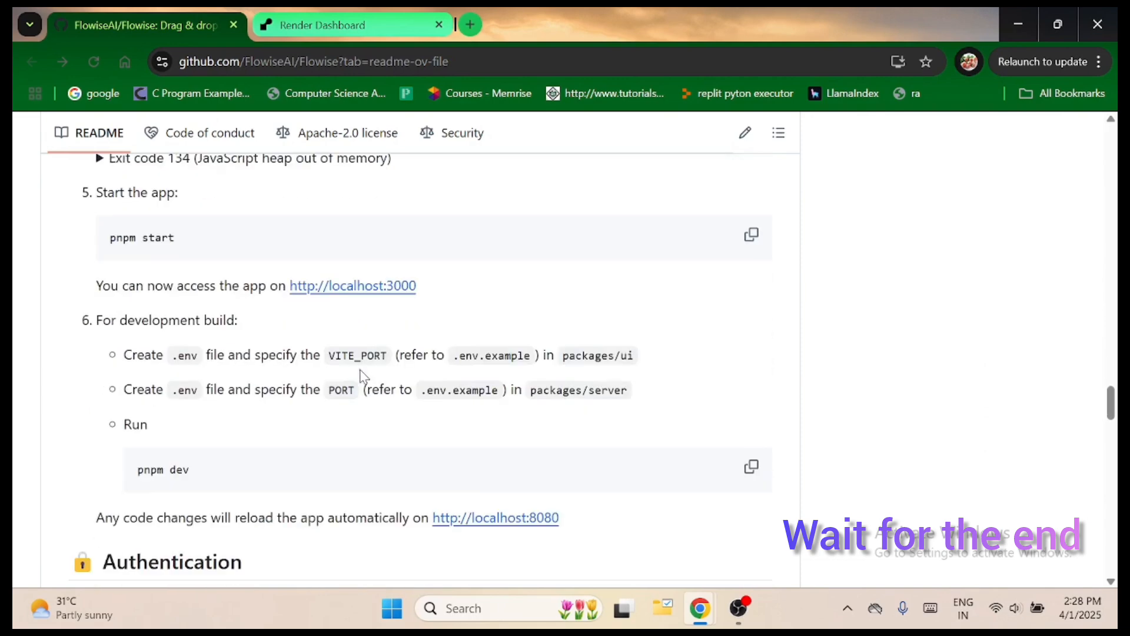
scroll(362, 377, "down", 5)
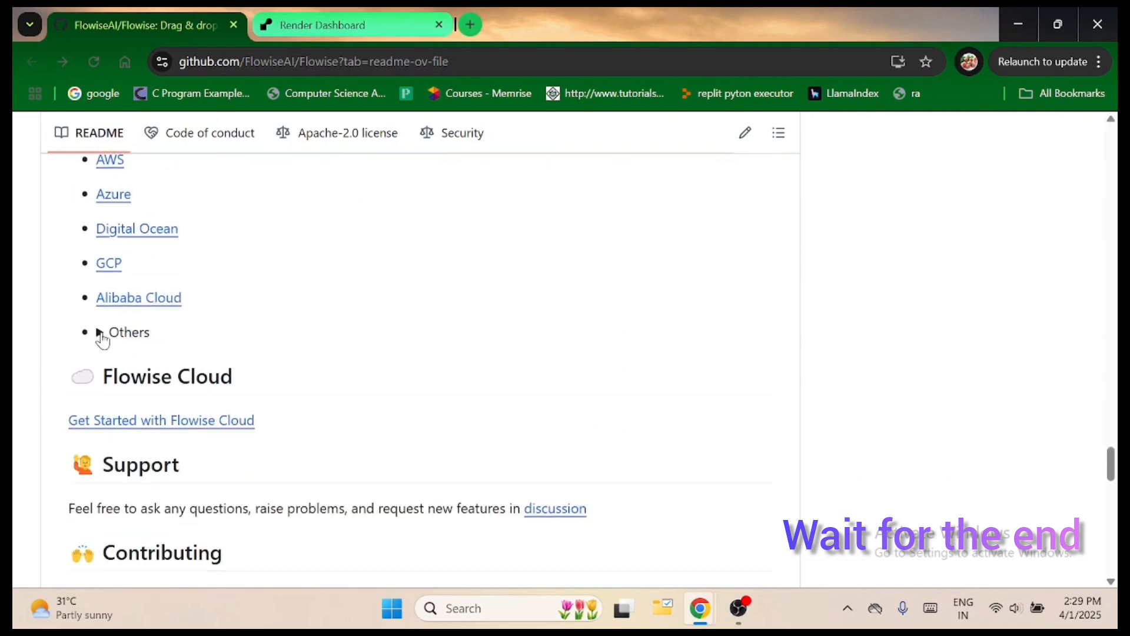
Expand the Others list of deployment options in the README's Self Host section.
scroll(103, 338, "up", 3)
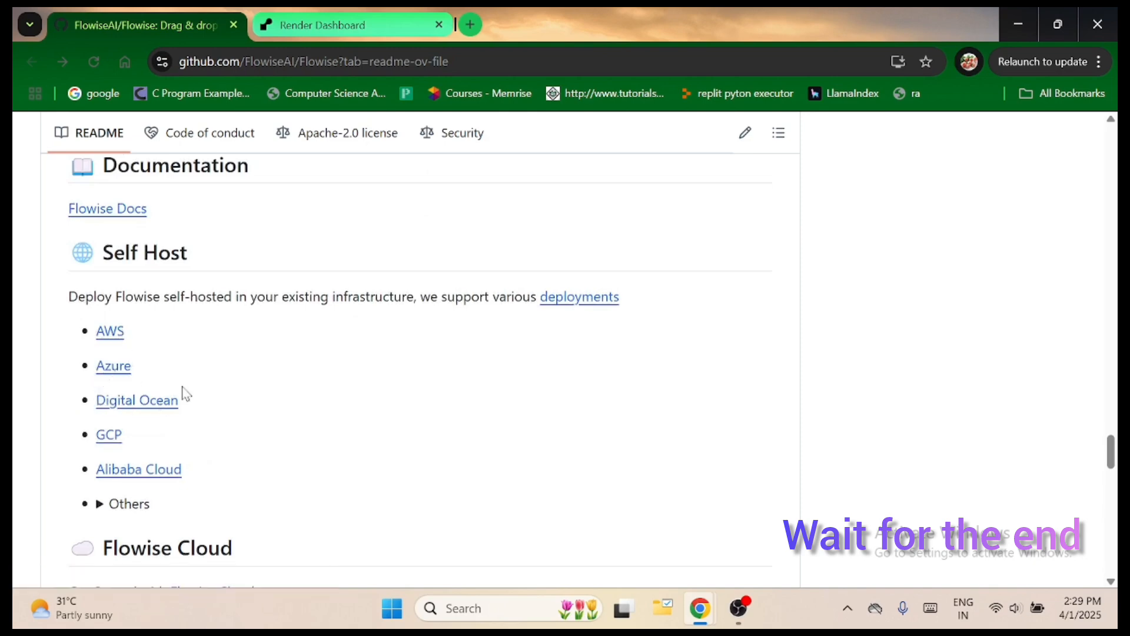
scroll(100, 370, "down", 2)
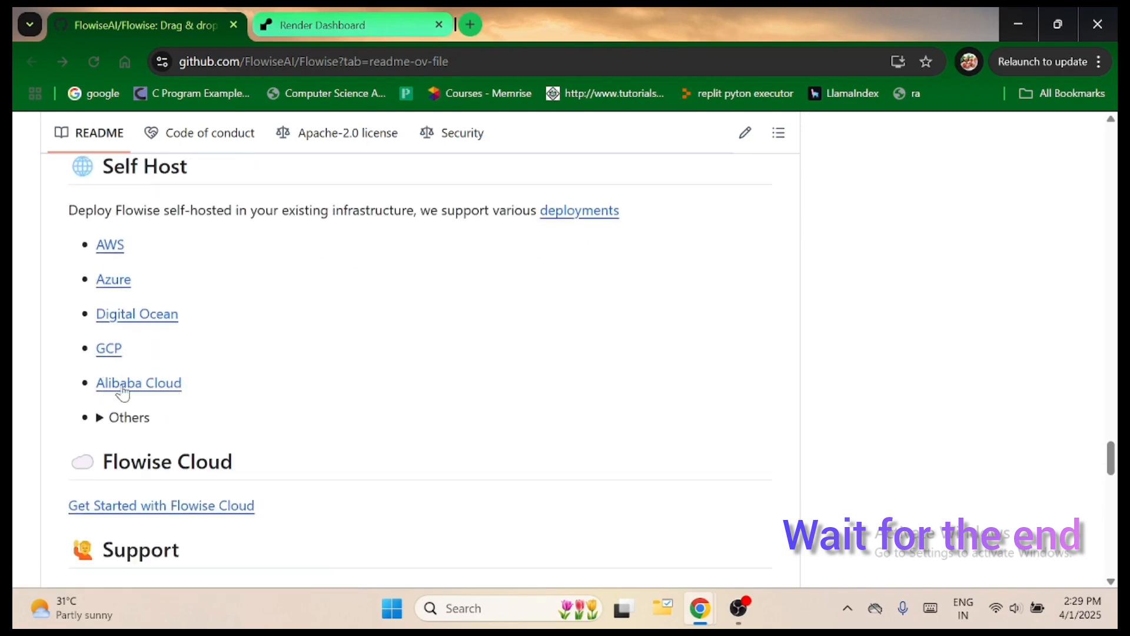
left_click(97, 425)
scroll(197, 414, "down", 4)
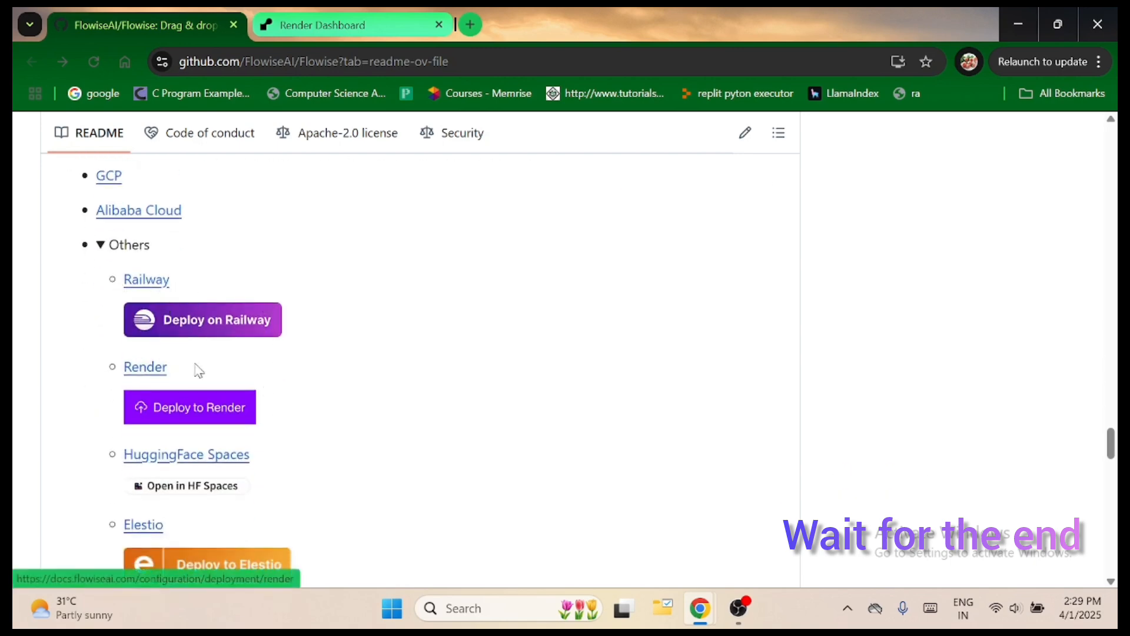
Review the other hosting options in the README and open the Deploy to Render guide.
scroll(264, 454, "down", 2)
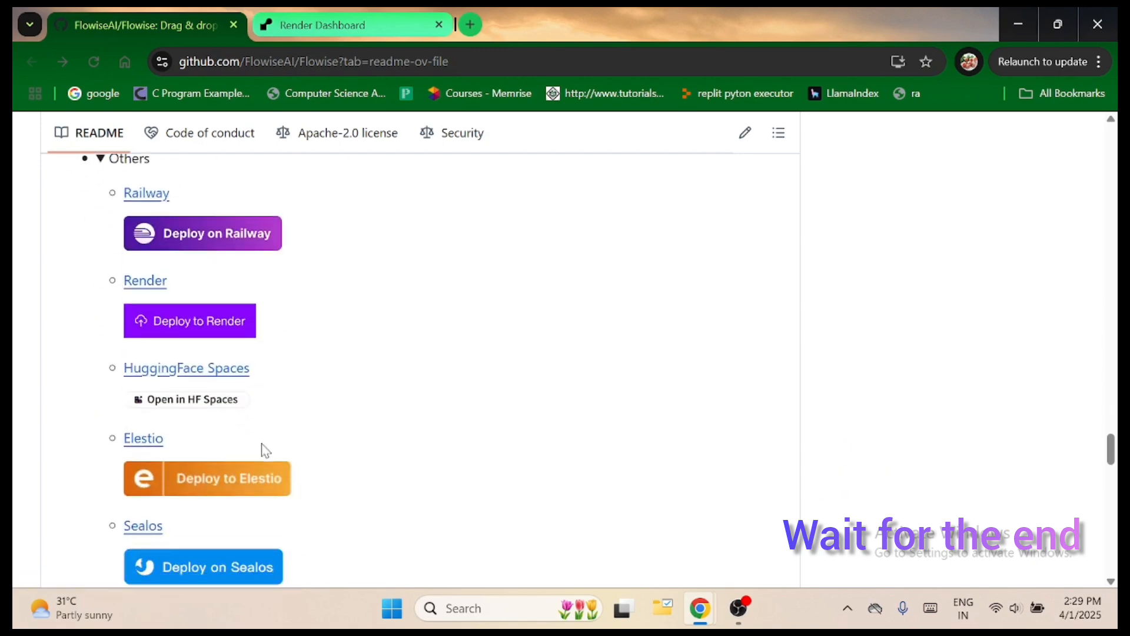
scroll(192, 439, "down", 2)
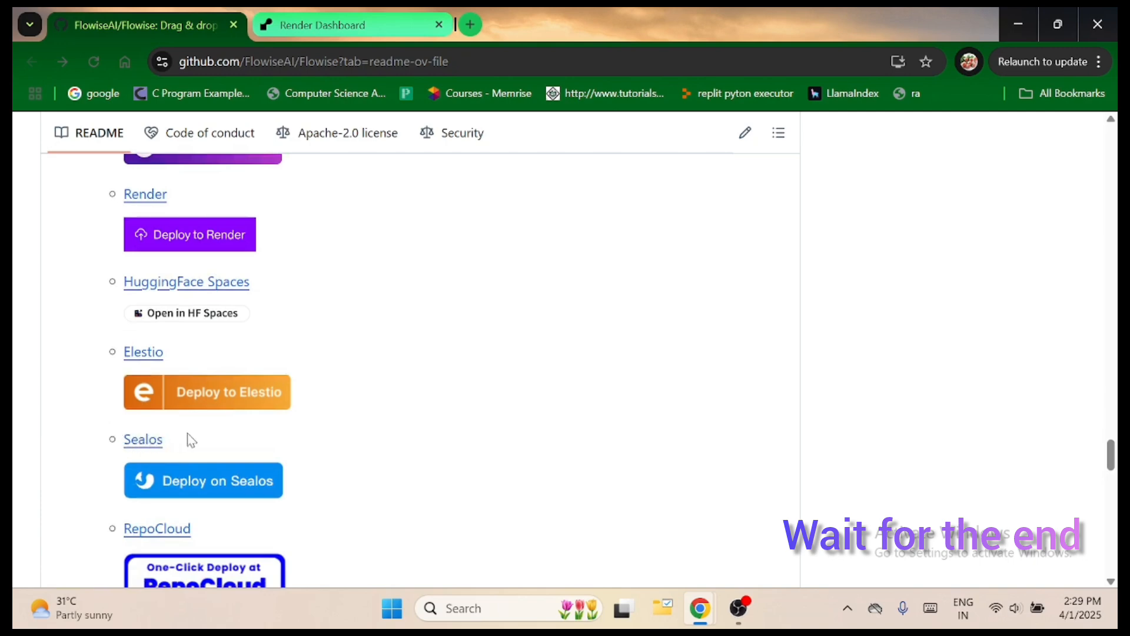
scroll(189, 440, "down", 4)
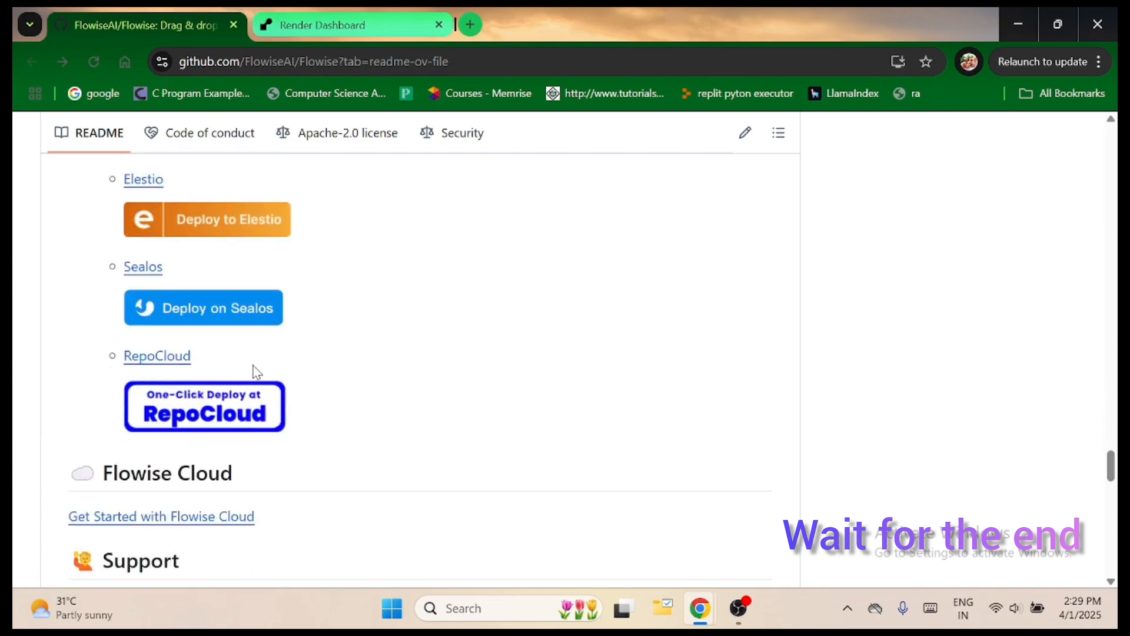
scroll(256, 371, "down", 2)
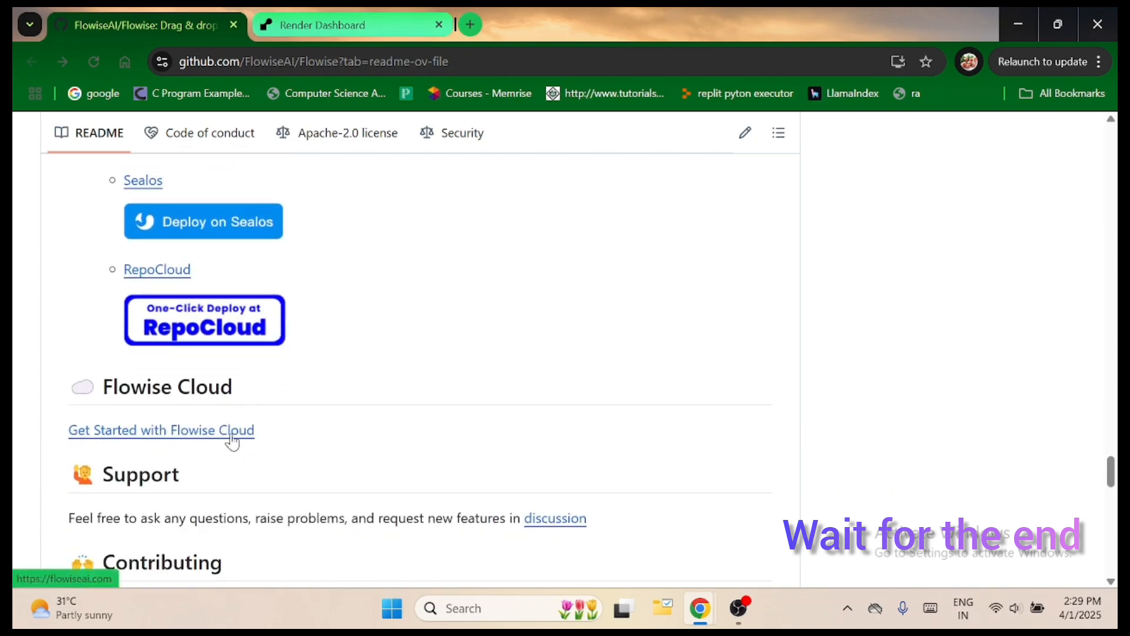
scroll(230, 439, "up", 9)
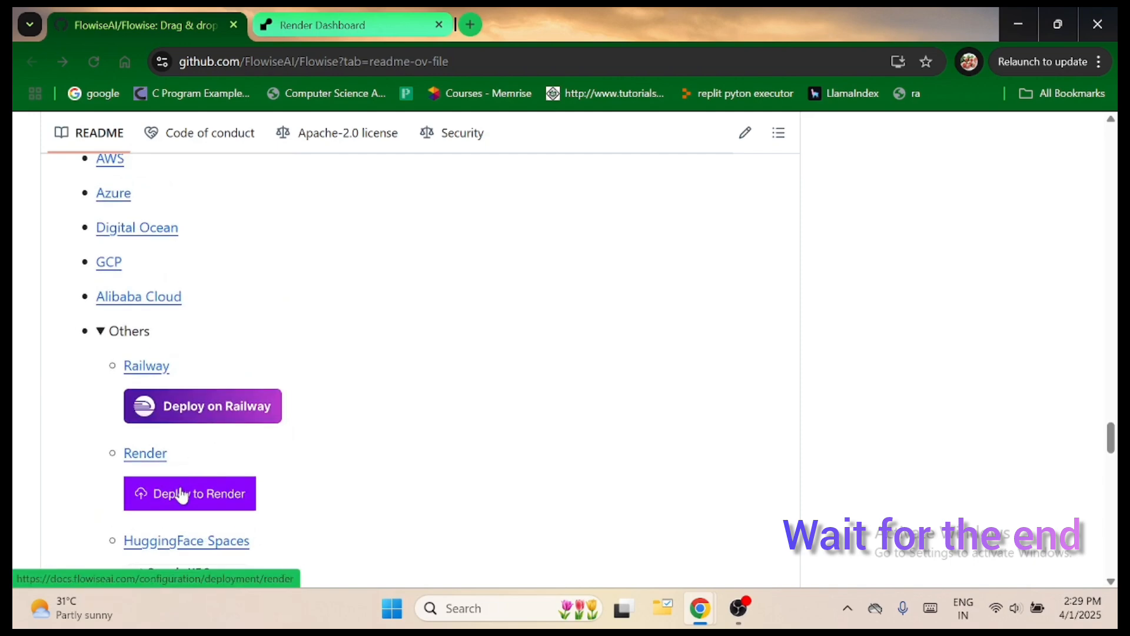
left_click(180, 489)
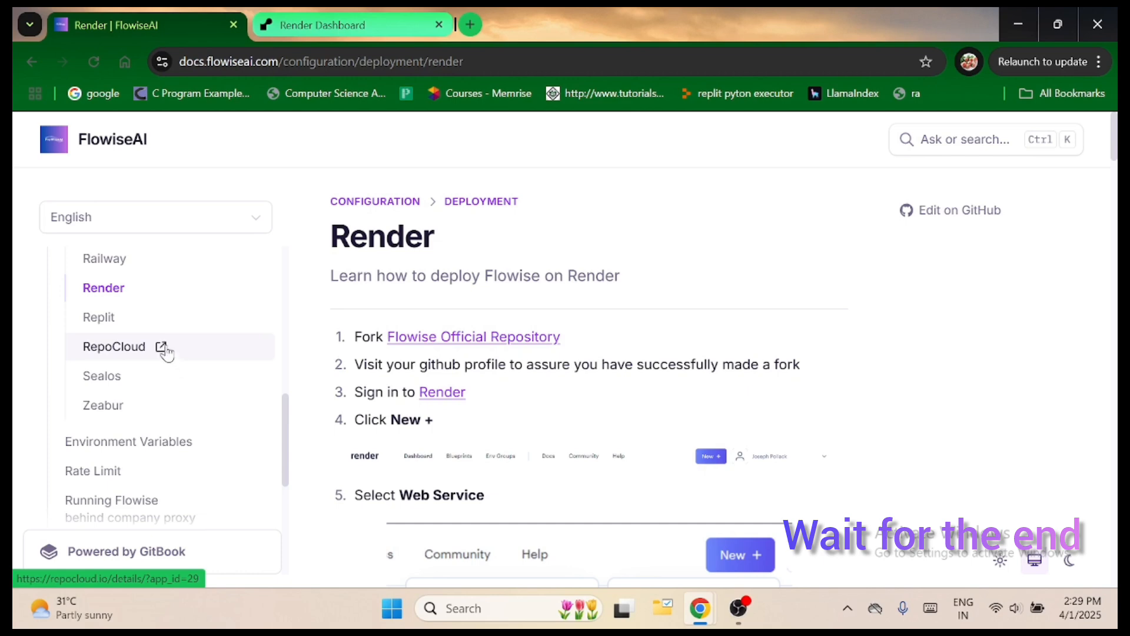
Examine the deployment platforms listed under Configuration in the Flowise documentation's navigation.
scroll(162, 383, "up", 4)
scroll(164, 383, "up", 3)
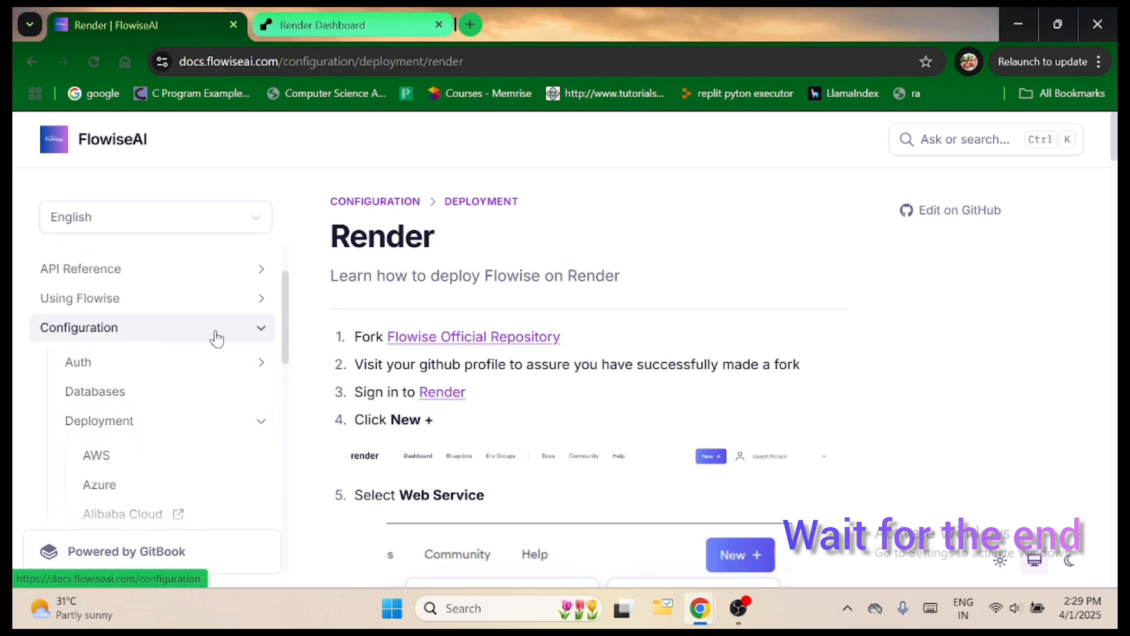
scroll(182, 409, "down", 2)
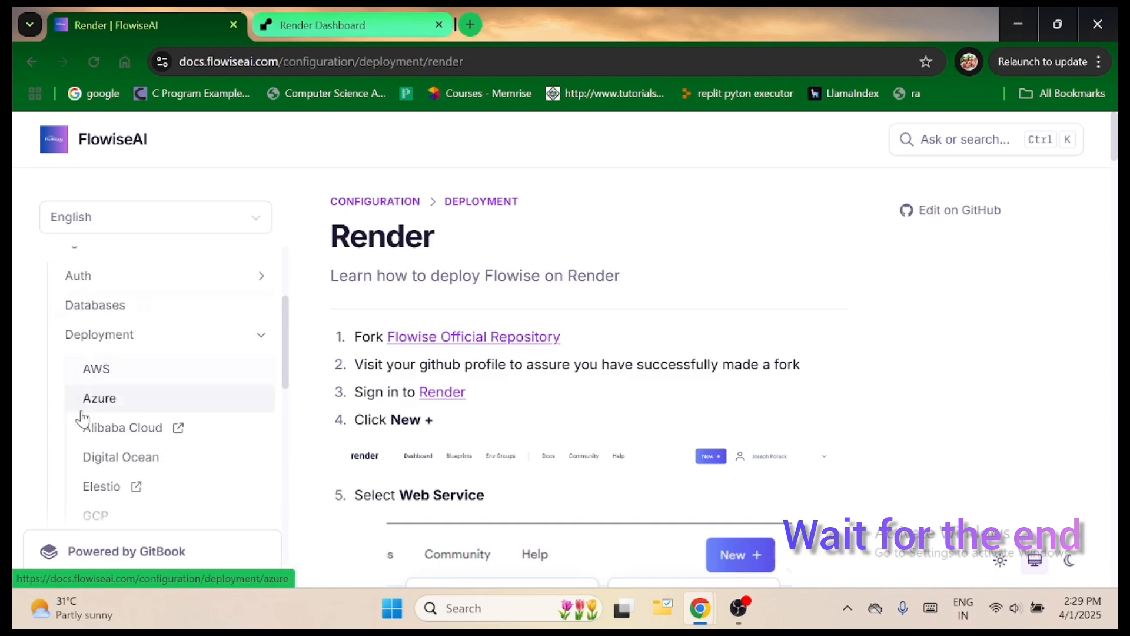
scroll(151, 438, "down", 2)
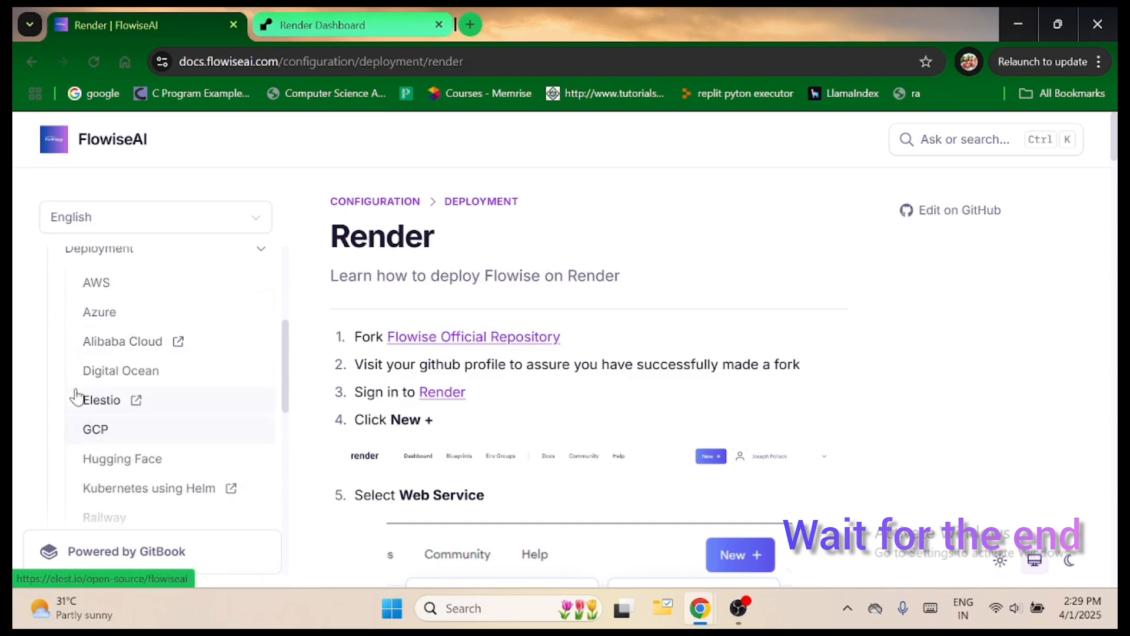
scroll(176, 399, "down", 2)
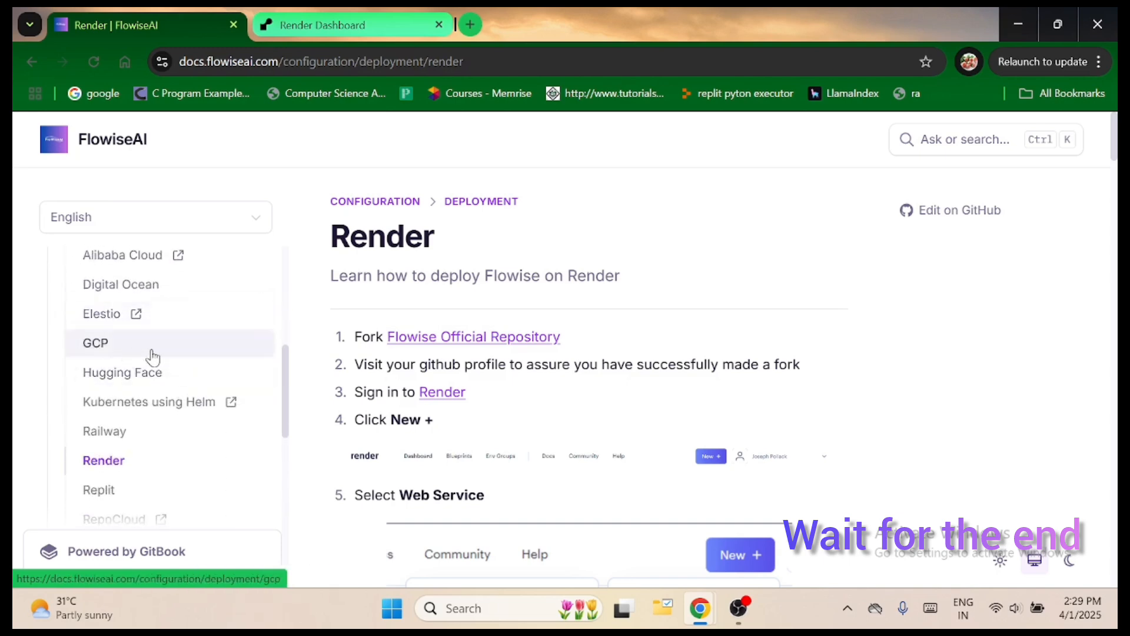
scroll(193, 411, "down", 2)
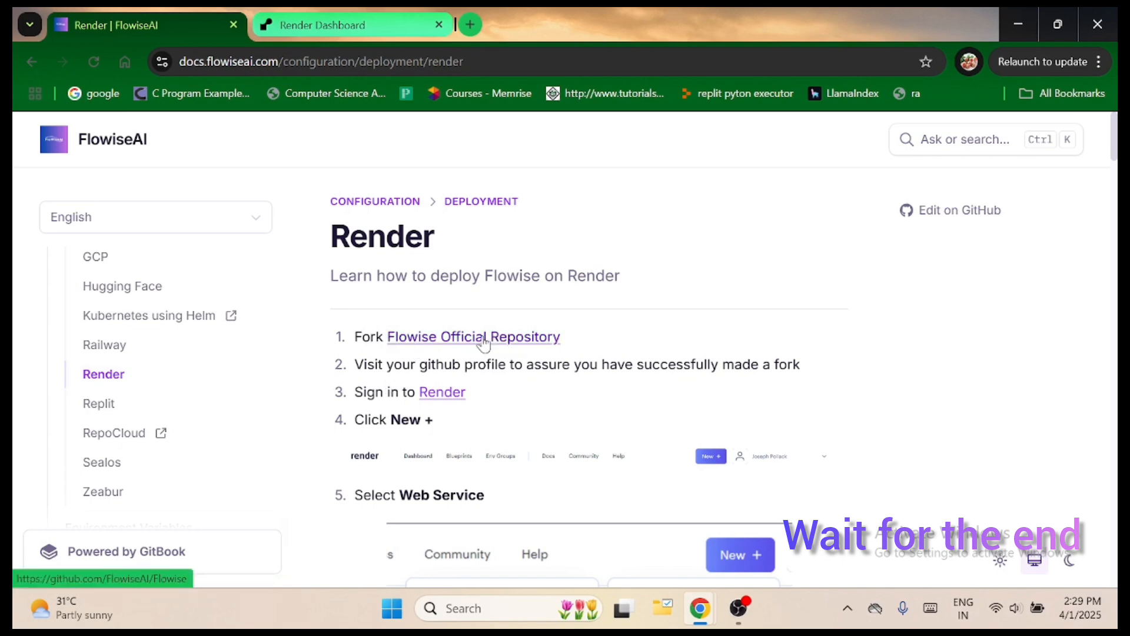
Return to the Flowise GitHub repository and view its main header with the fork option.
left_click(33, 62)
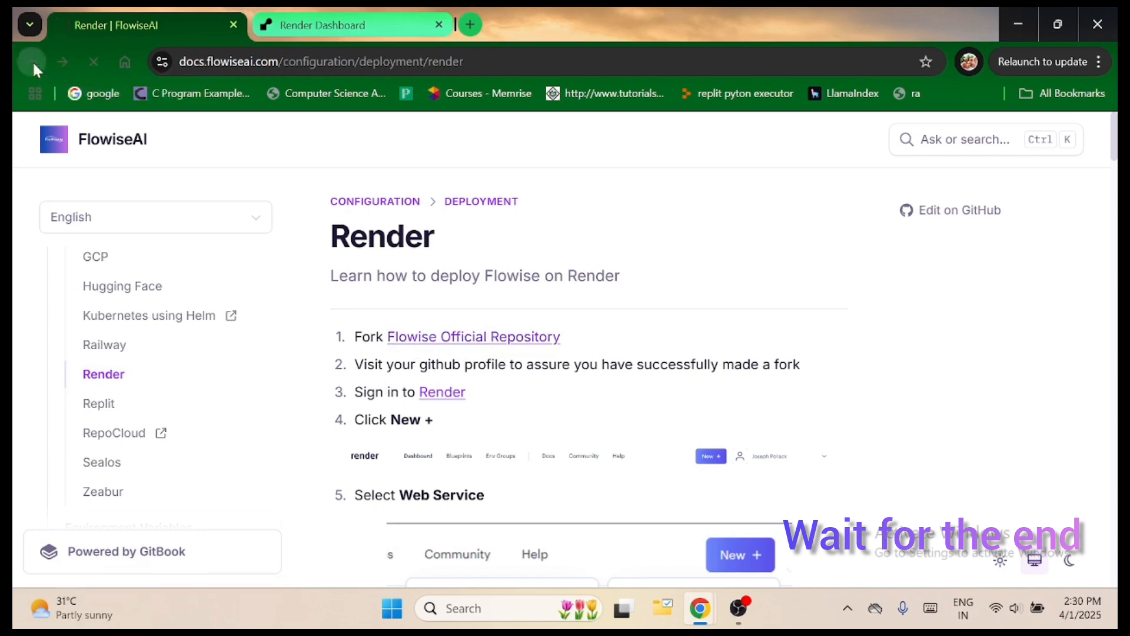
scroll(325, 374, "up", 3)
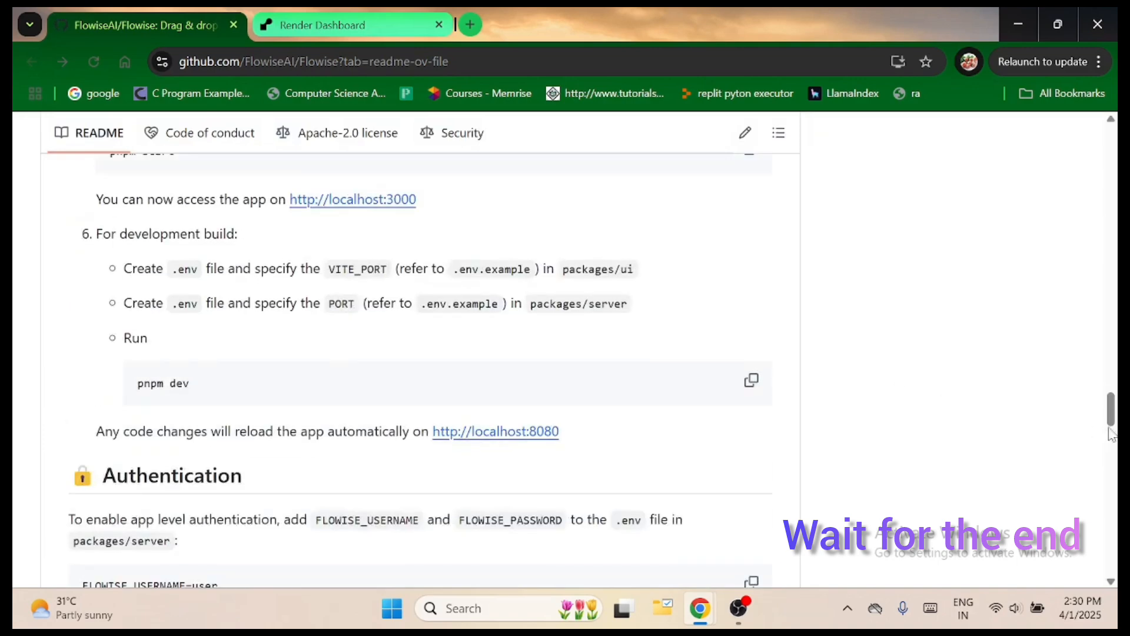
left_click_drag(1111, 414, 1110, 144)
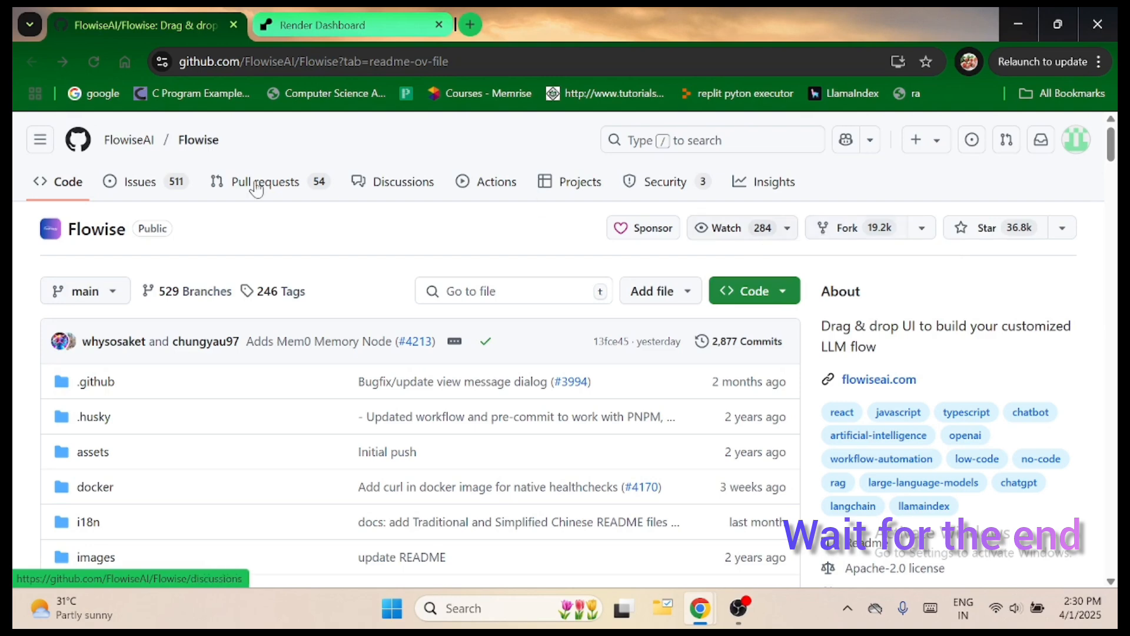
Return to the Render deployment guide and open its Render sign-in link in a new tab.
left_click(61, 58)
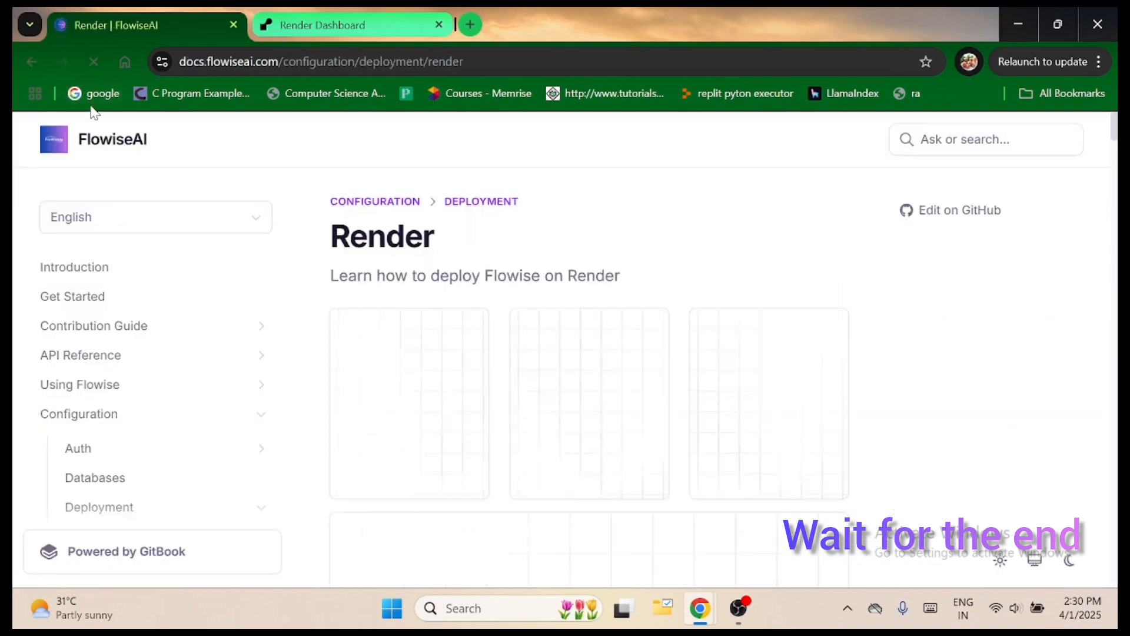
scroll(358, 287, "down", 1)
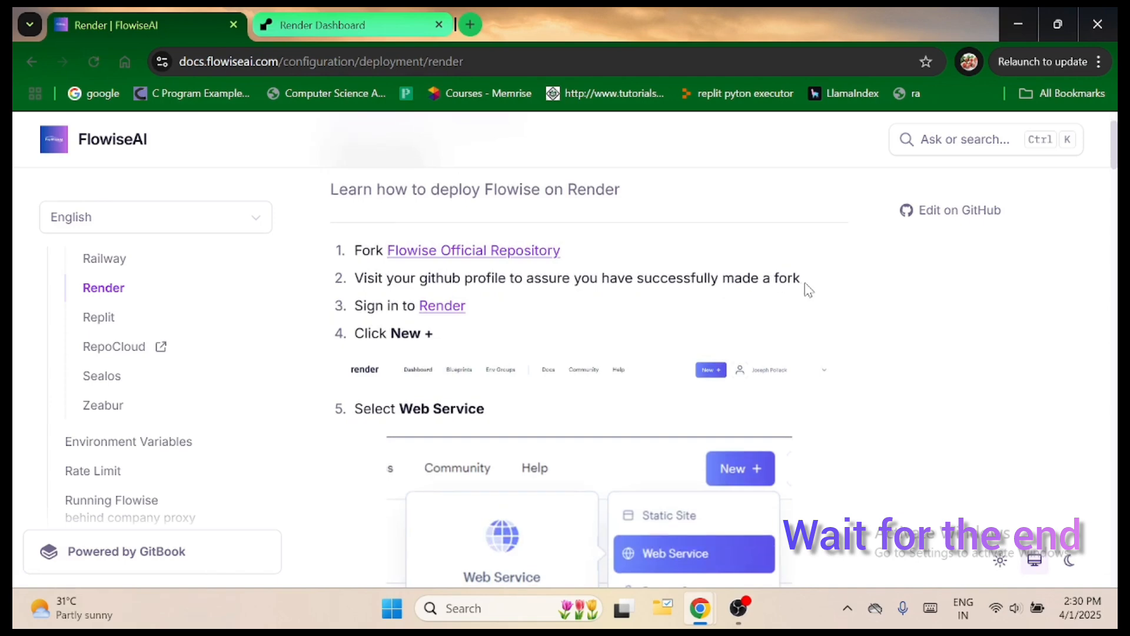
right_click(447, 309)
left_click(542, 333)
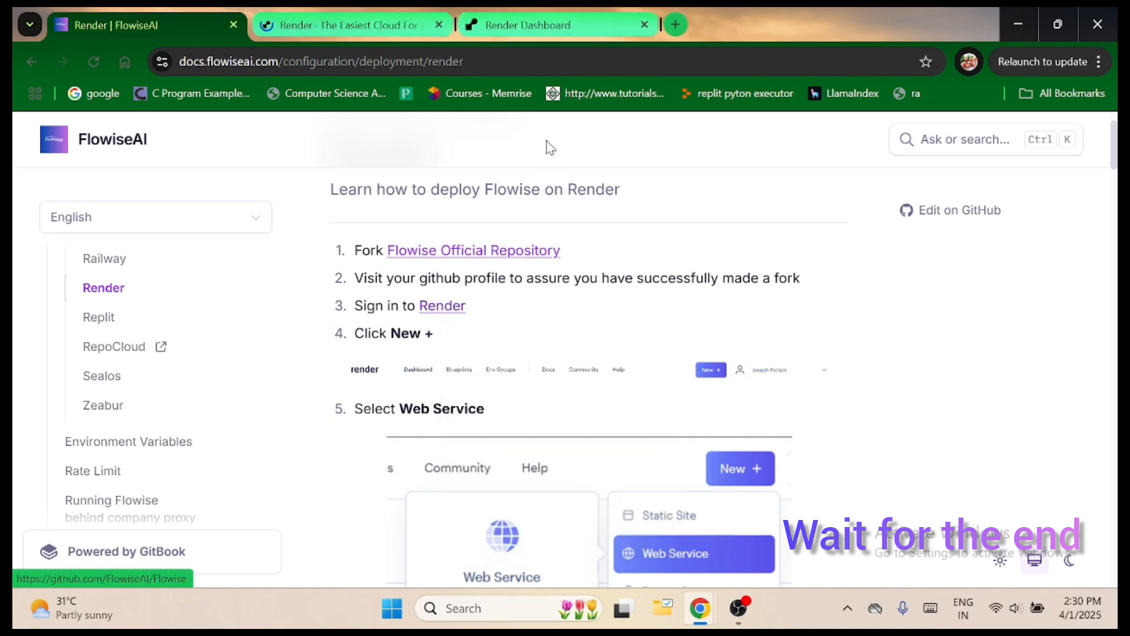
Switch to the Render dashboard, check the signed-in account and start a new Web Service.
left_click(518, 30)
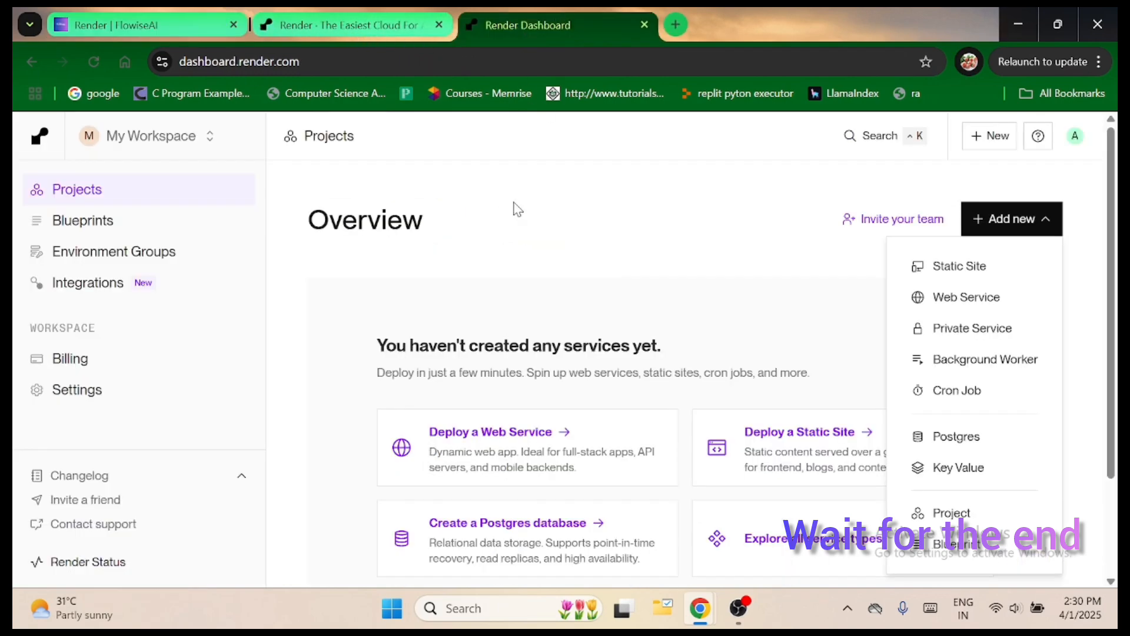
left_click(1076, 140)
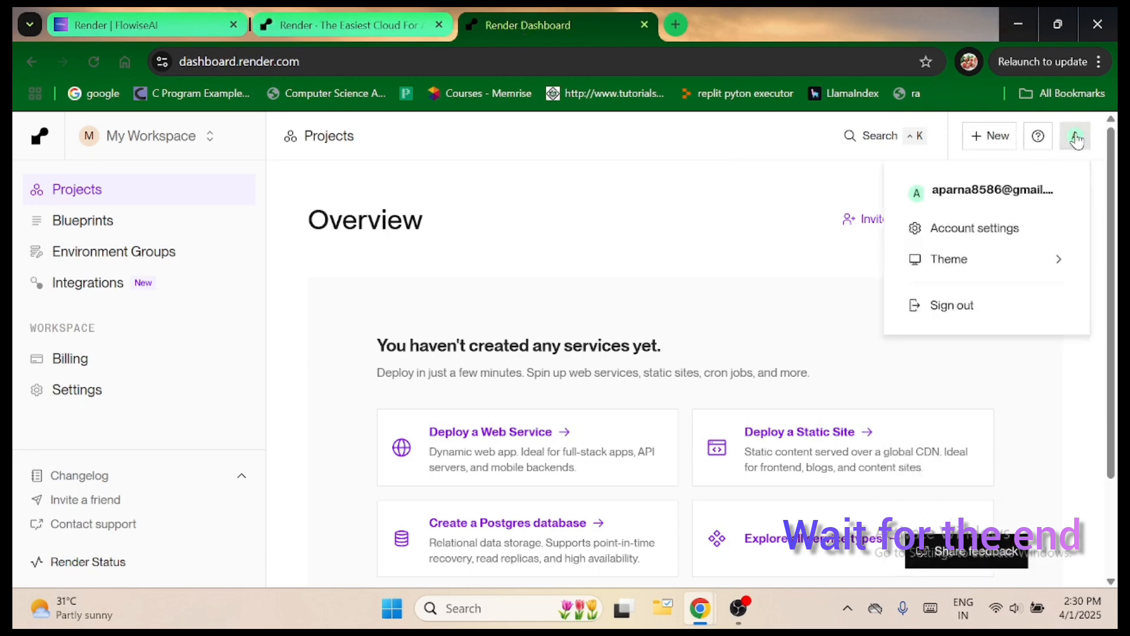
left_click(905, 224)
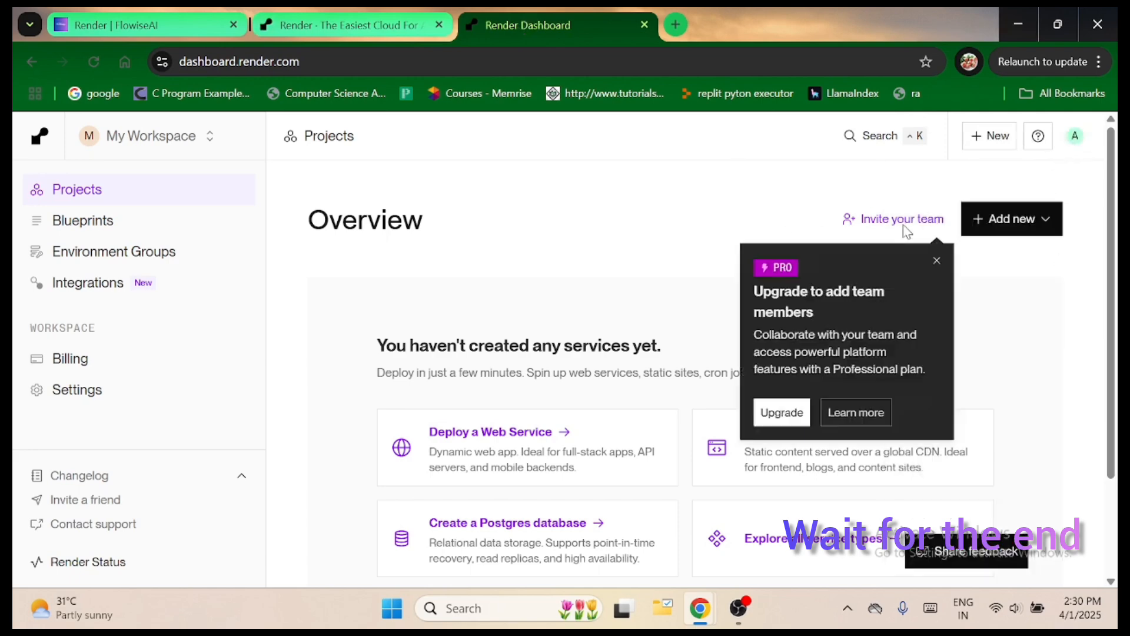
left_click(1001, 233)
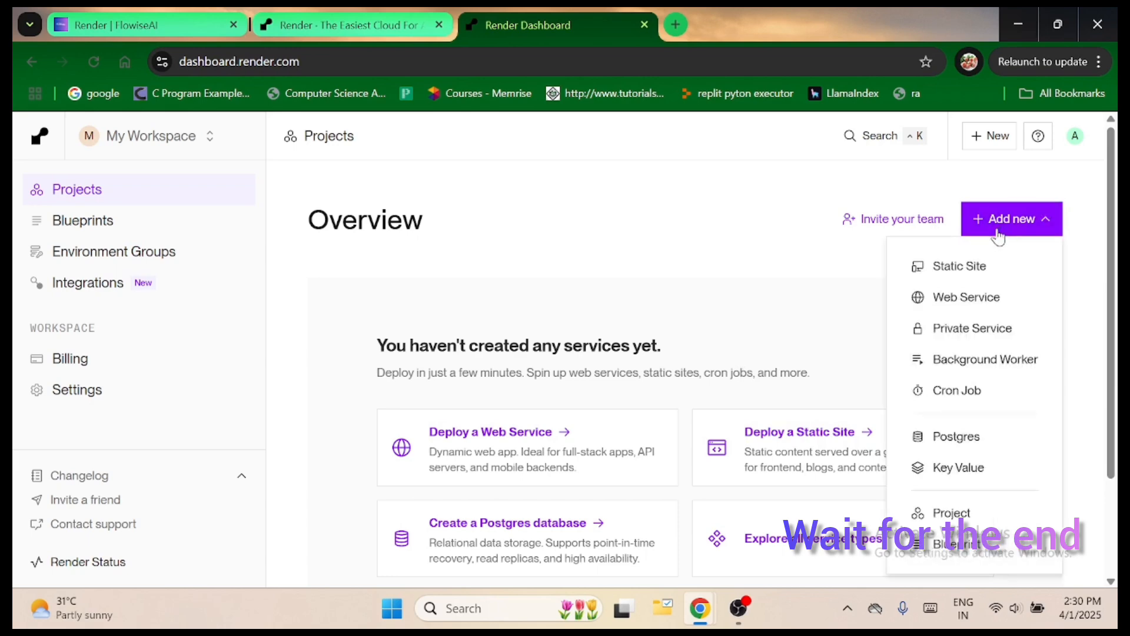
left_click(989, 299)
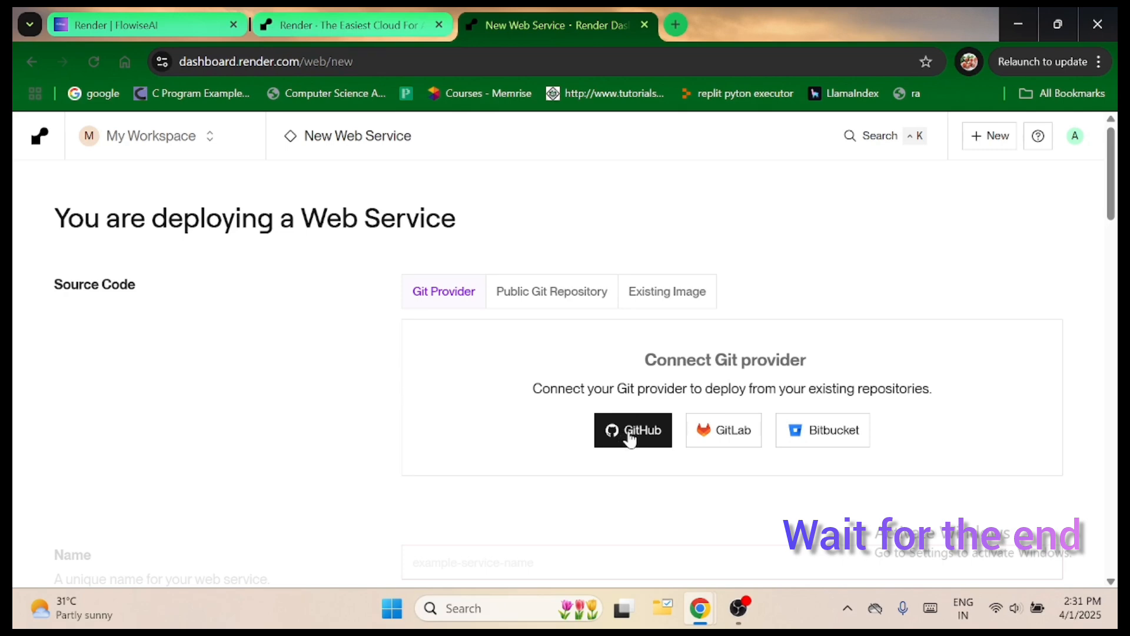
Connect GitHub as the Git provider, decline Windows Hello protection and try to confirm access with the prefilled account password.
left_click(630, 437)
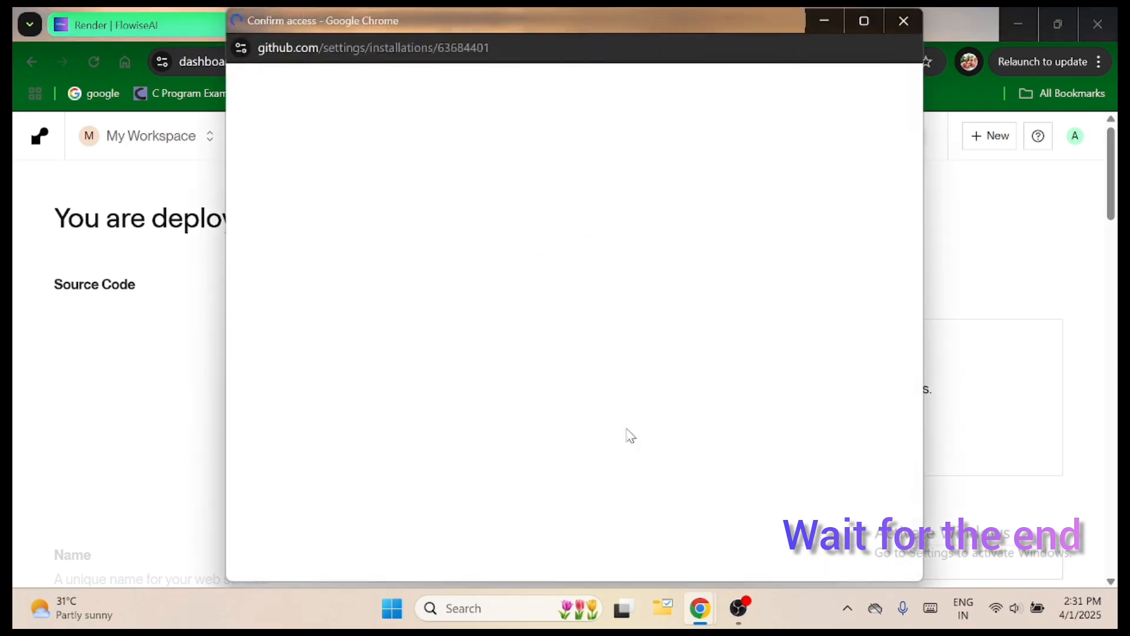
left_click(886, 305)
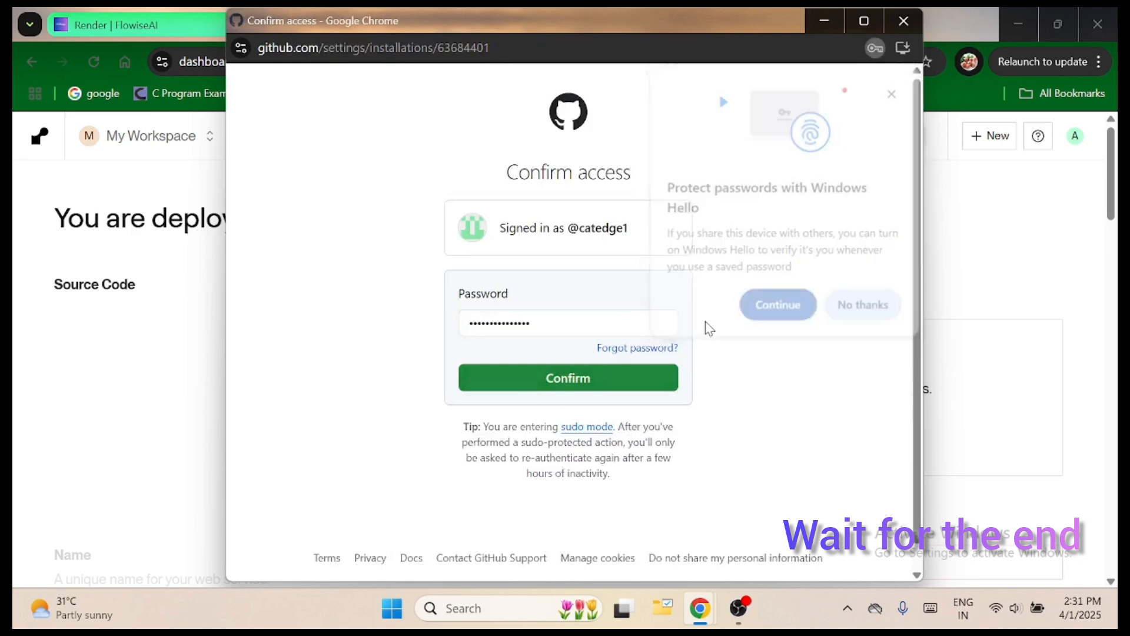
left_click(614, 380)
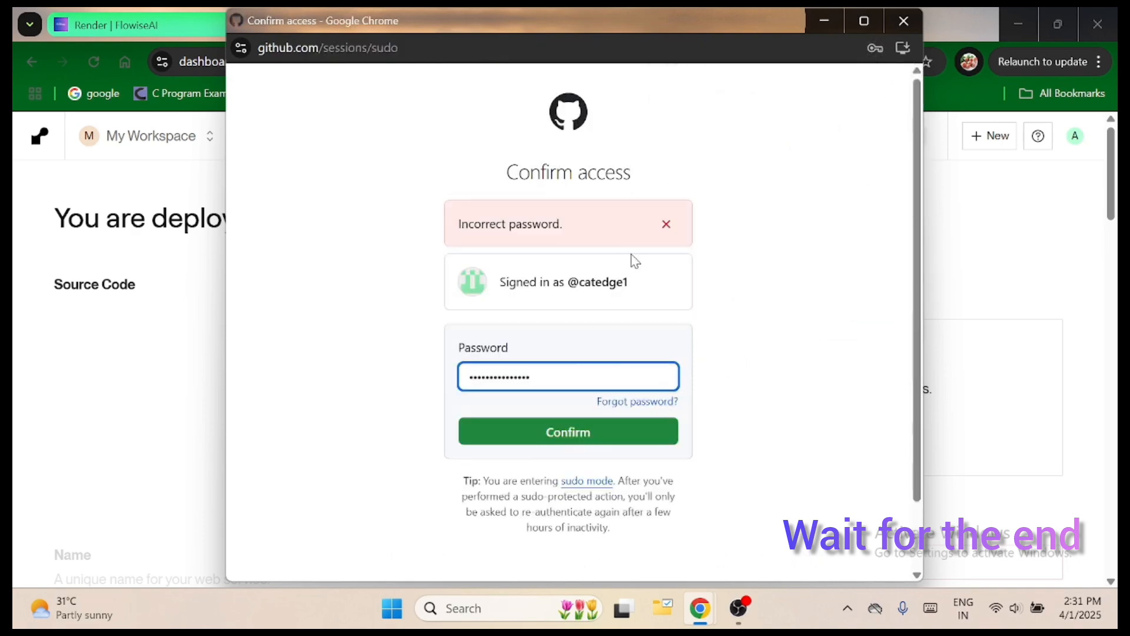
Dismiss the error, fill in the other saved GitHub account password and confirm access.
left_click(666, 224)
left_click(589, 328)
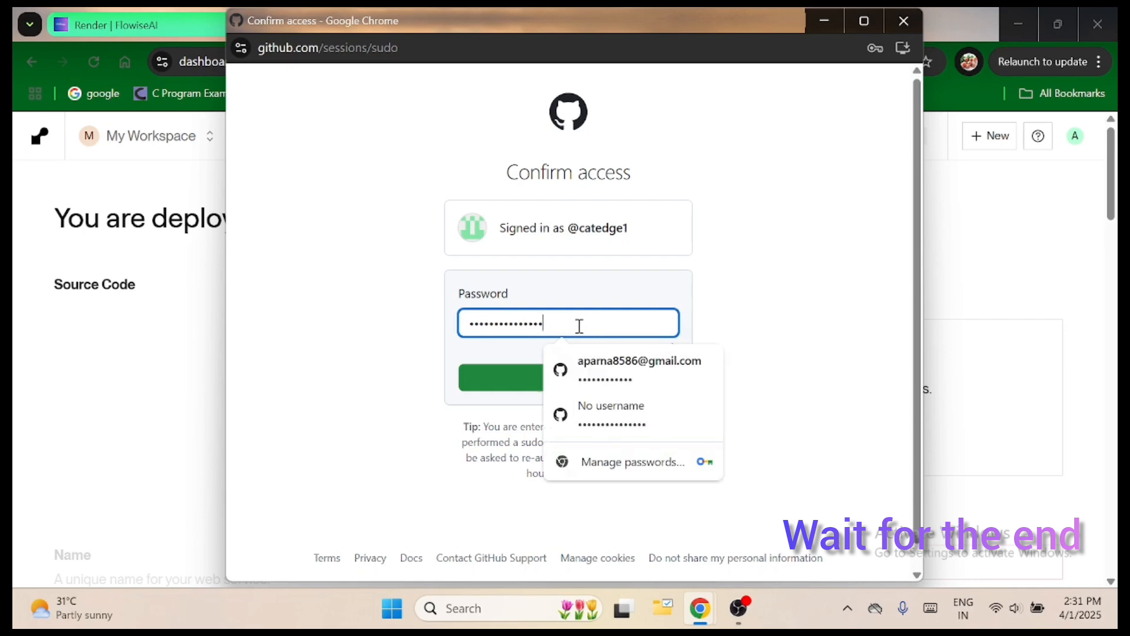
left_click(636, 376)
left_click(558, 374)
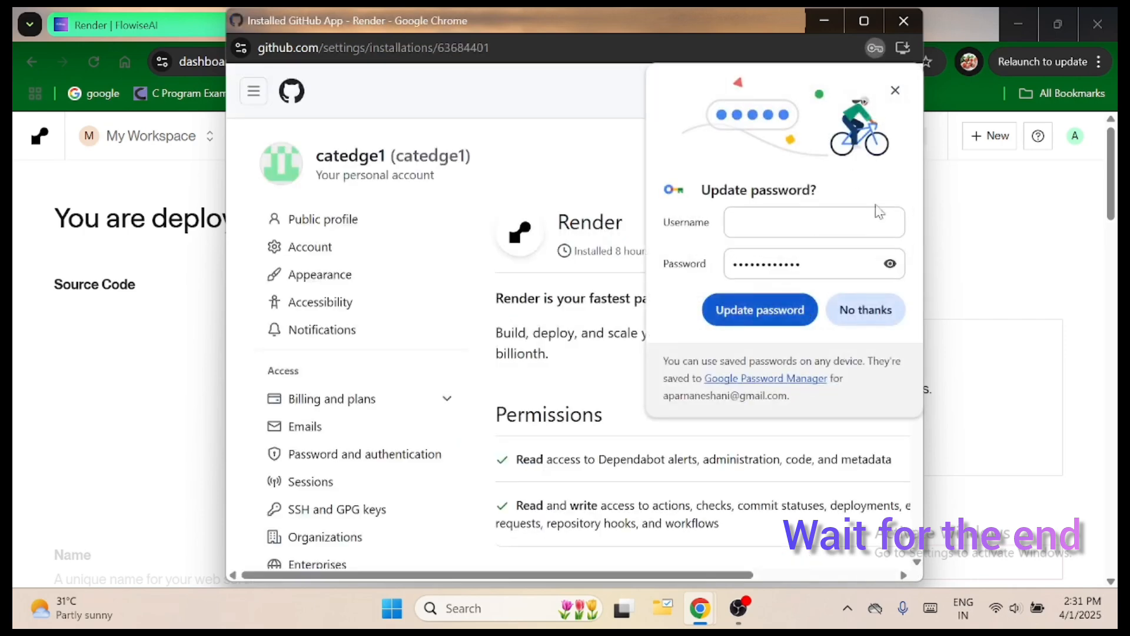
Decline the saved-password update and examine the Render GitHub app's permissions and repository access settings.
left_click(863, 308)
scroll(671, 291, "down", 10)
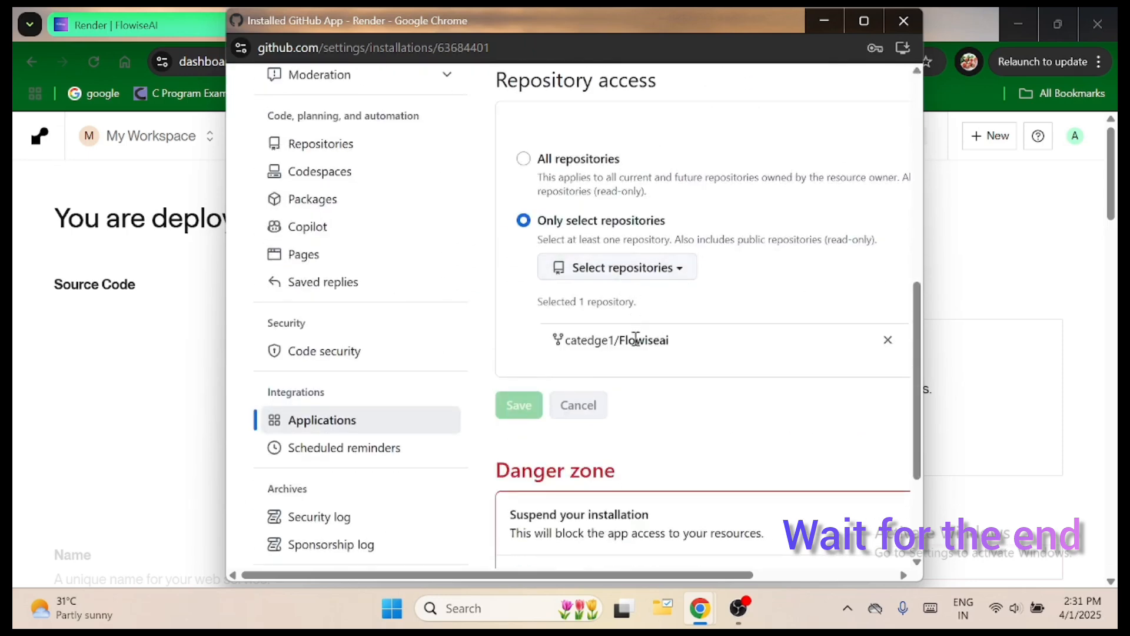
scroll(633, 397, "down", 3)
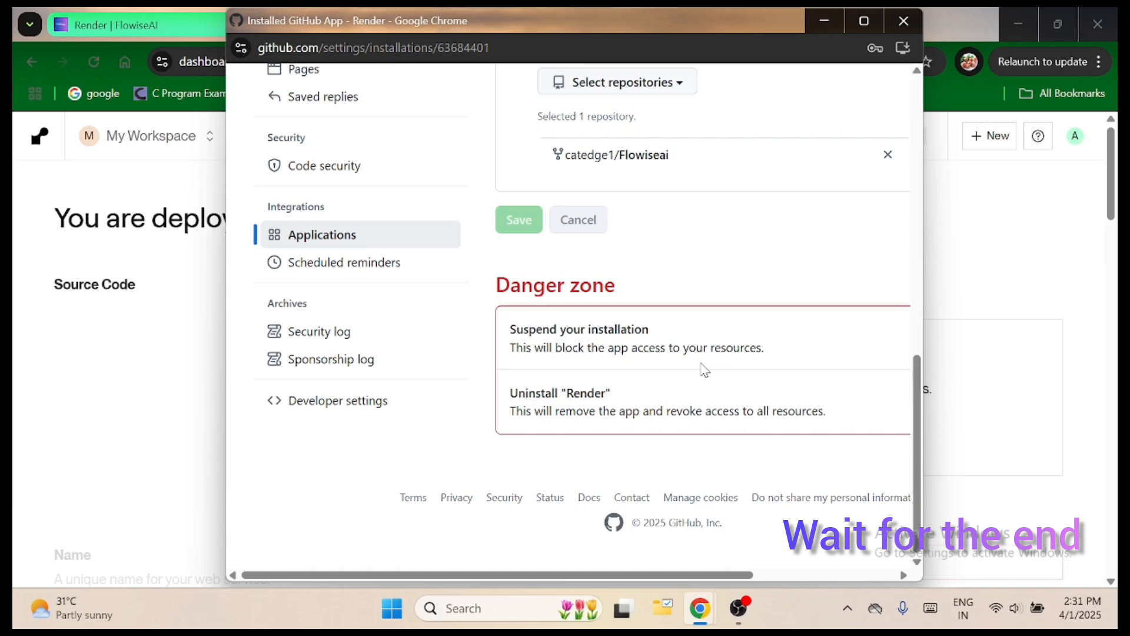
scroll(703, 369, "up", 15)
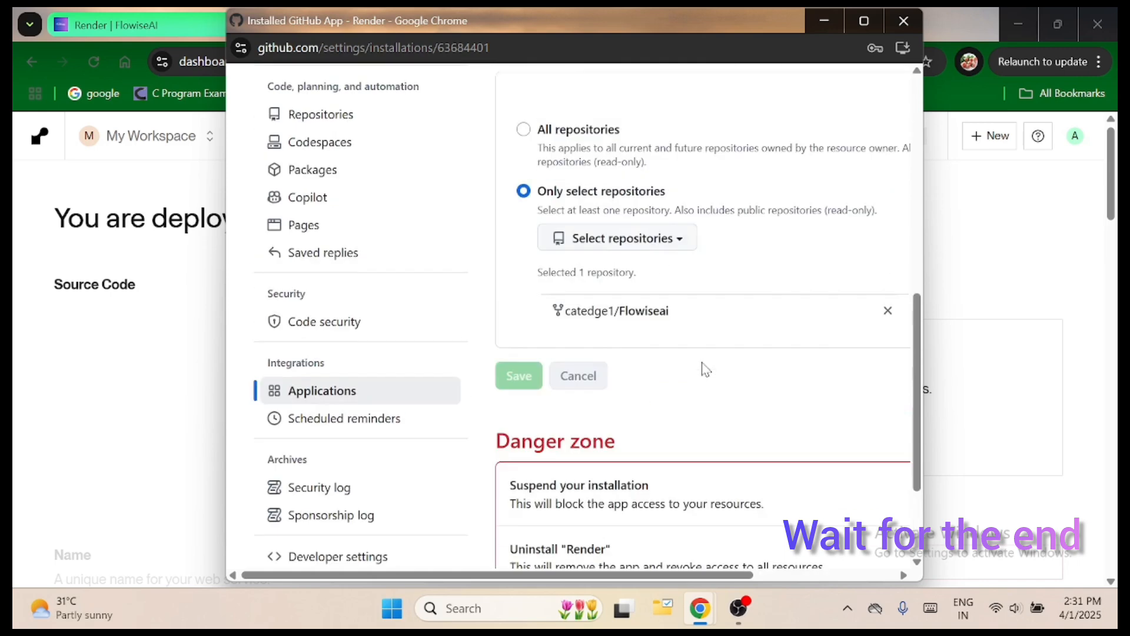
scroll(704, 370, "up", 2)
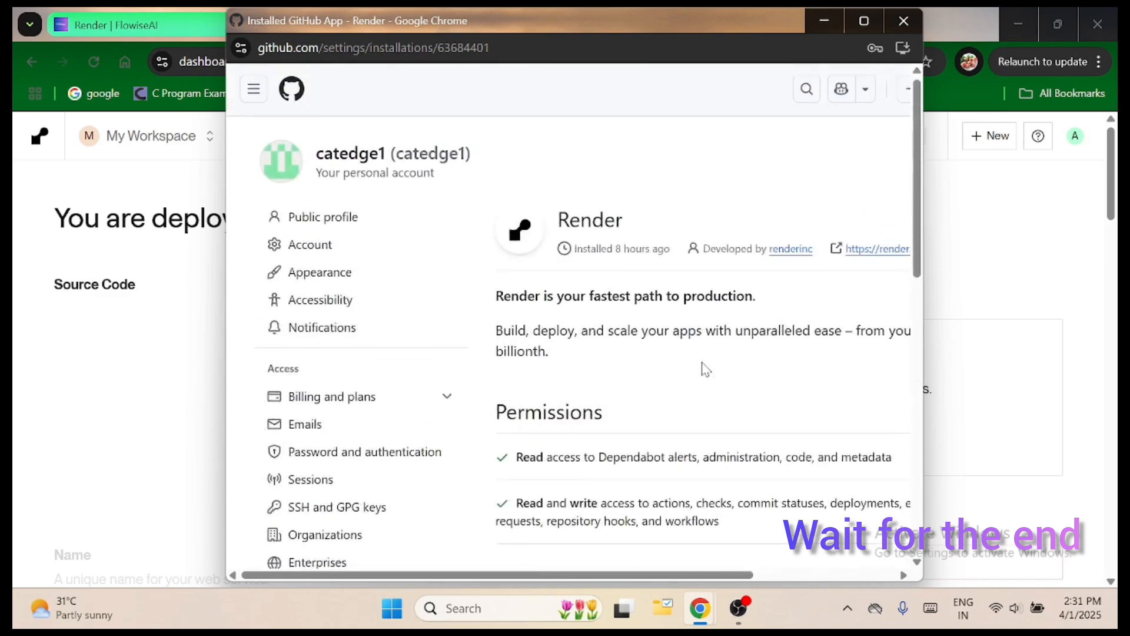
Close the GitHub app settings window and look over the forked Flowiseai repository and its files on GitHub.
left_click(889, 28)
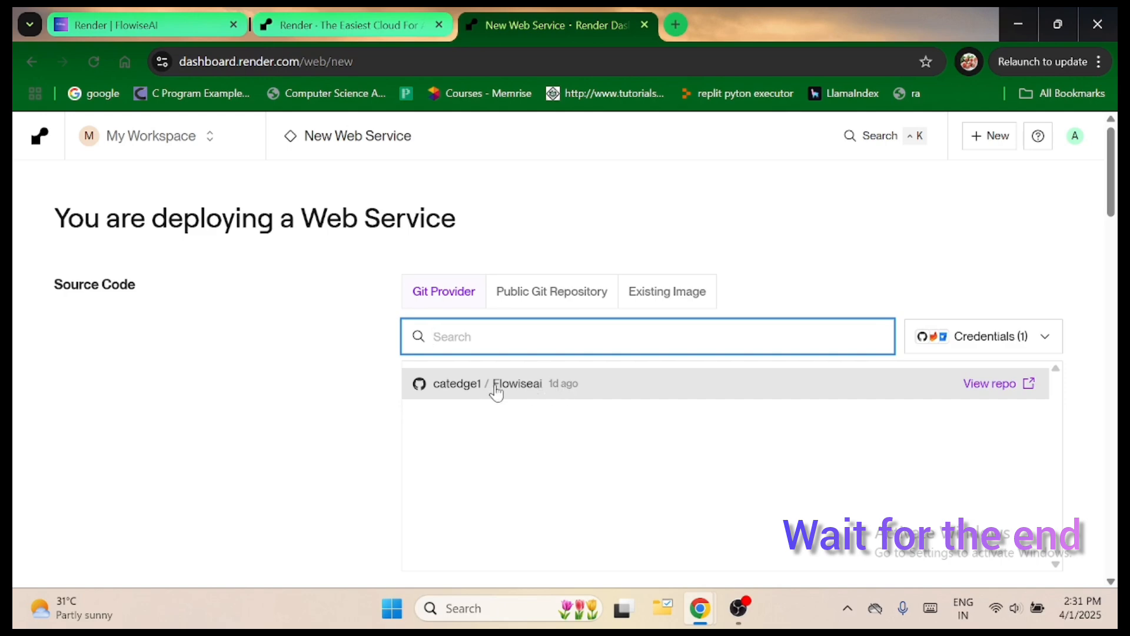
left_click(977, 386)
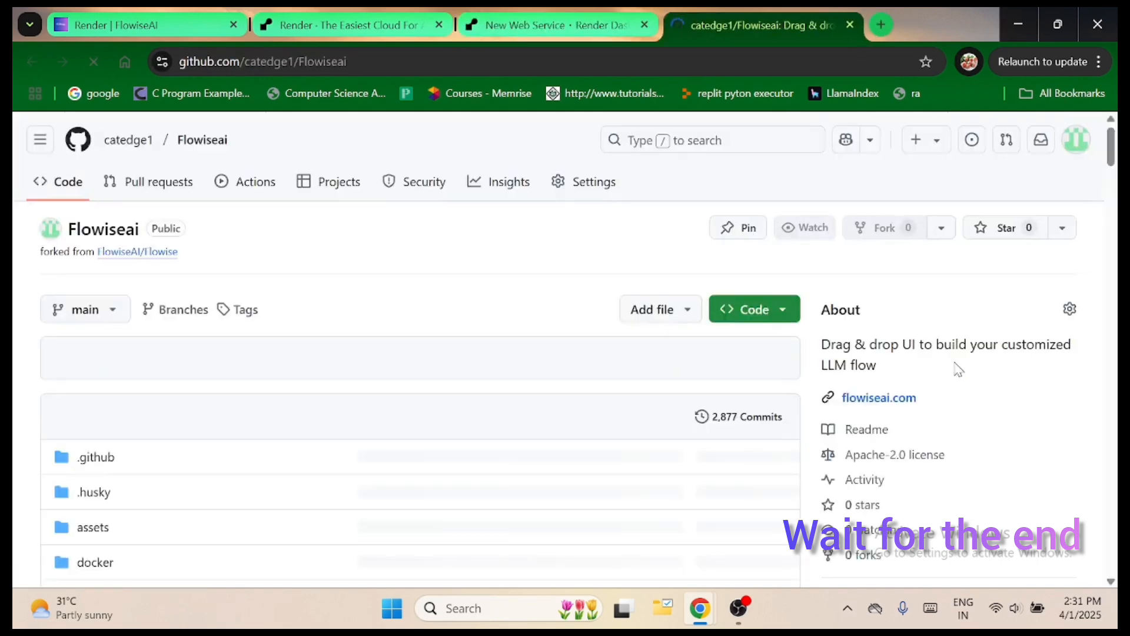
scroll(278, 343, "down", 8)
scroll(278, 343, "down", 6)
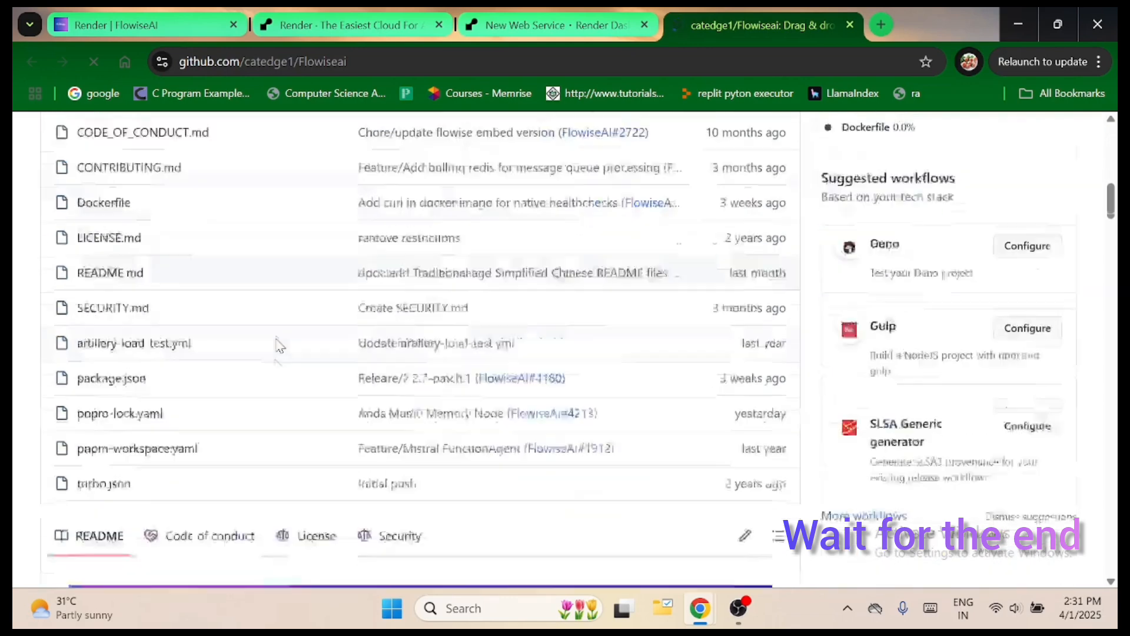
left_click(850, 24)
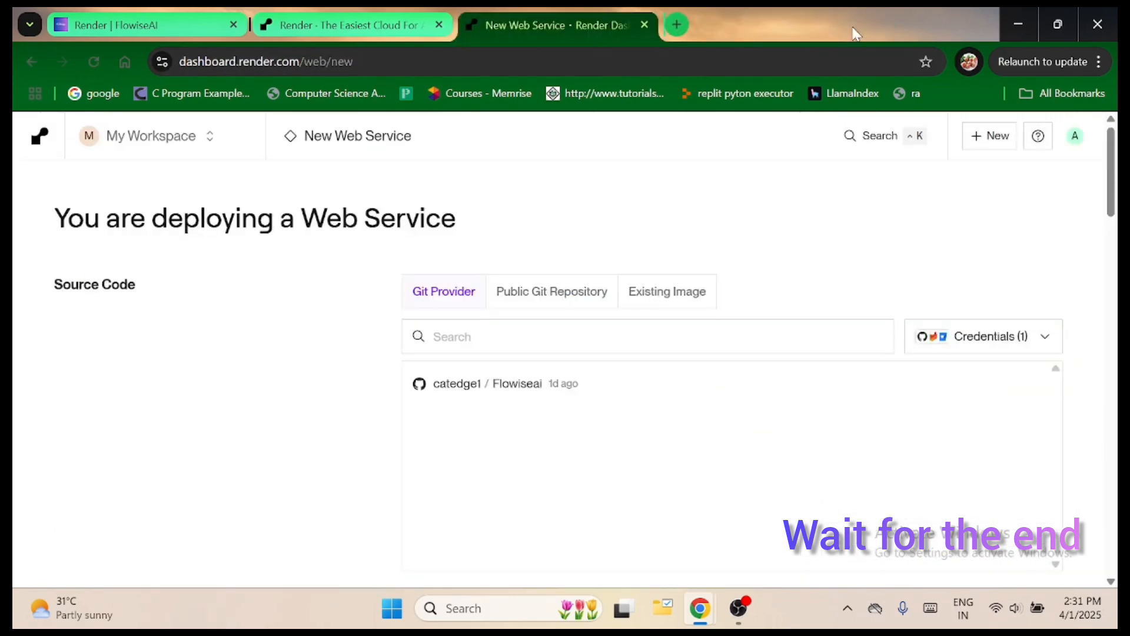
Choose the Flowiseai repository as the source code of the new web service.
scroll(609, 341, "down", 1)
scroll(609, 341, "down", 2)
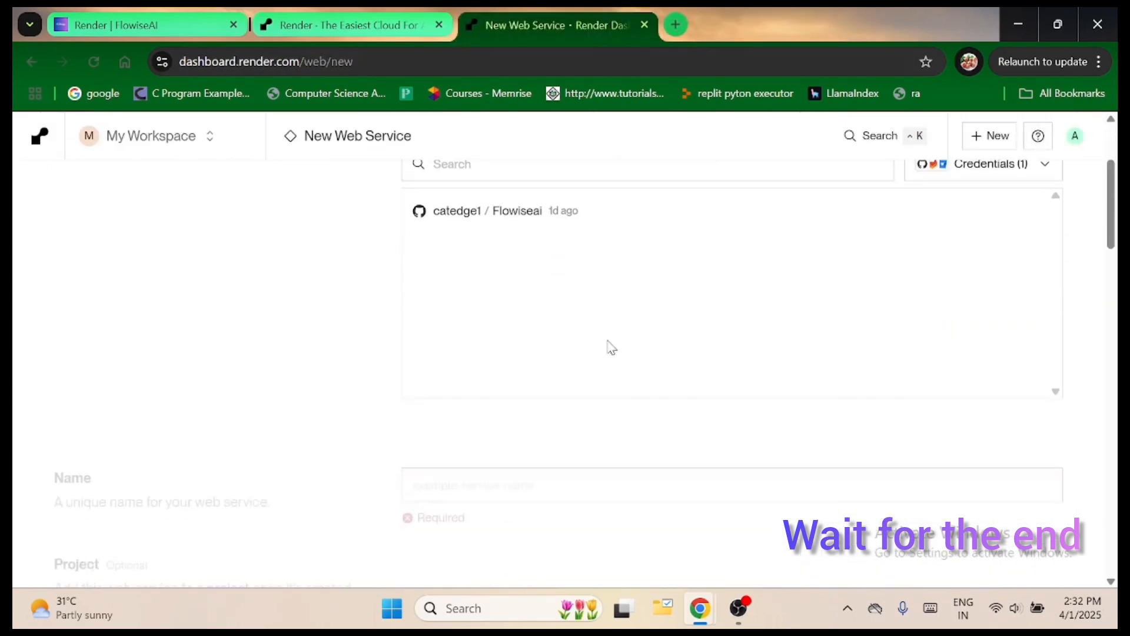
scroll(611, 345, "up", 2)
scroll(609, 345, "up", 2)
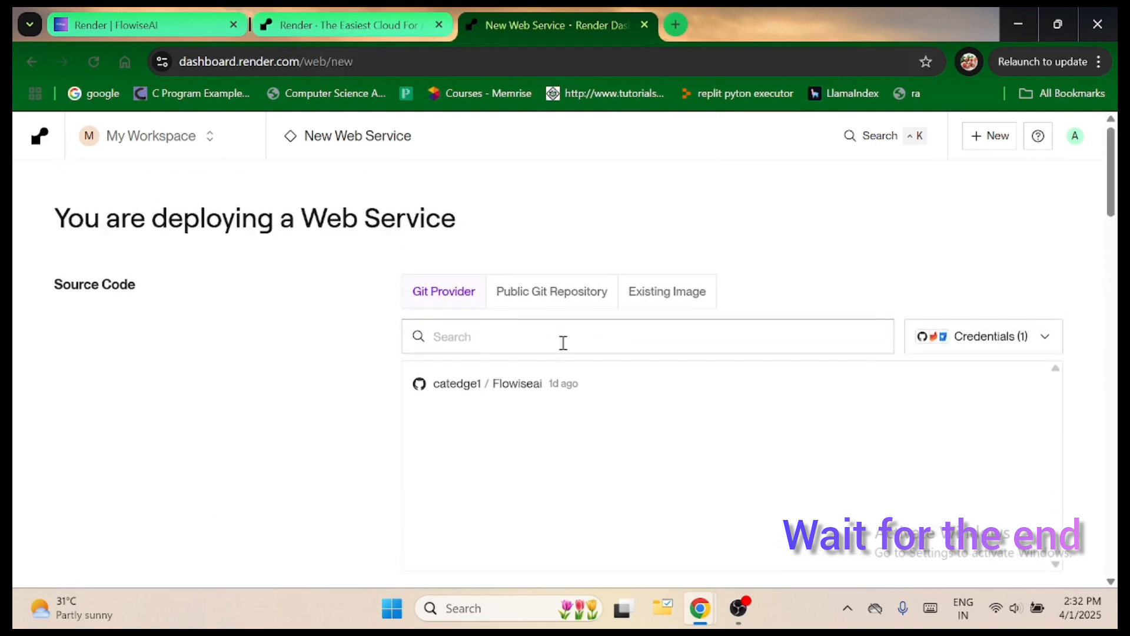
left_click(522, 389)
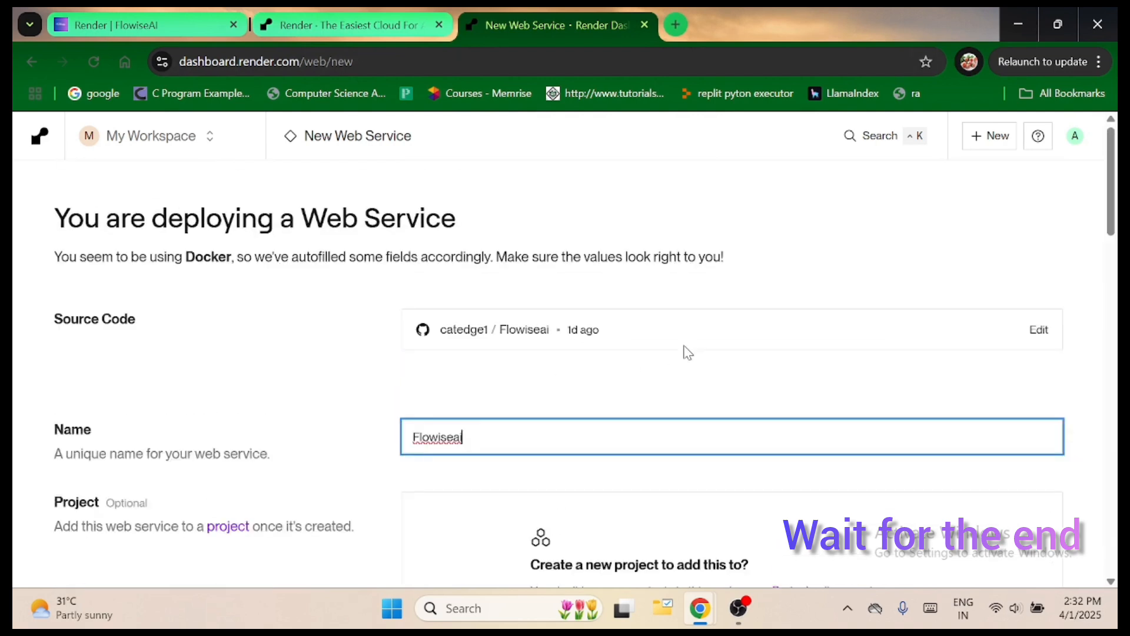
Add the prefix CatEde in front of Flowiseai in the web service's name.
scroll(688, 352, "down", 3)
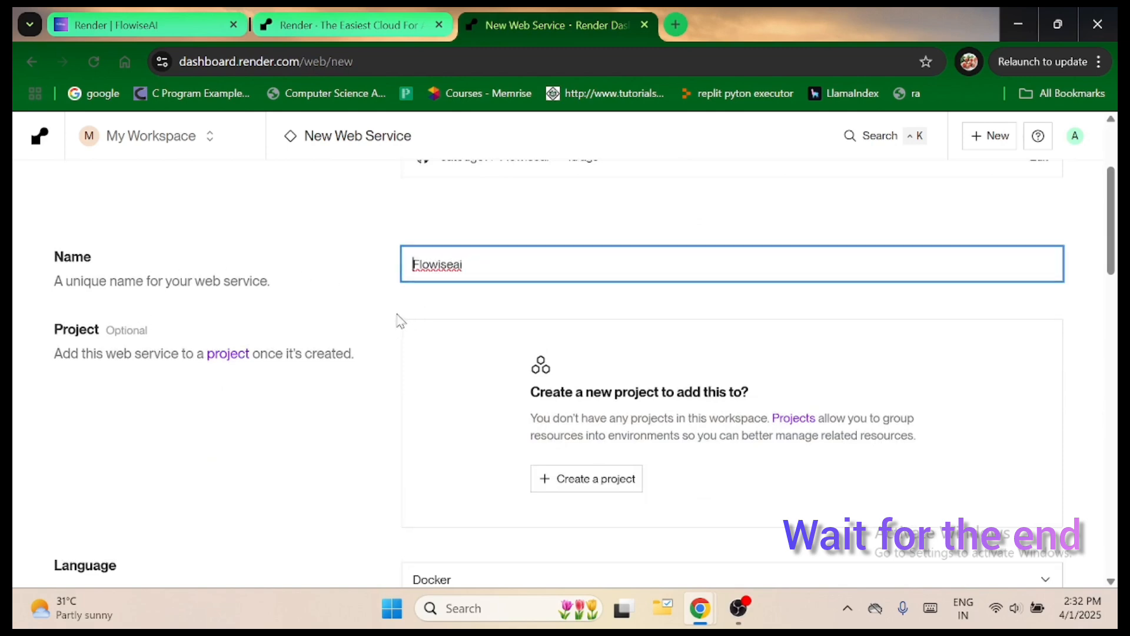
type("Cat")
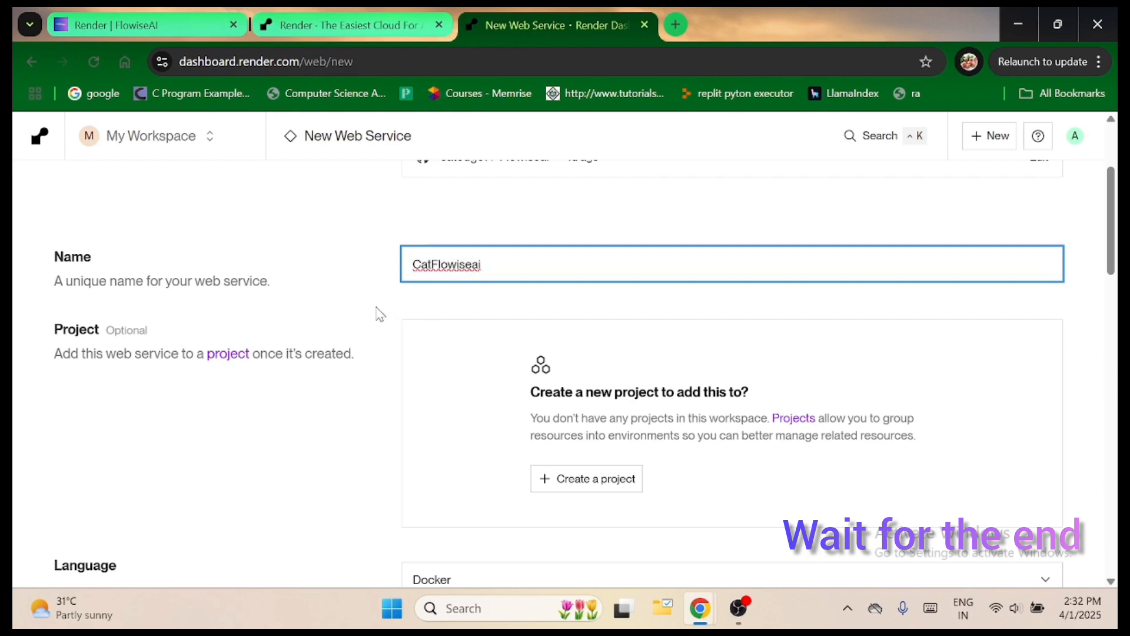
type("Ede")
Review the language, branch, region, root directory and instance type settings, down to the environment variables.
scroll(602, 361, "down", 4)
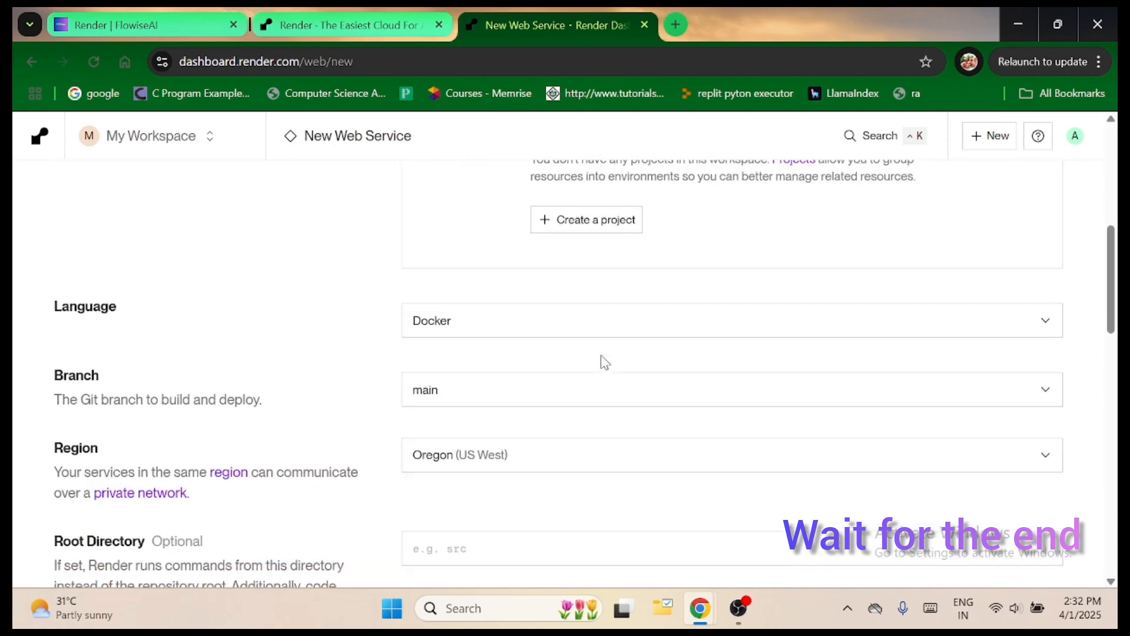
scroll(533, 396, "down", 1)
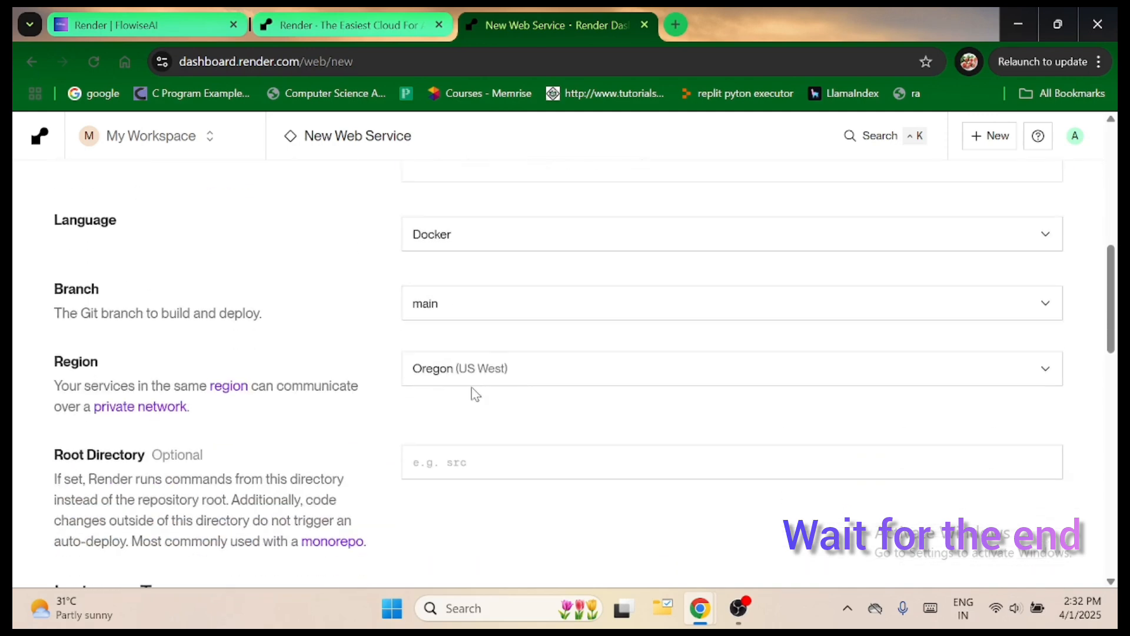
scroll(497, 392, "down", 1)
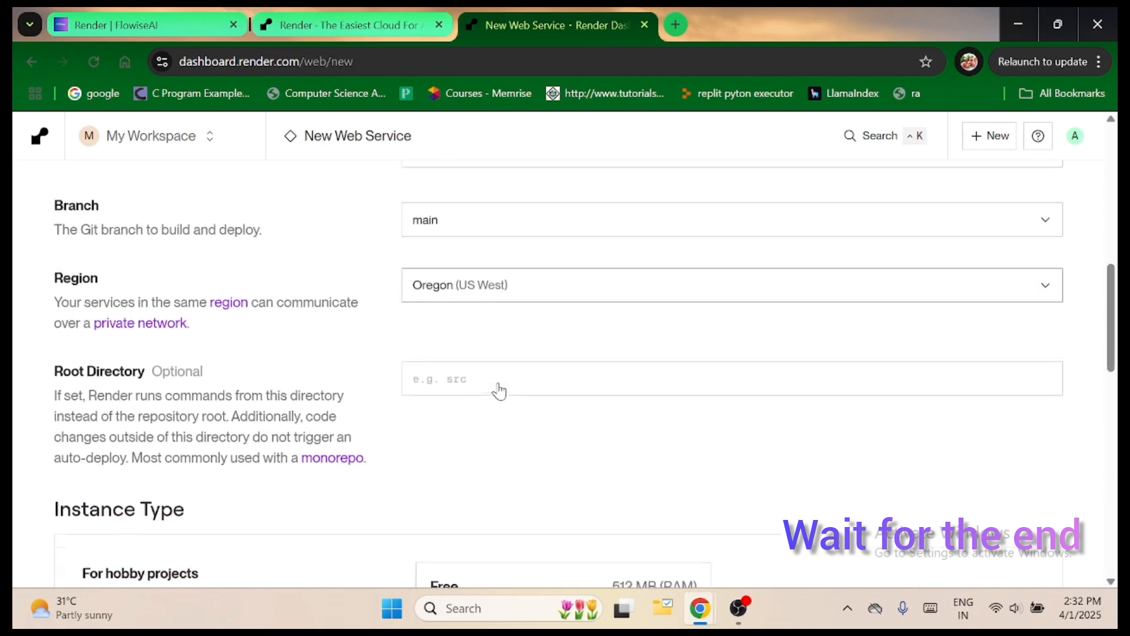
scroll(483, 377, "down", 1)
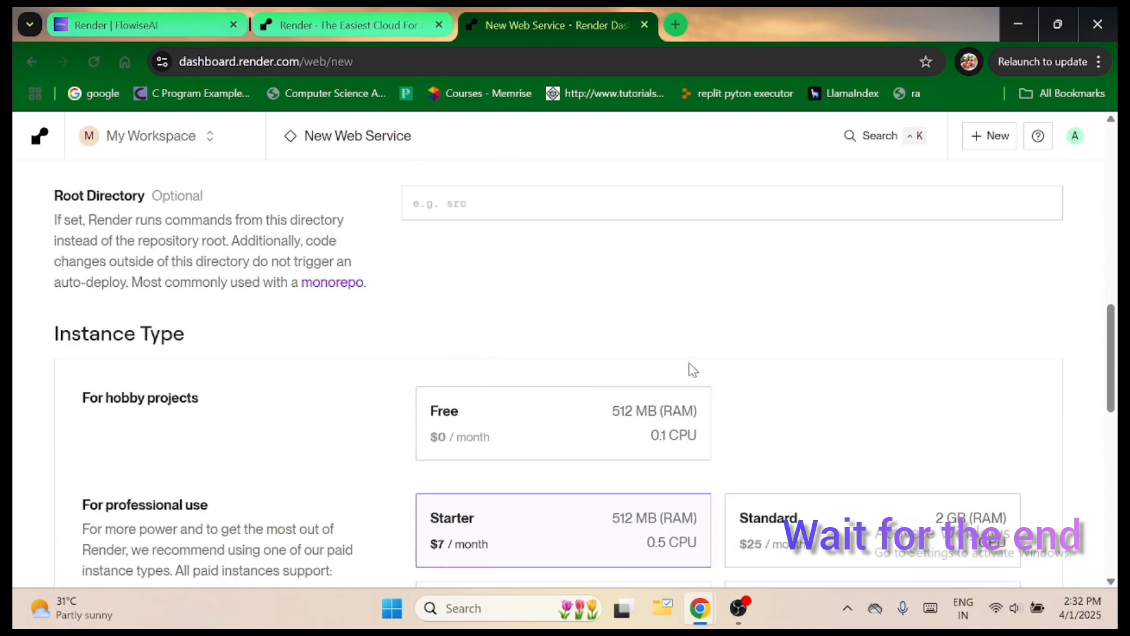
scroll(689, 369, "down", 3)
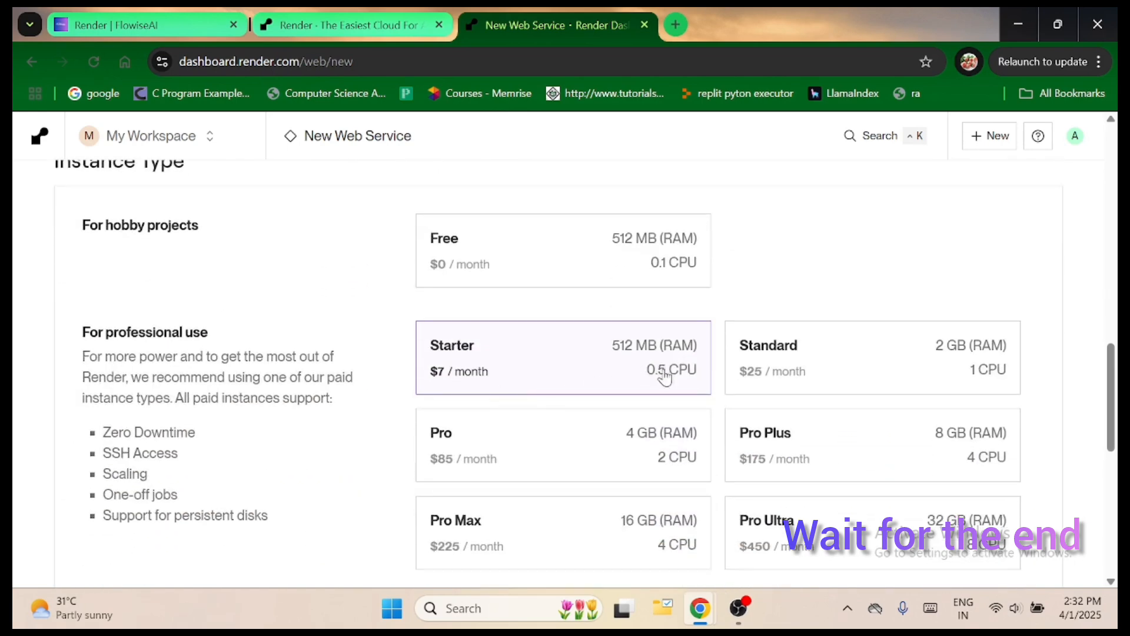
scroll(663, 371, "down", 6)
scroll(666, 381, "down", 2)
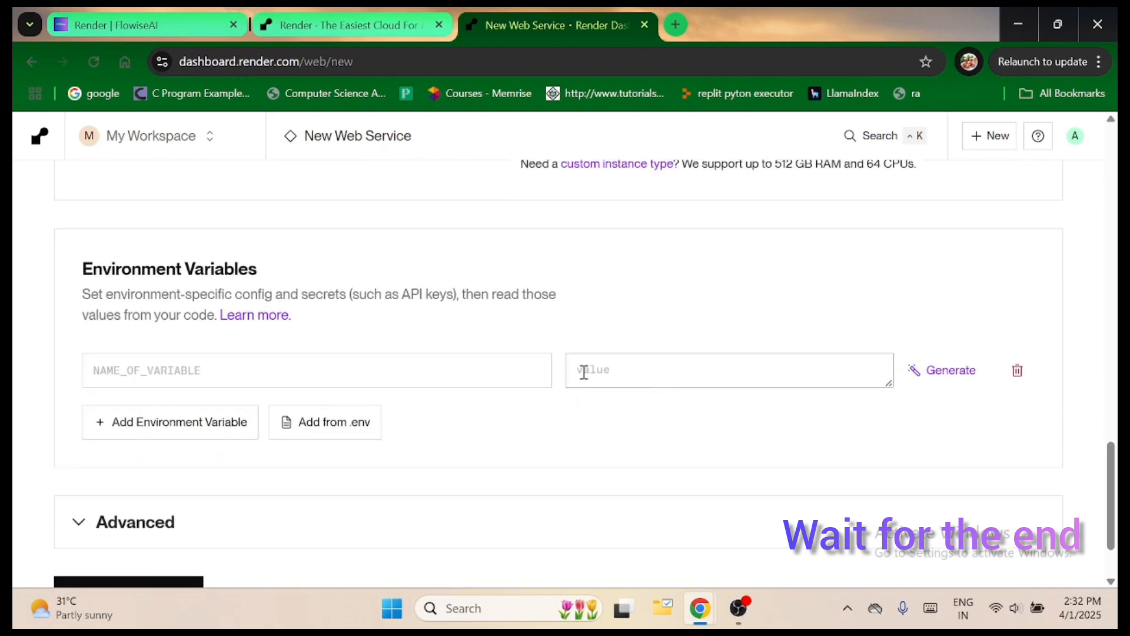
left_click(381, 372)
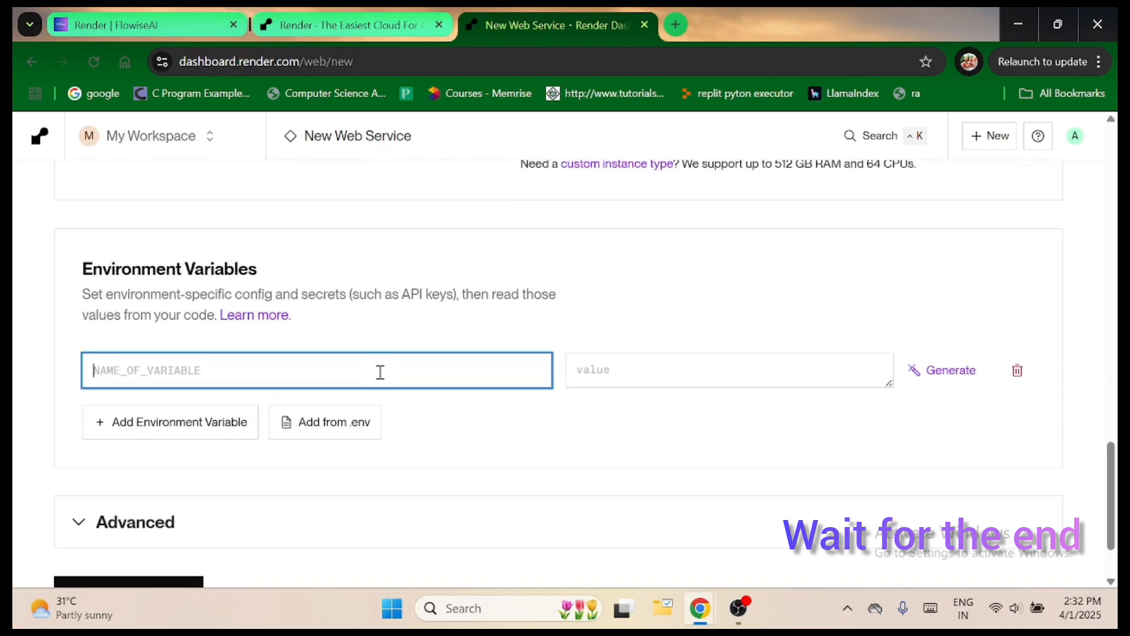
Open Render's documentation on environment variables in a new tab and read how to set them, from the dashboard instructions to secret files.
right_click(254, 316)
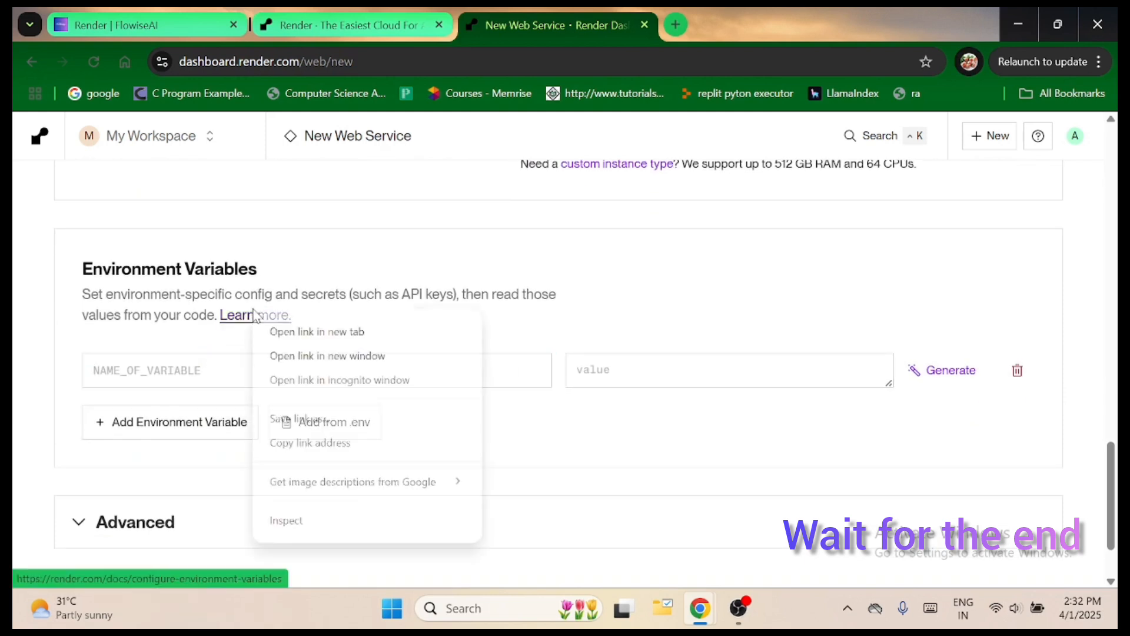
left_click(325, 330)
left_click(728, 22)
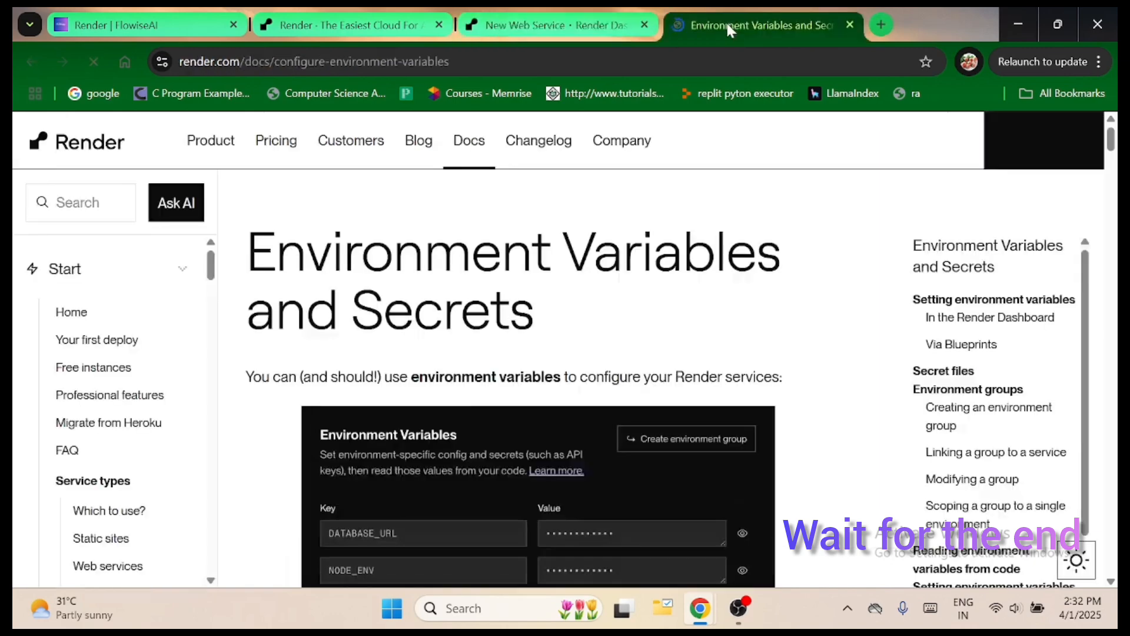
scroll(533, 274, "down", 4)
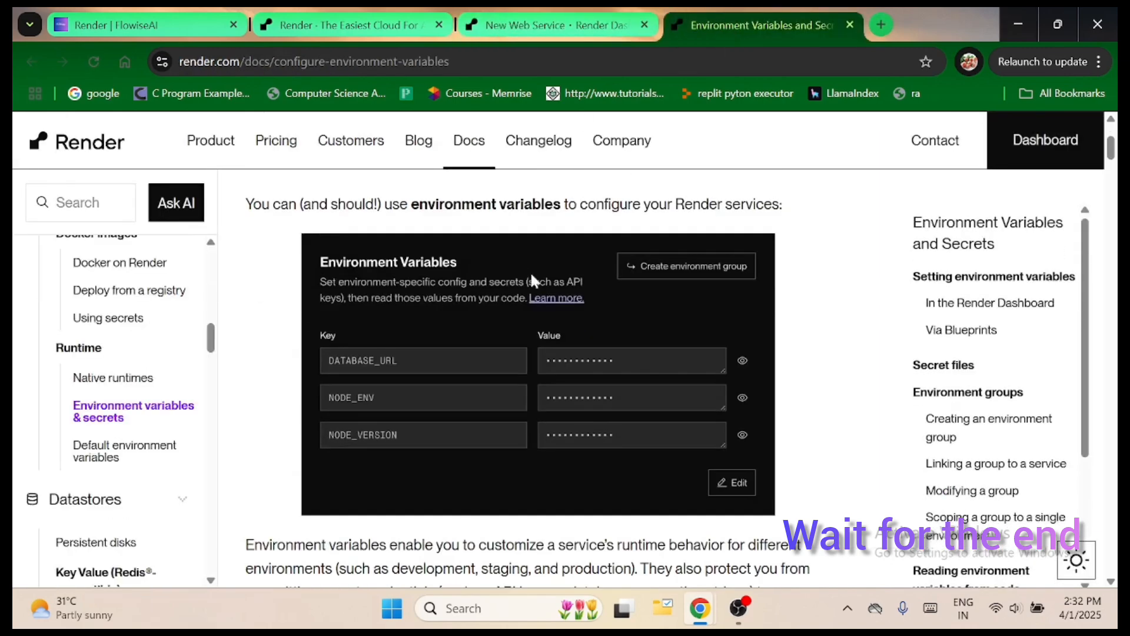
scroll(531, 276, "up", 4)
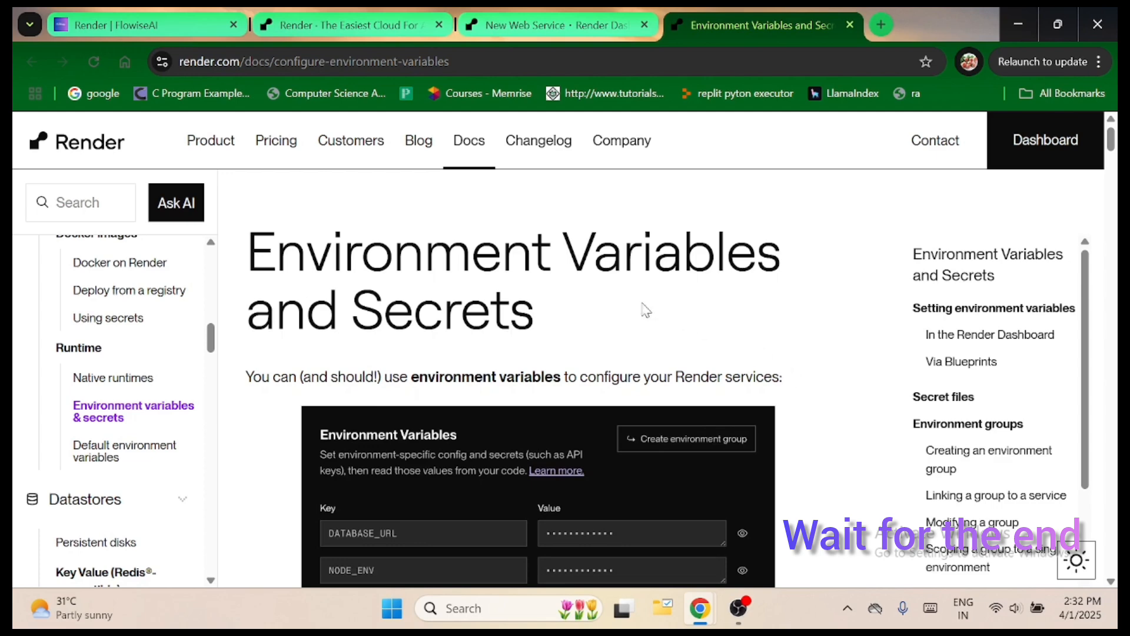
scroll(646, 311, "down", 5)
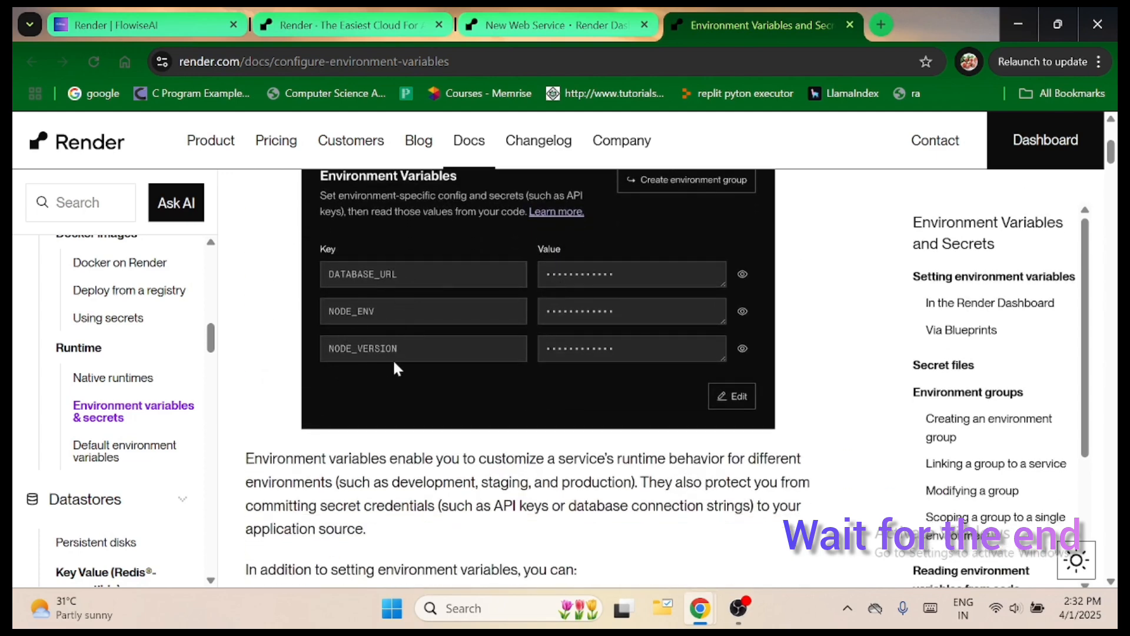
scroll(395, 365, "down", 3)
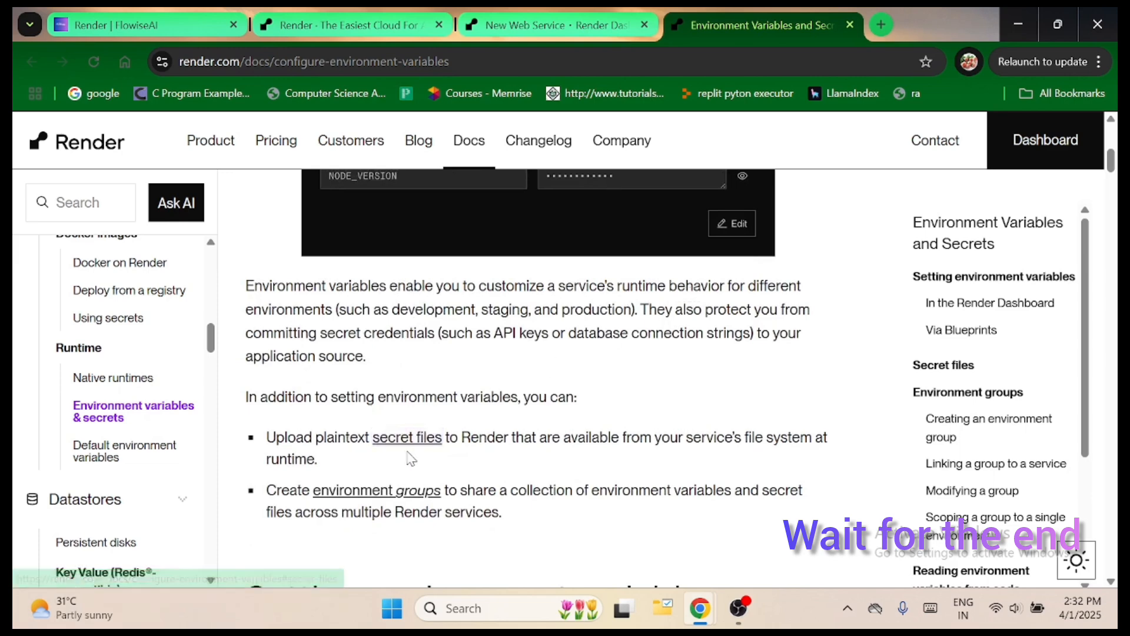
scroll(487, 444, "down", 9)
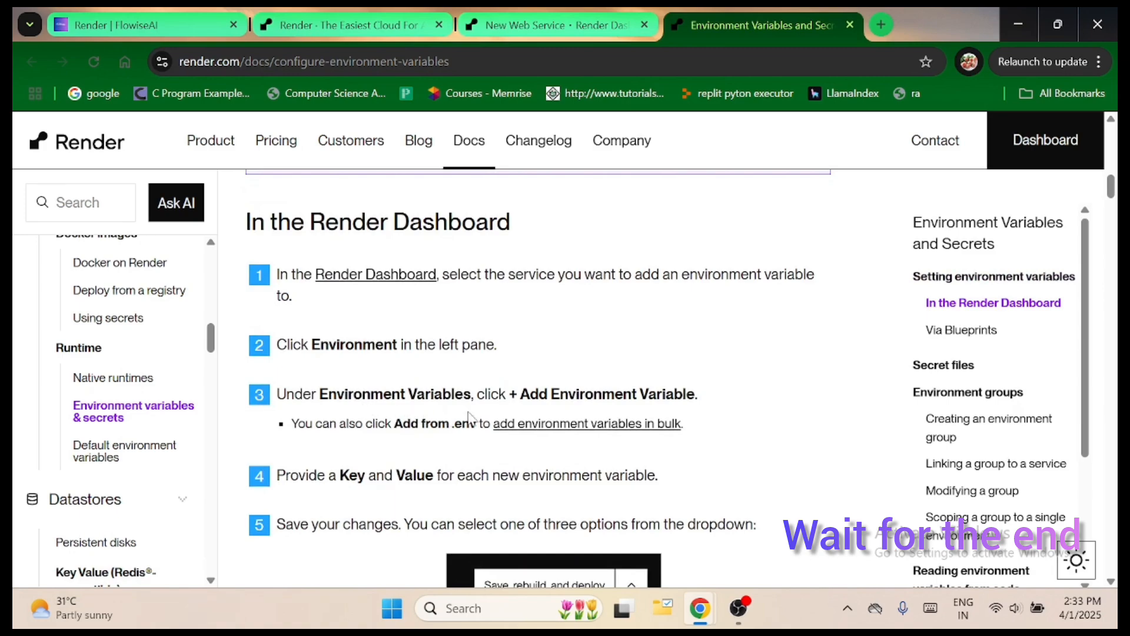
scroll(653, 401, "down", 10)
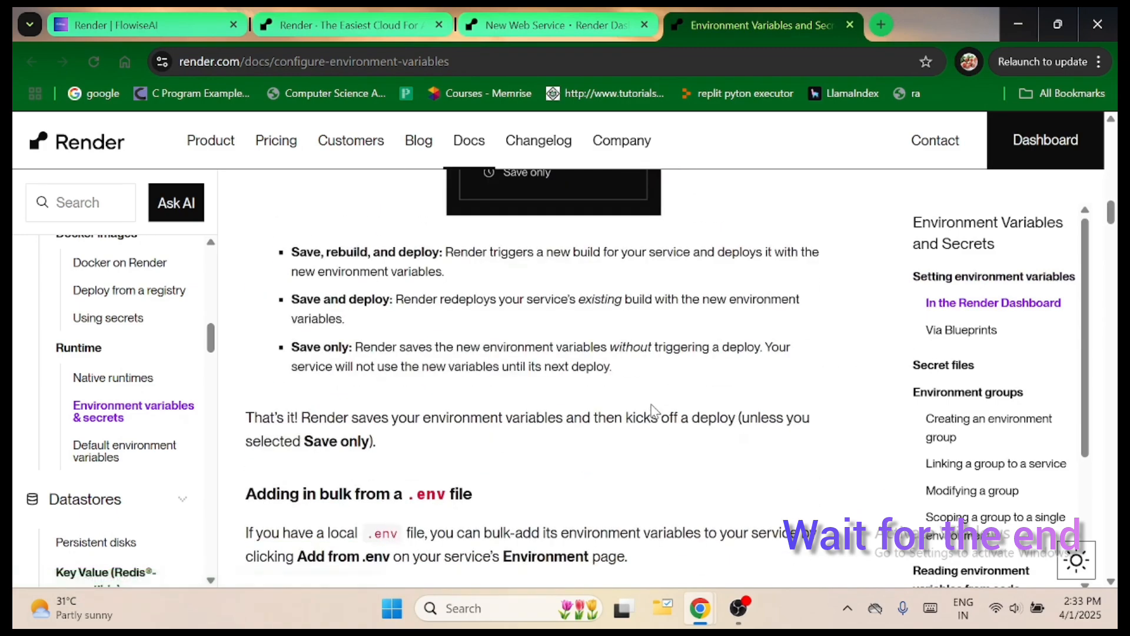
scroll(653, 410, "down", 4)
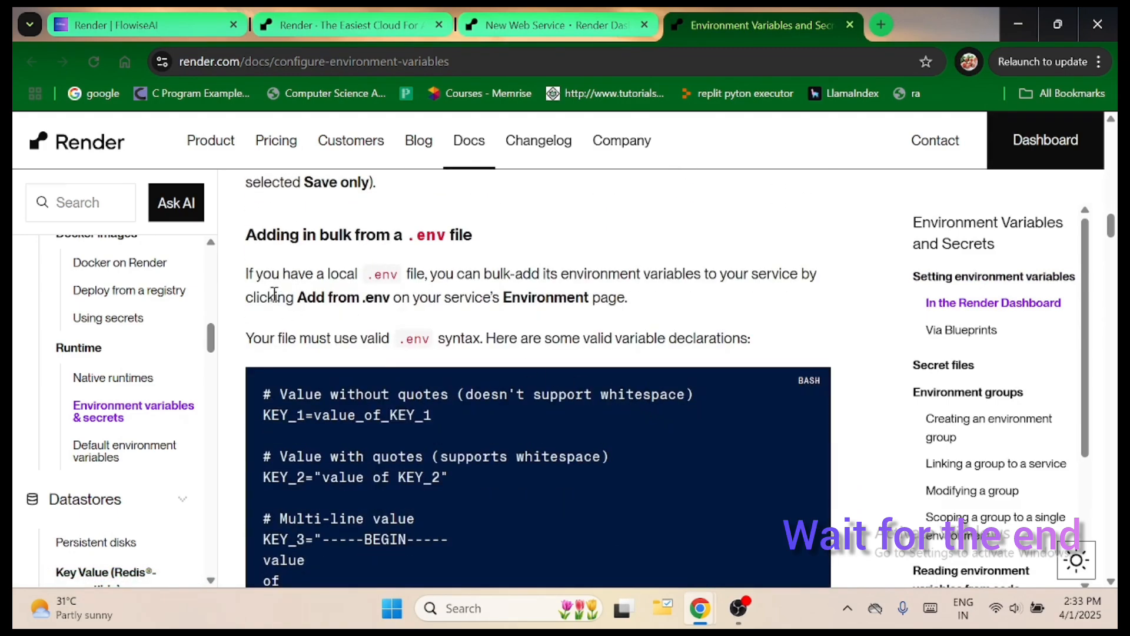
scroll(410, 412, "down", 10)
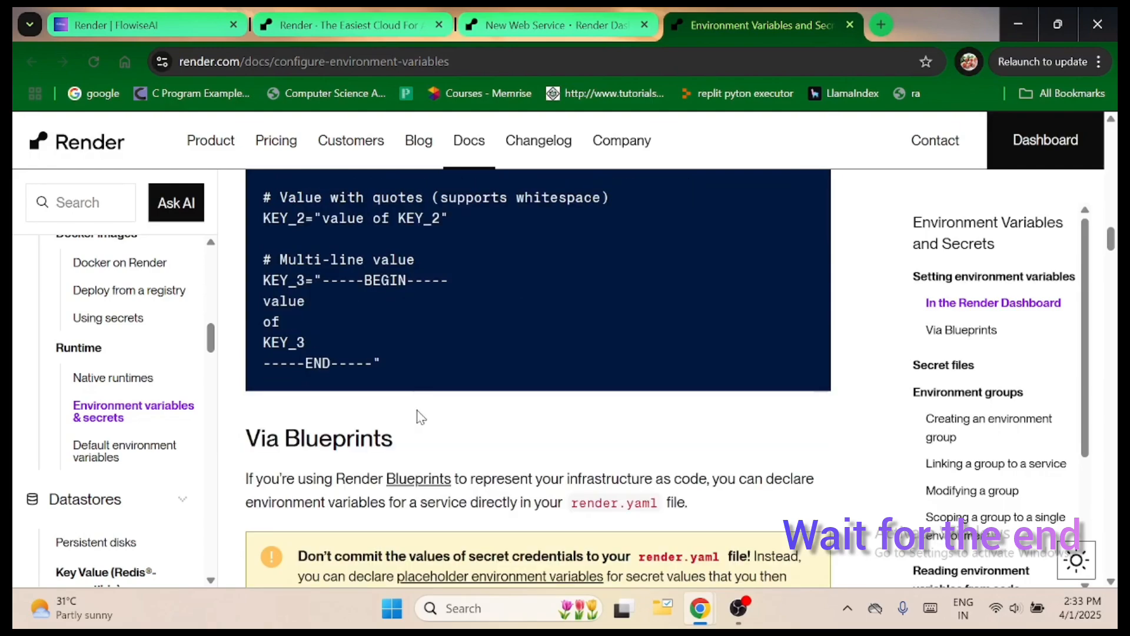
scroll(420, 418, "down", 8)
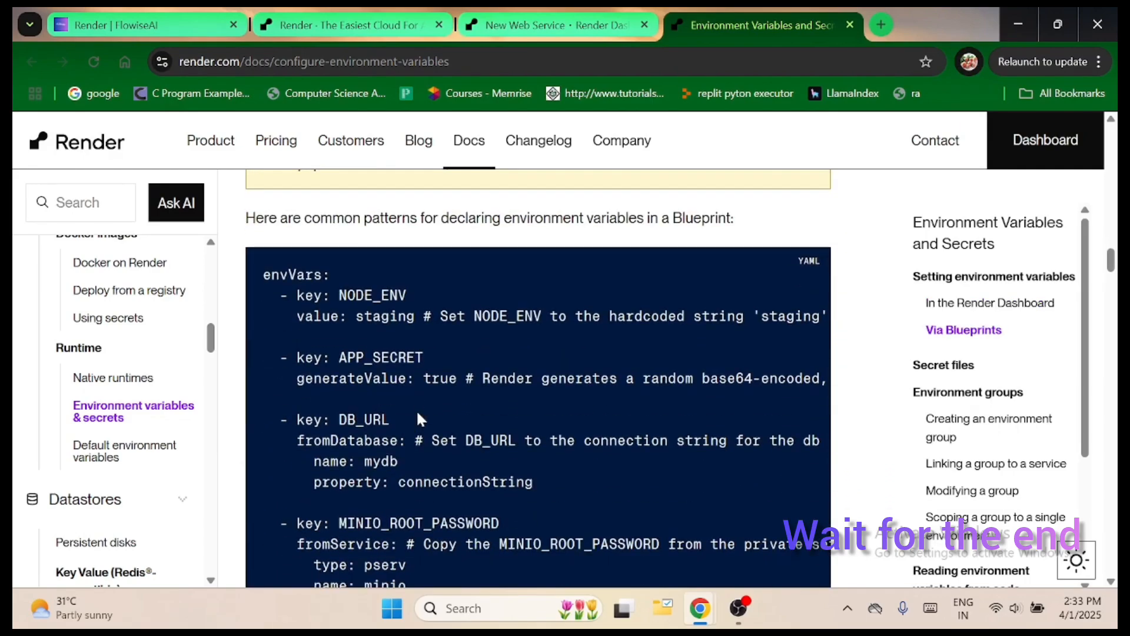
scroll(420, 417, "down", 4)
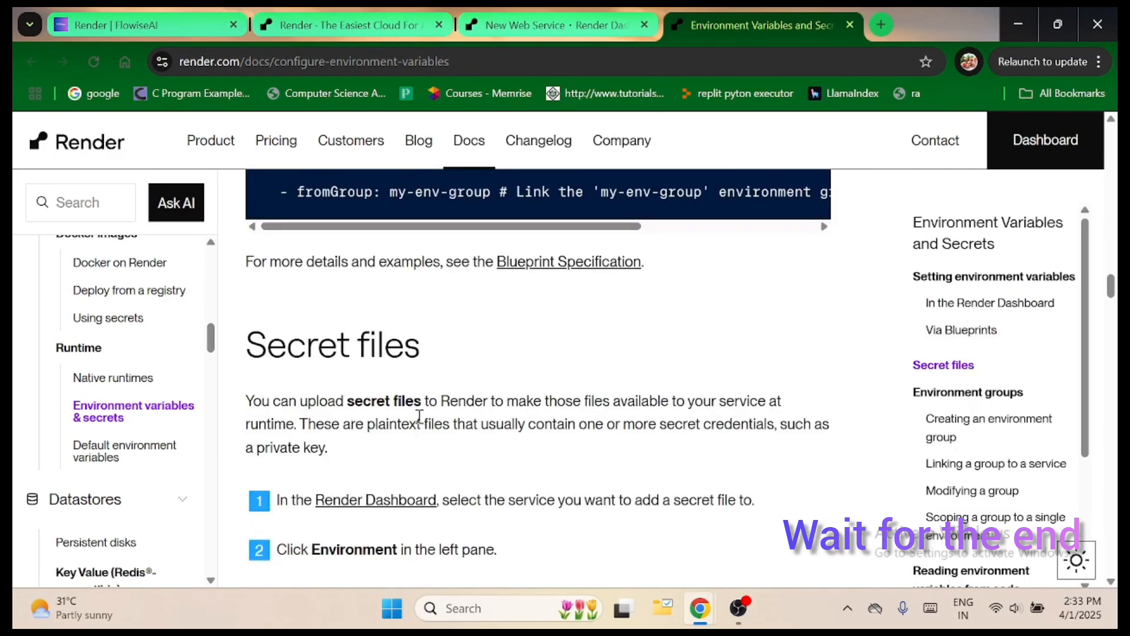
Return to the web service form and examine the environment variable fields and the end of the form.
left_click(536, 26)
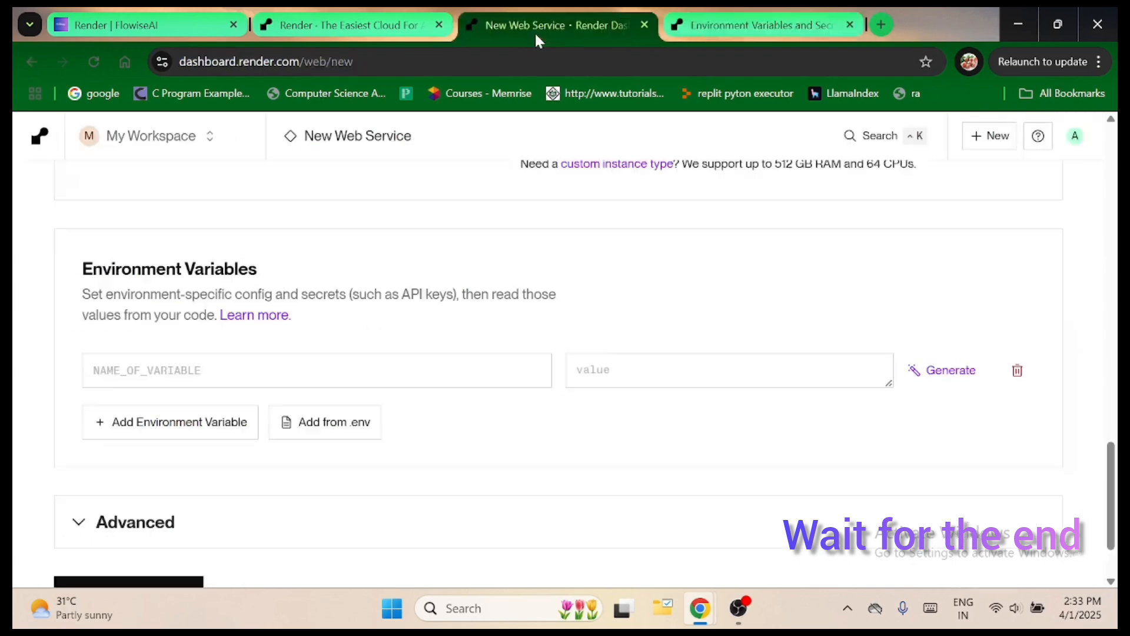
left_click(261, 370)
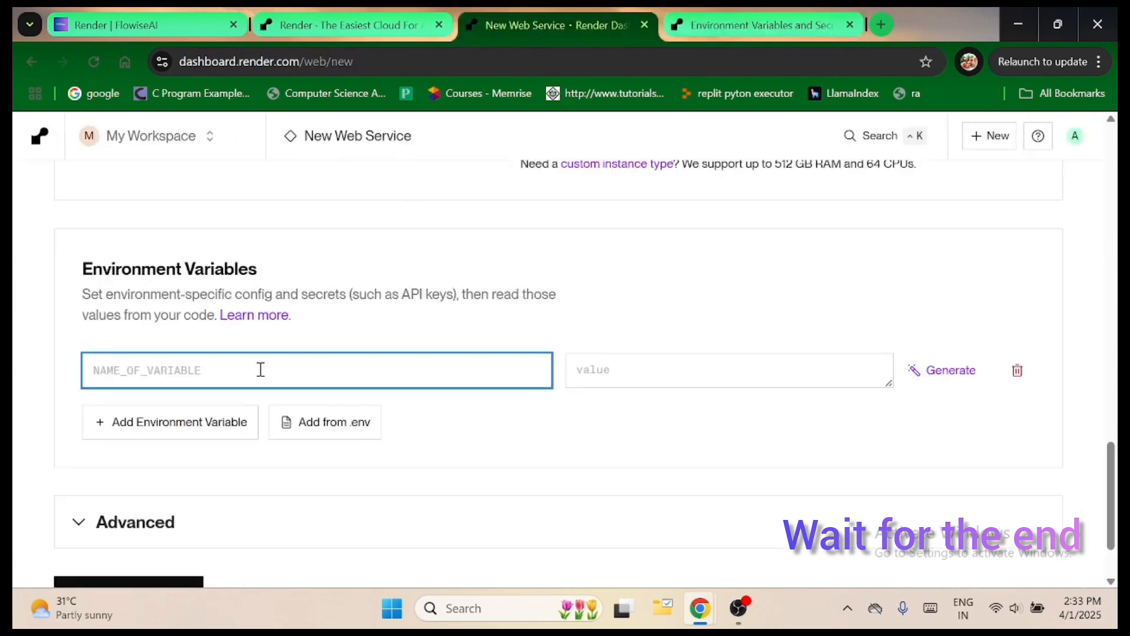
scroll(261, 369, "down", 2)
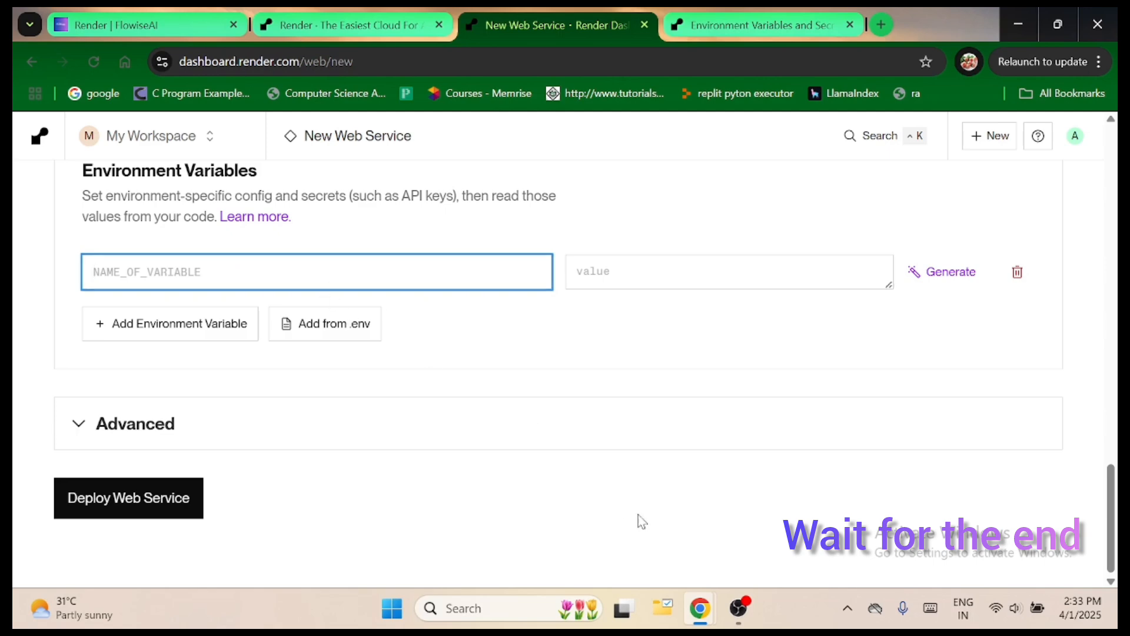
left_click(735, 610)
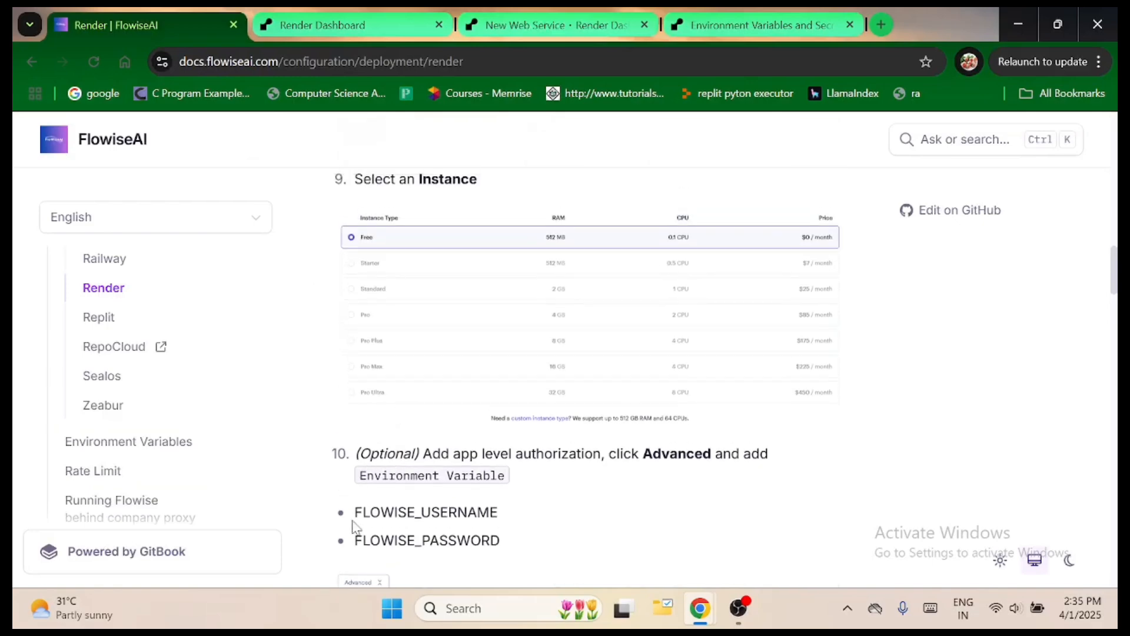
Copy the FLOWISE_USERNAME variable name from the Flowise guide into the Render form as an environment variable with the value flowise.
left_click_drag(356, 511, 500, 512)
key("ctrl+c")
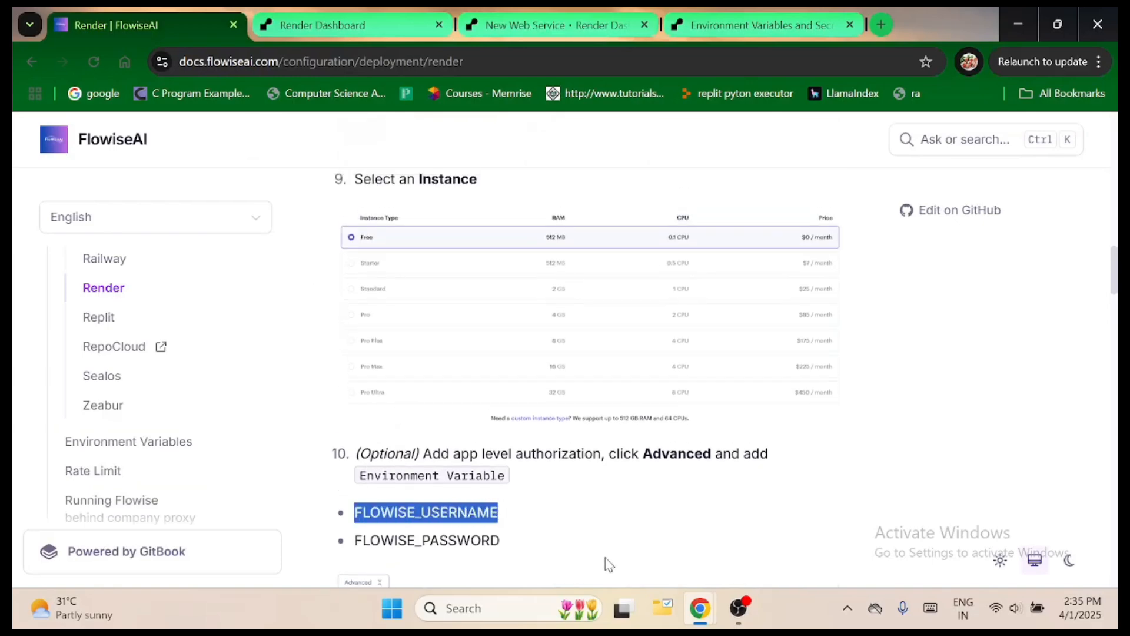
left_click(751, 23)
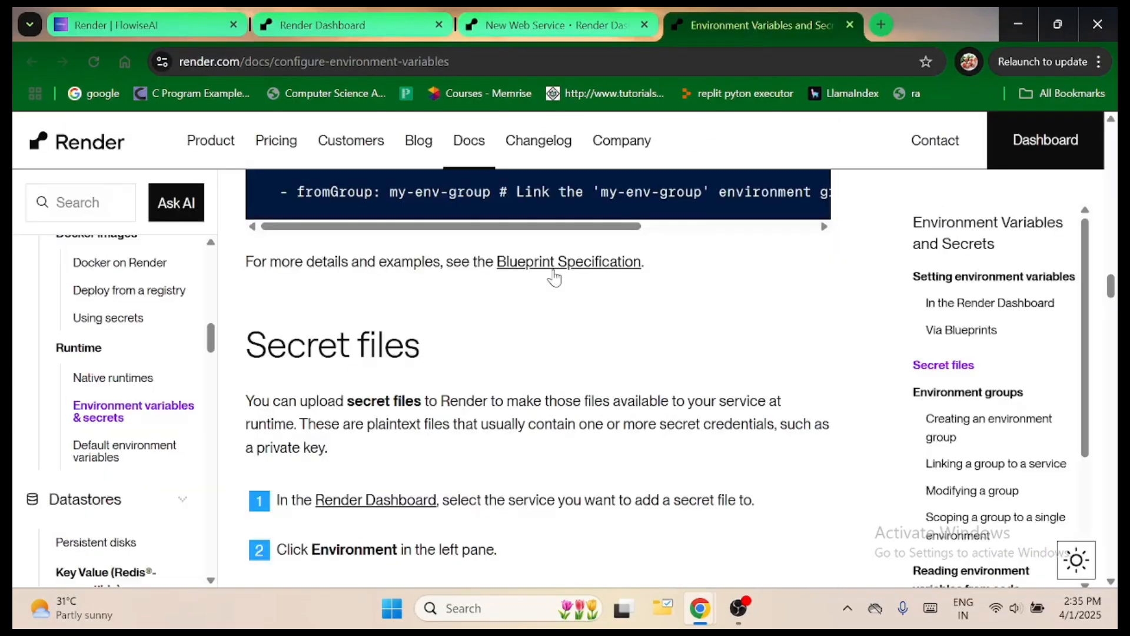
left_click(549, 23)
left_click(391, 270)
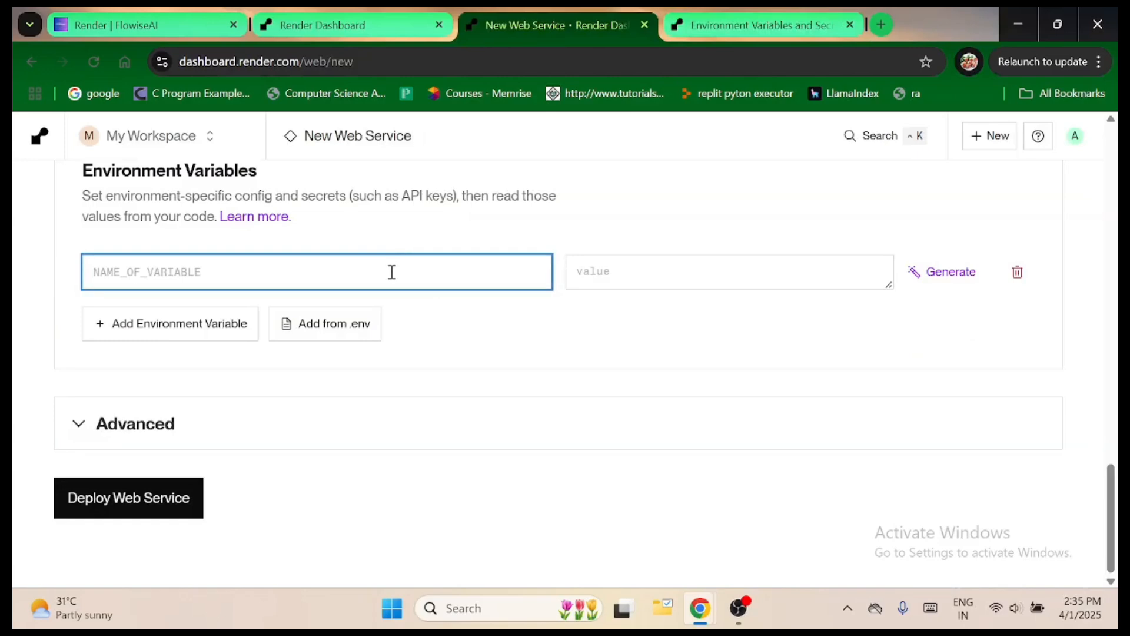
key("ctrl+v")
left_click(601, 275)
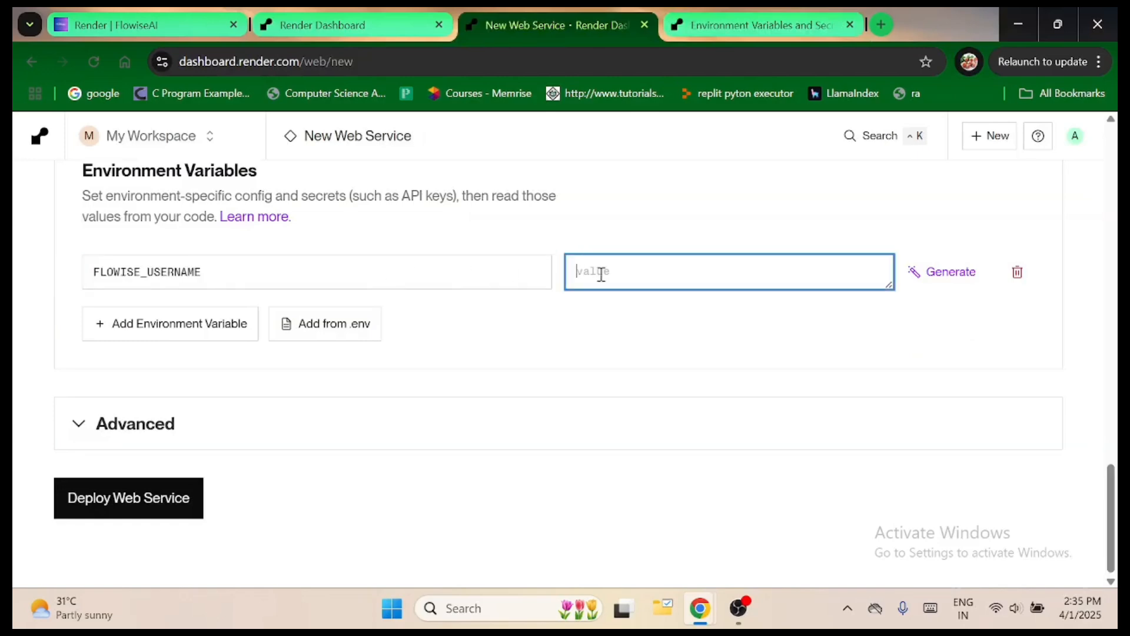
type("f")
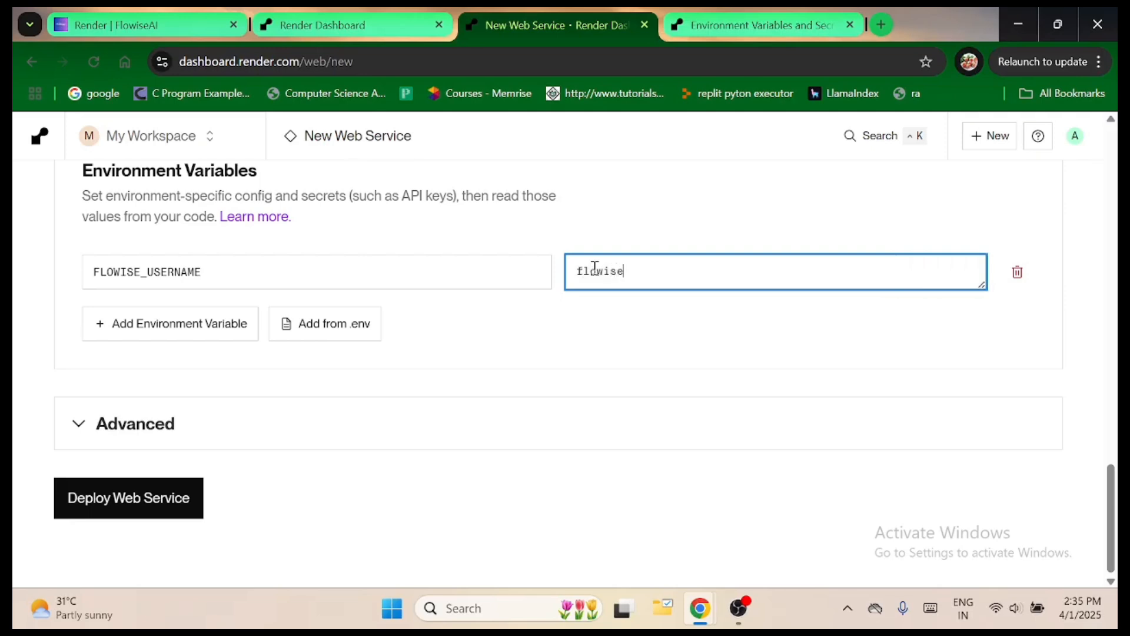
type("lowise")
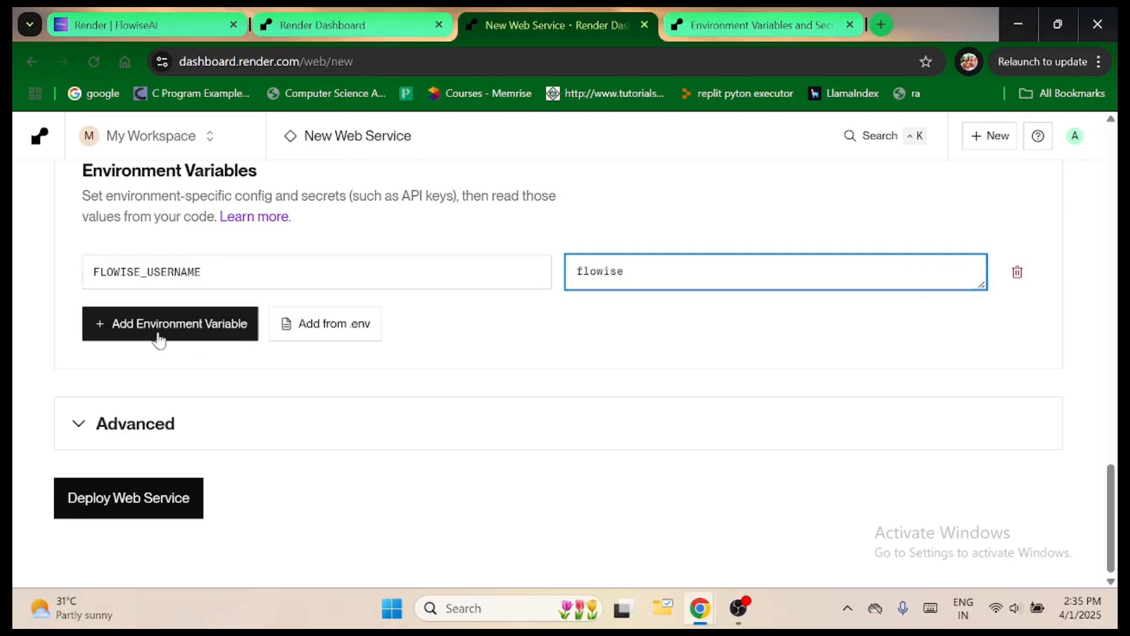
Add a second environment variable, FLOWISE_PASSWORD, copying its name from the Flowise guide, and enter the login password as its value.
left_click(159, 334)
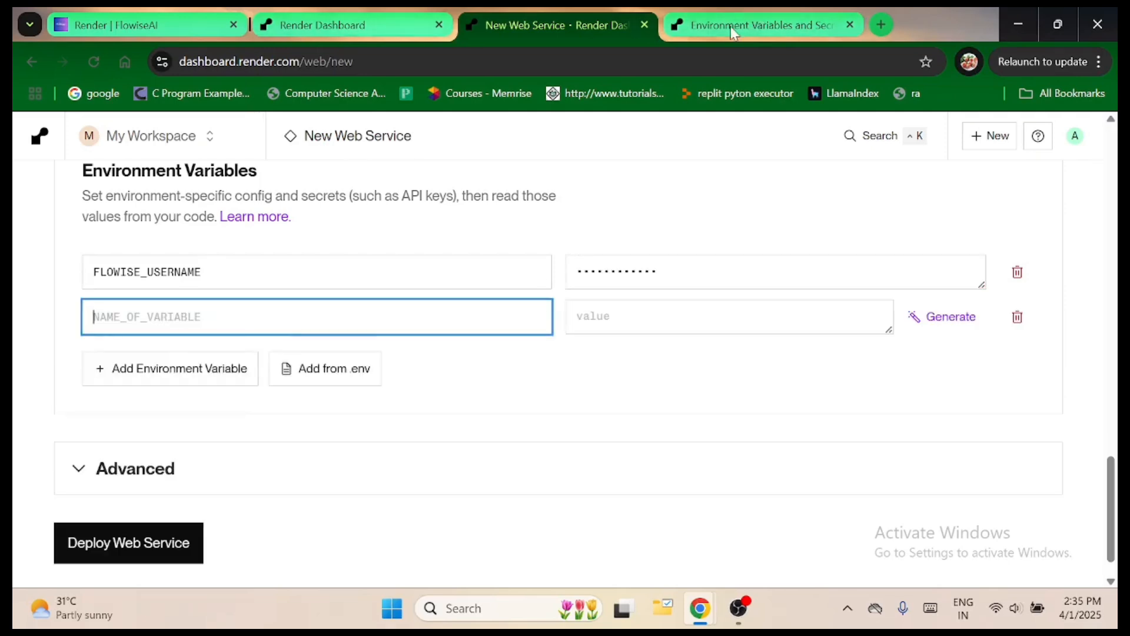
left_click(137, 32)
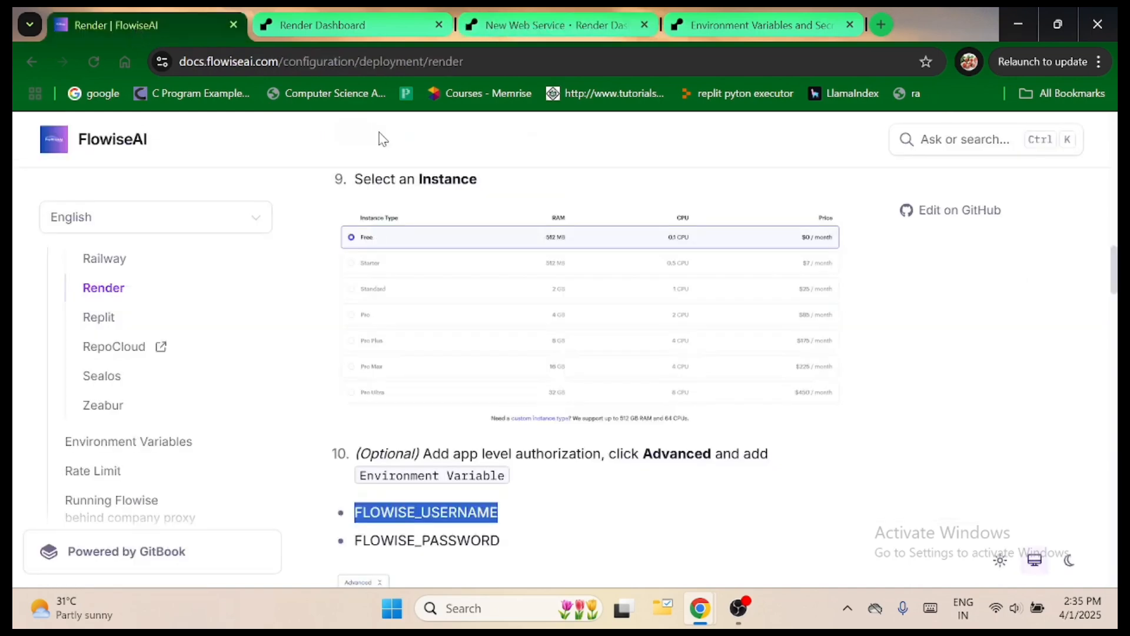
scroll(358, 374, "down", 3)
left_click(358, 373)
left_click_drag(358, 374, 498, 375)
key("ctrl+c")
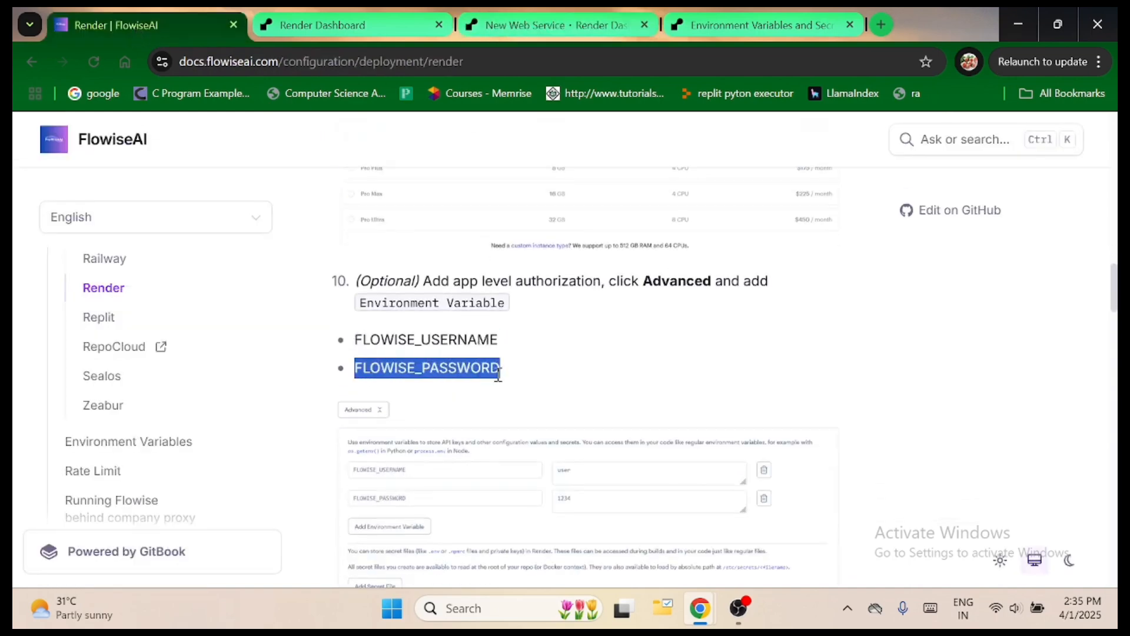
left_click(565, 25)
key("ctrl+v")
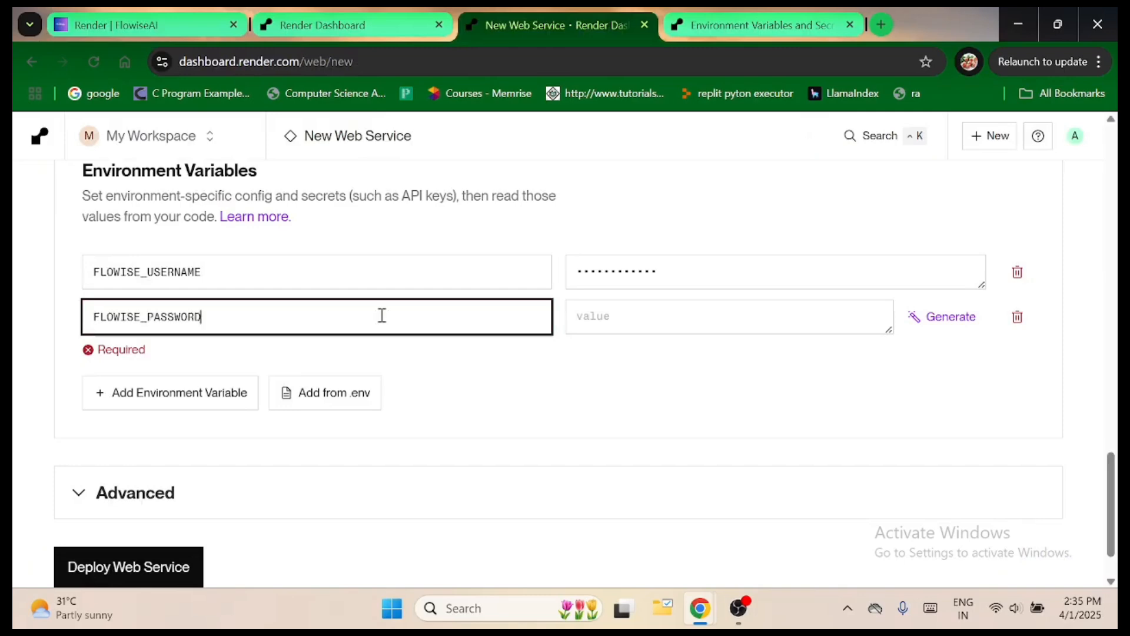
left_click(607, 320)
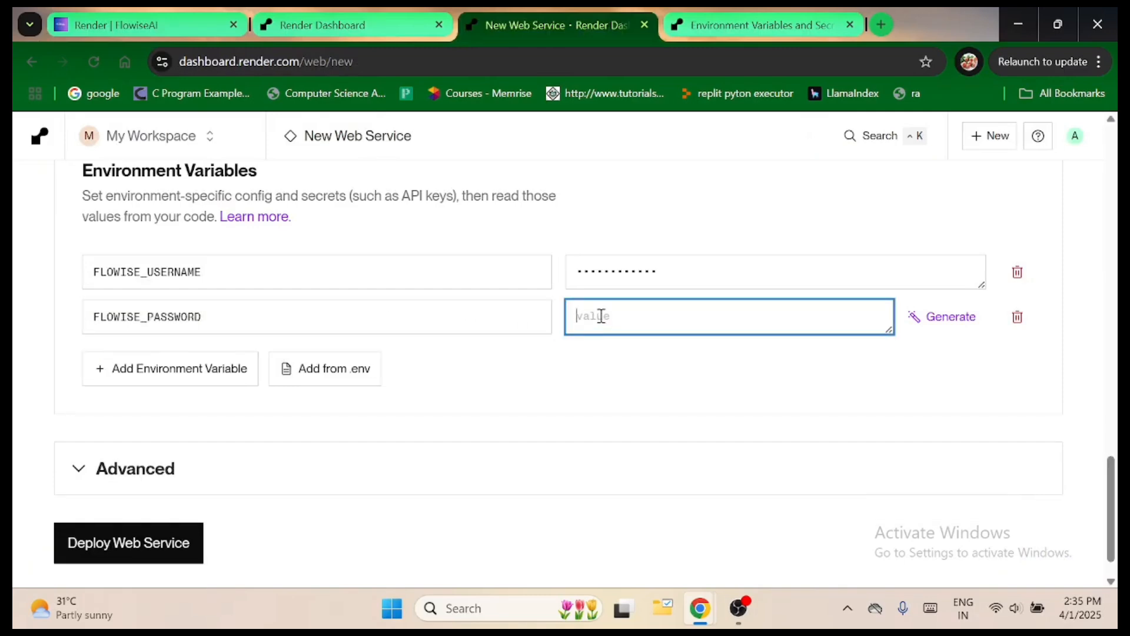
type("flowise")
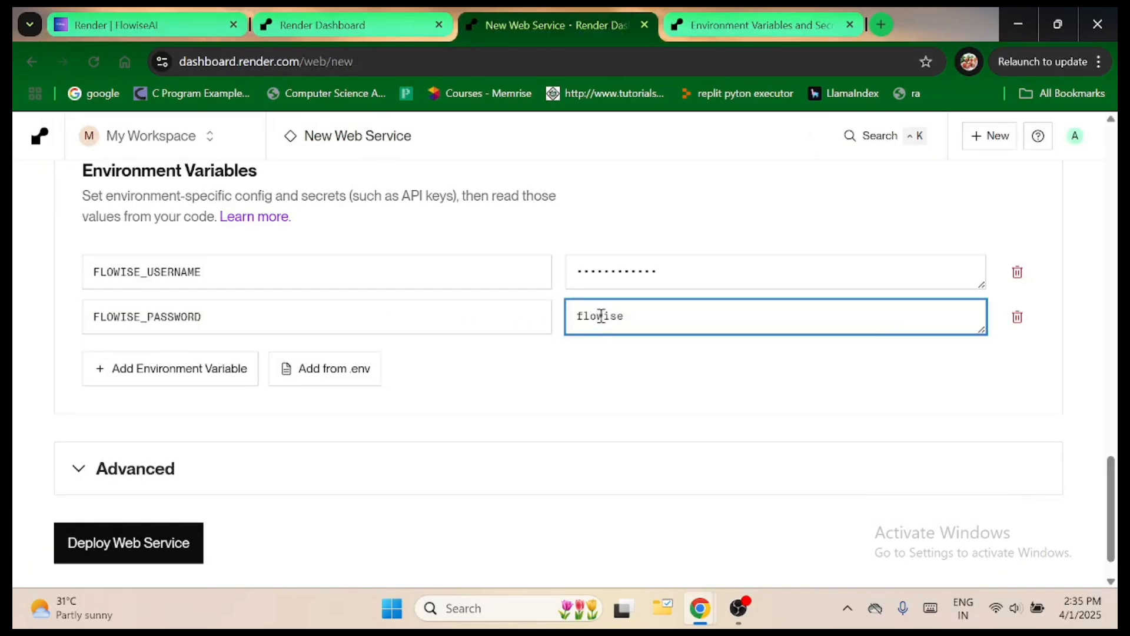
left_click(458, 360)
Add a third environment variable, NODE_VERSION, with the value 18.18.1, copying both from the Flowise guide.
left_click(150, 386)
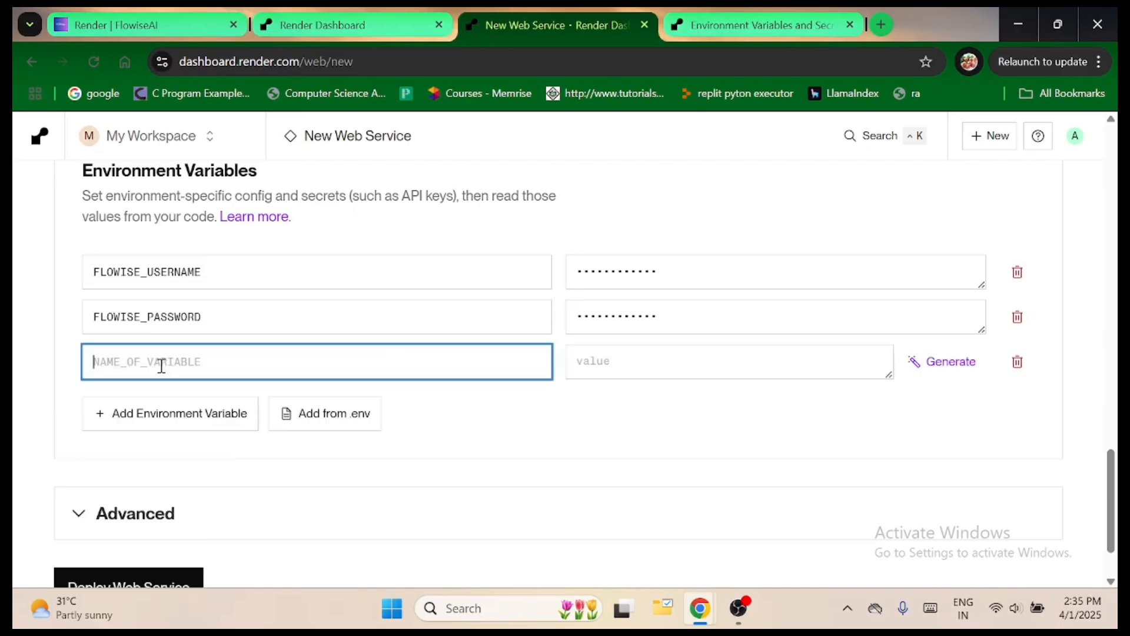
left_click(146, 30)
scroll(481, 389, "down", 2)
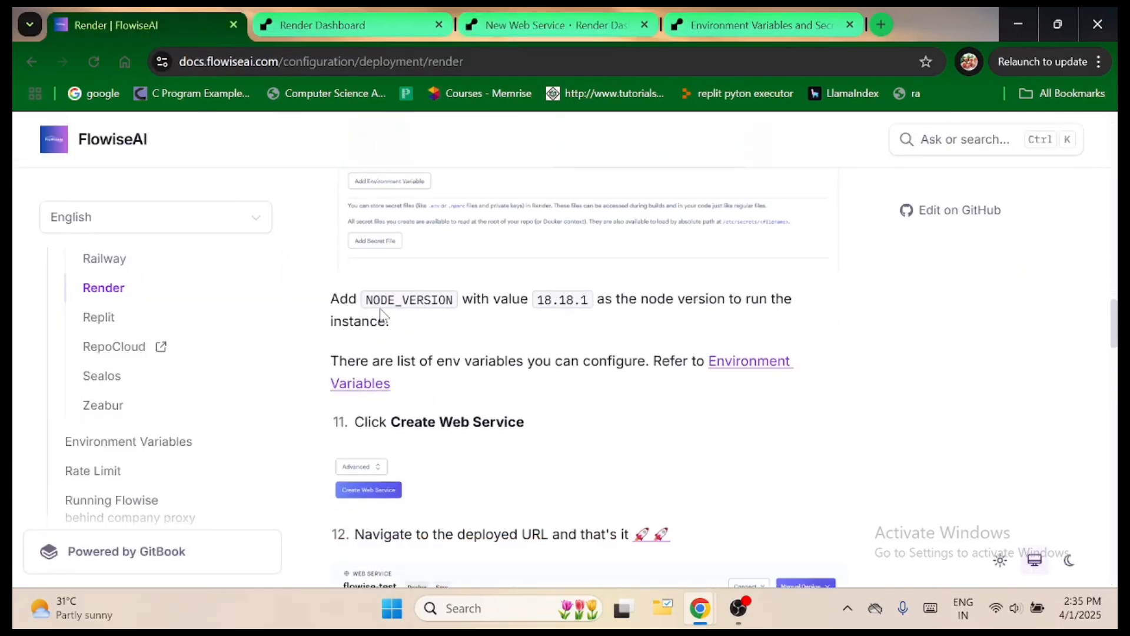
left_click_drag(366, 301, 453, 302)
key("ctrl+c")
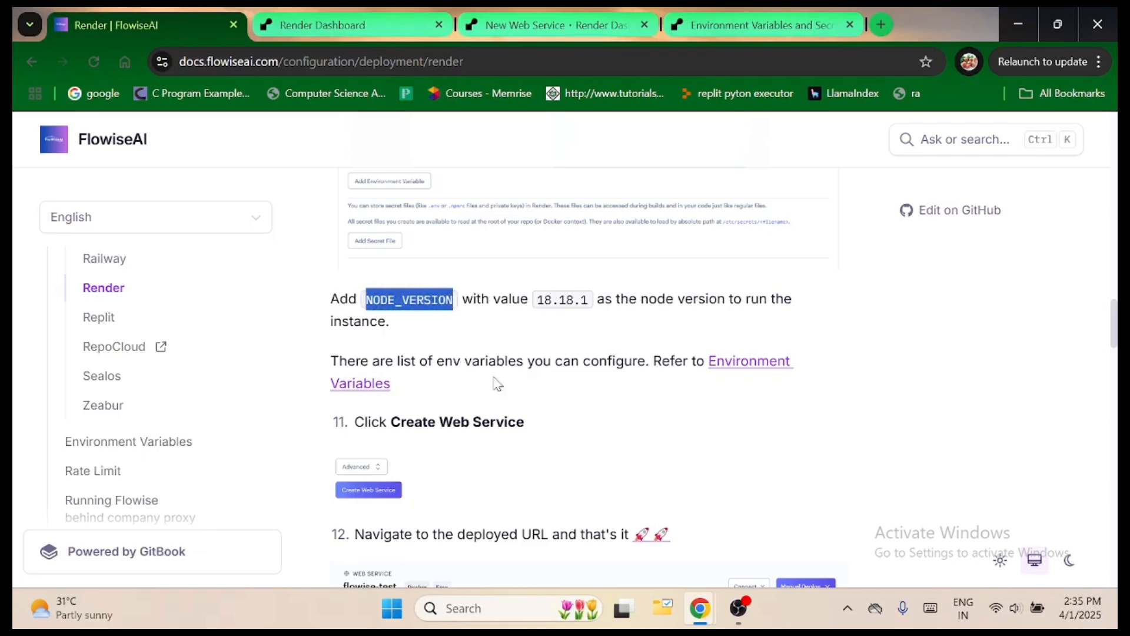
left_click(546, 23)
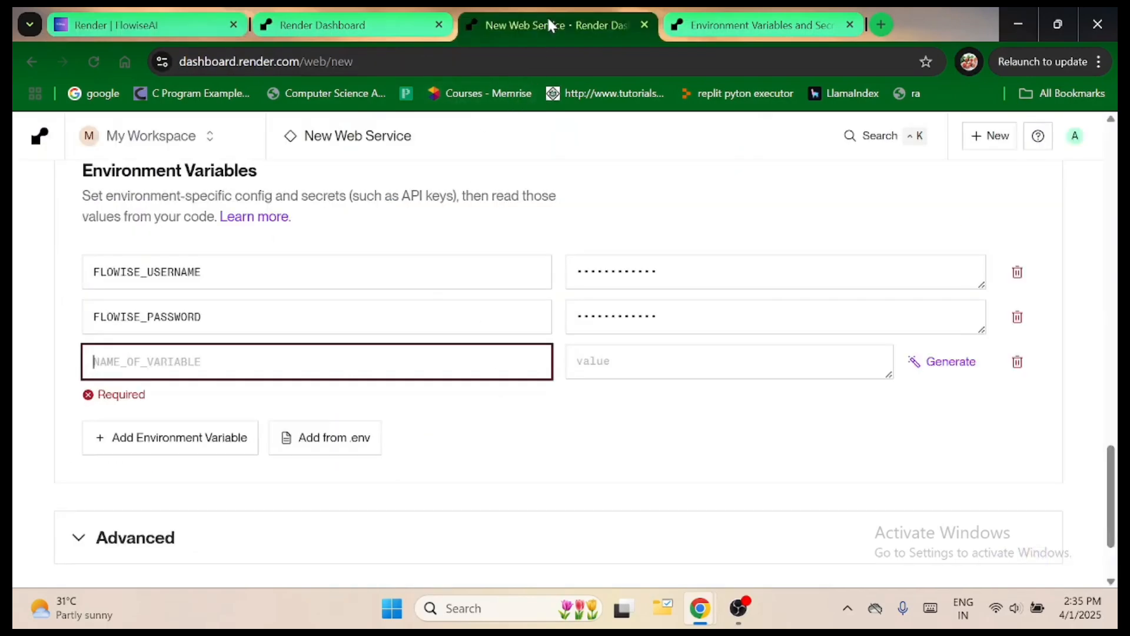
key("ctrl+v")
left_click(590, 368)
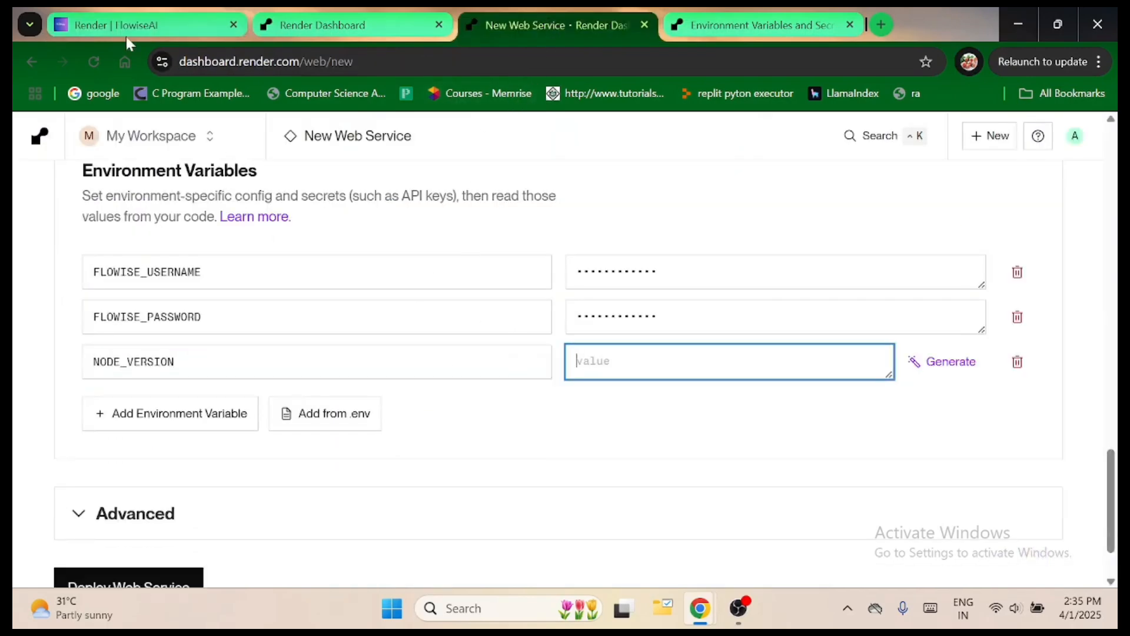
left_click(148, 24)
left_click_drag(538, 299, 589, 301)
key("ctrl+c")
left_click(541, 33)
key("ctrl+v")
left_click(581, 434)
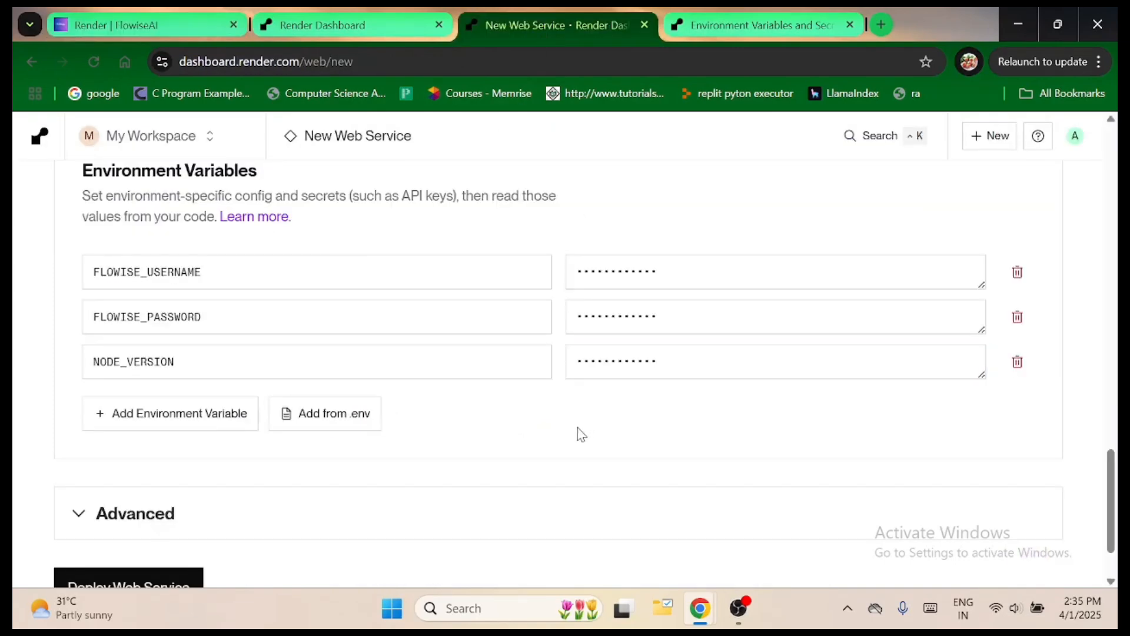
Read the Flowise guide's remaining steps on creating the web service and opening the deployed URL, and return to the Render form.
left_click(112, 36)
scroll(613, 434, "down", 3)
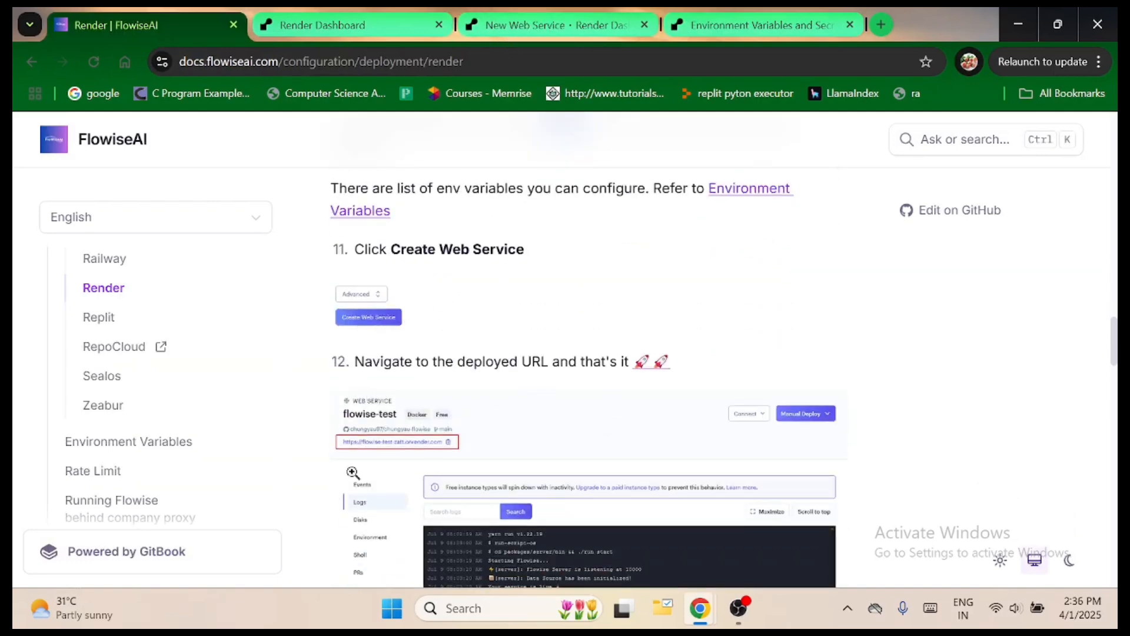
scroll(622, 431, "down", 3)
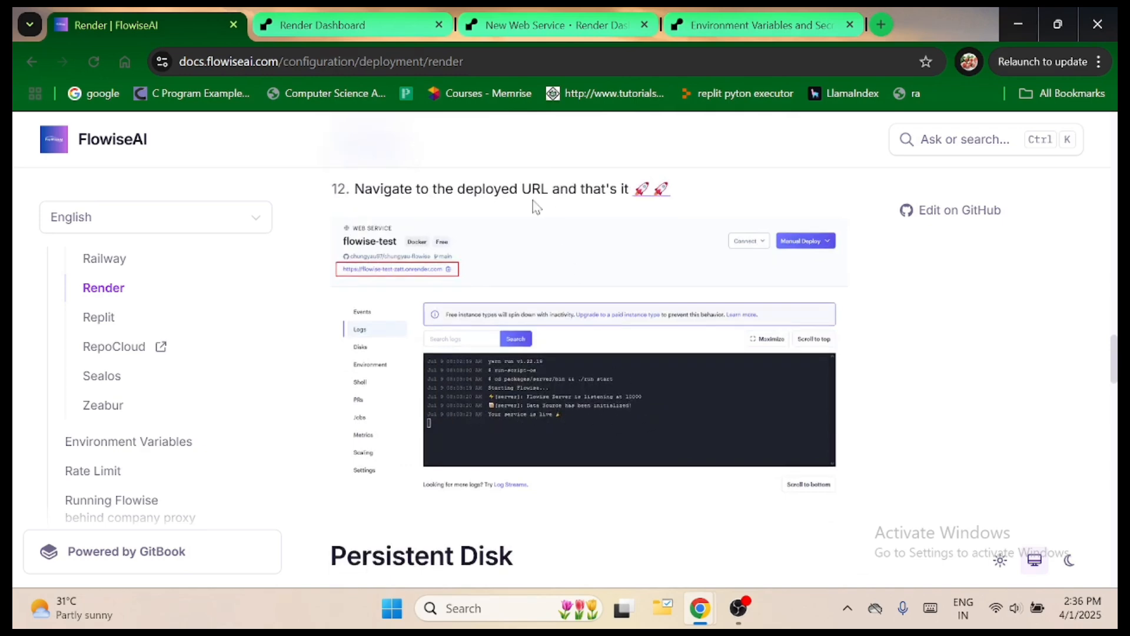
left_click(550, 24)
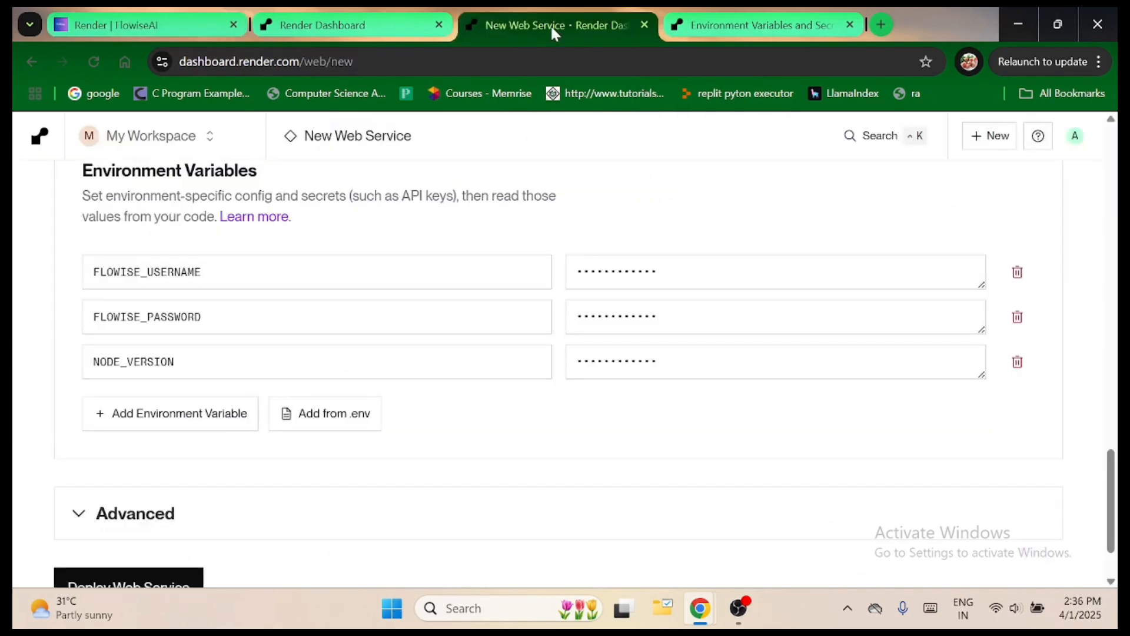
Review the web service form from its name to the environment variables, keeping Docker as the language and the root directory empty.
scroll(475, 474, "up", 15)
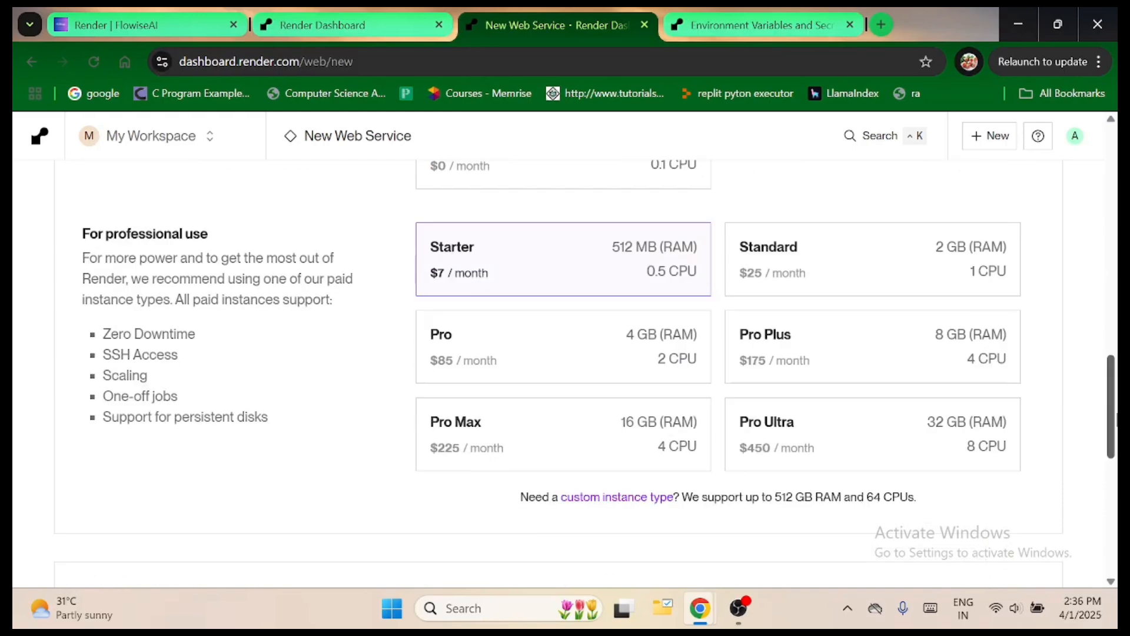
left_click_drag(1110, 269, 1111, 200)
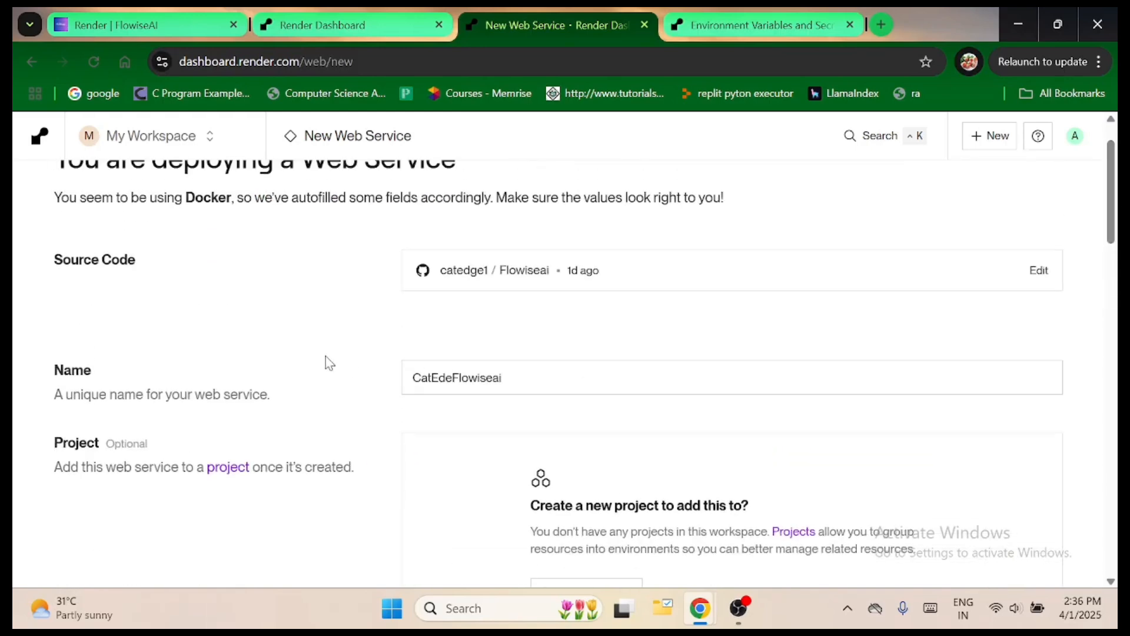
scroll(677, 305, "down", 3)
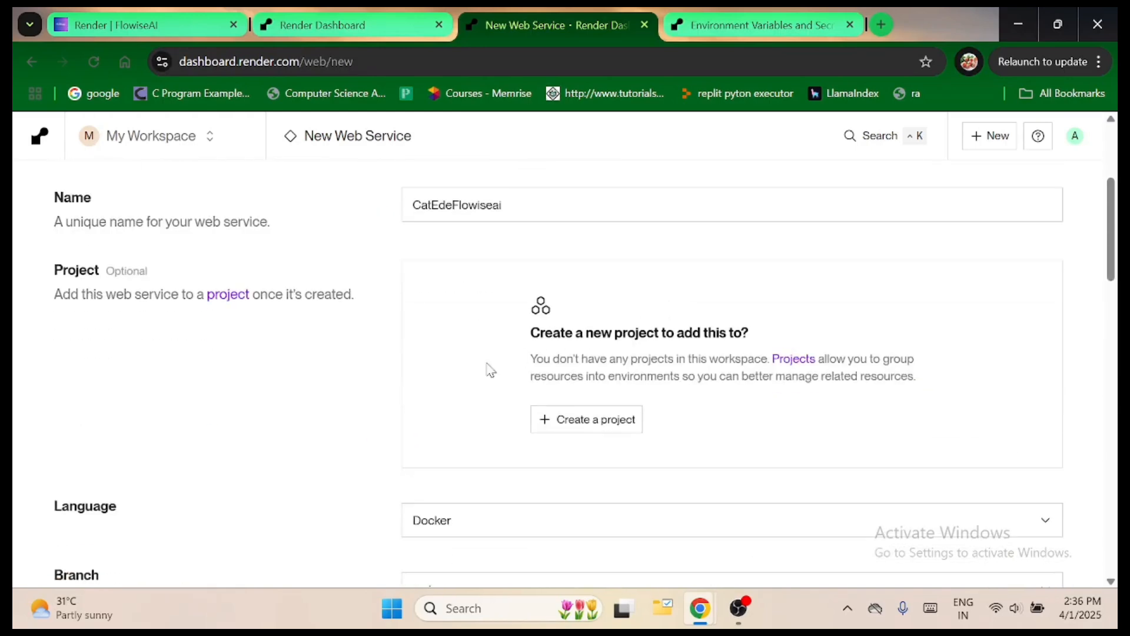
scroll(356, 389, "down", 3)
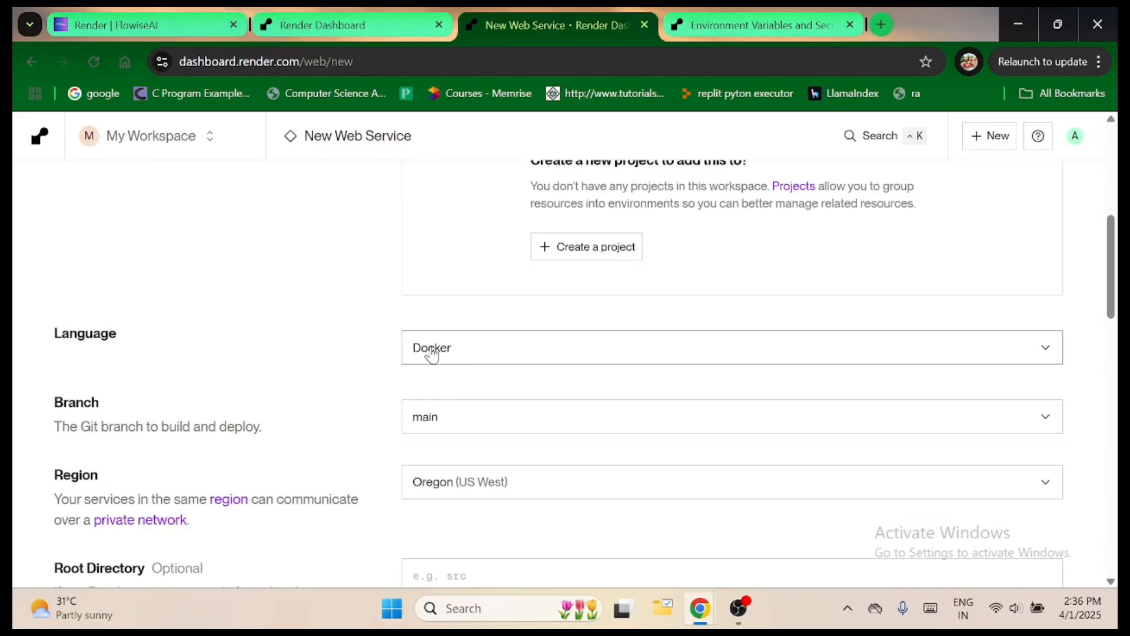
left_click(467, 351)
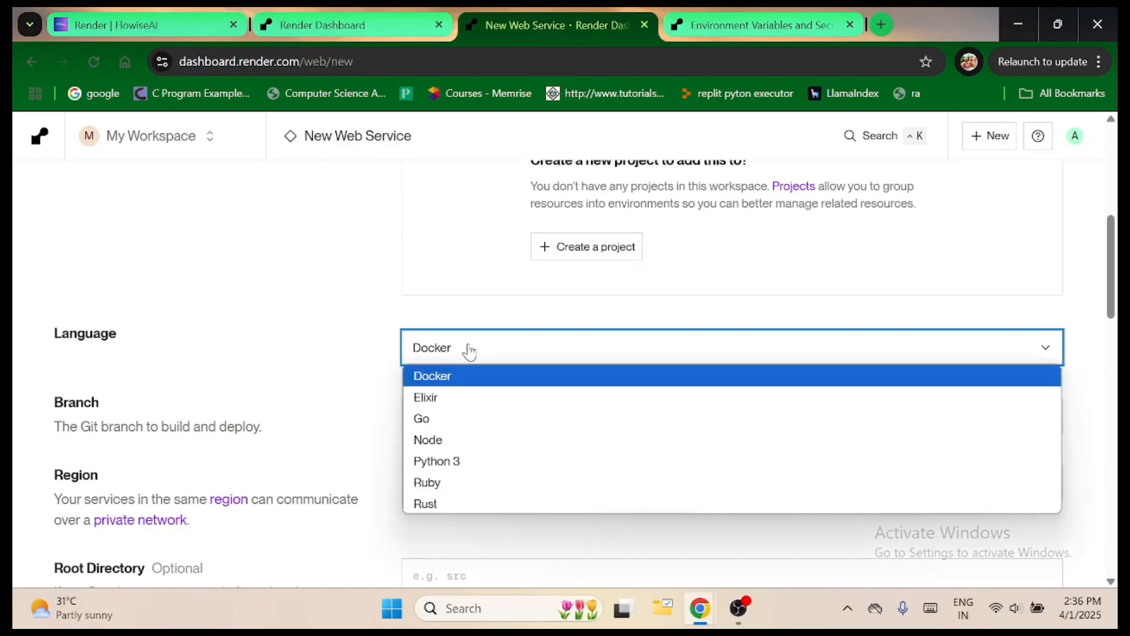
left_click(457, 379)
scroll(306, 323, "down", 3)
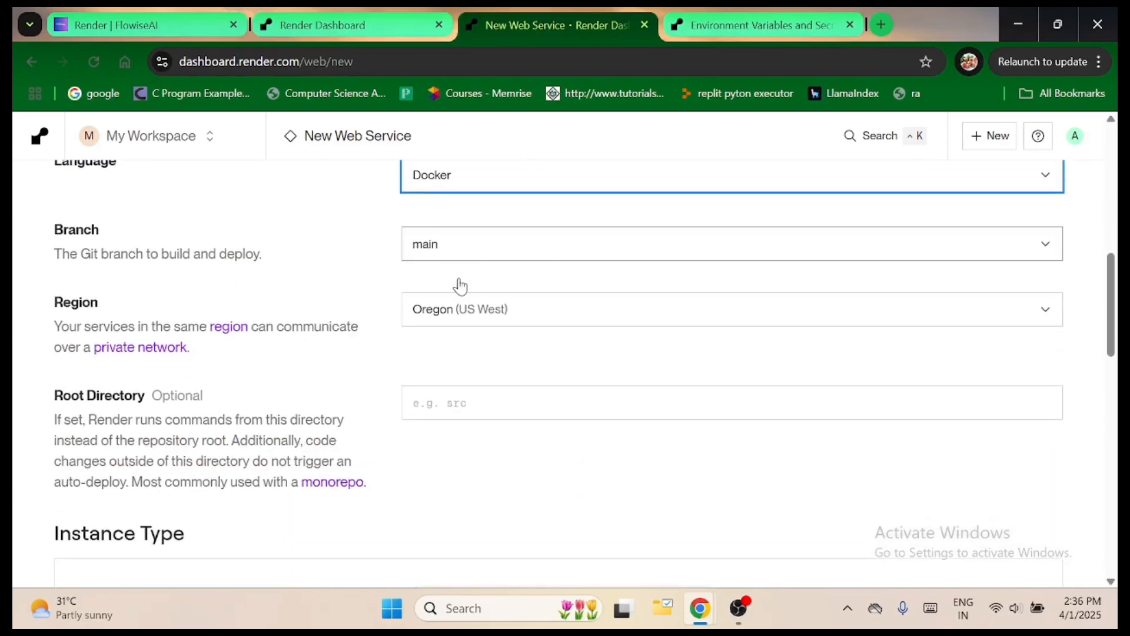
scroll(515, 366, "down", 3)
scroll(512, 367, "up", 6)
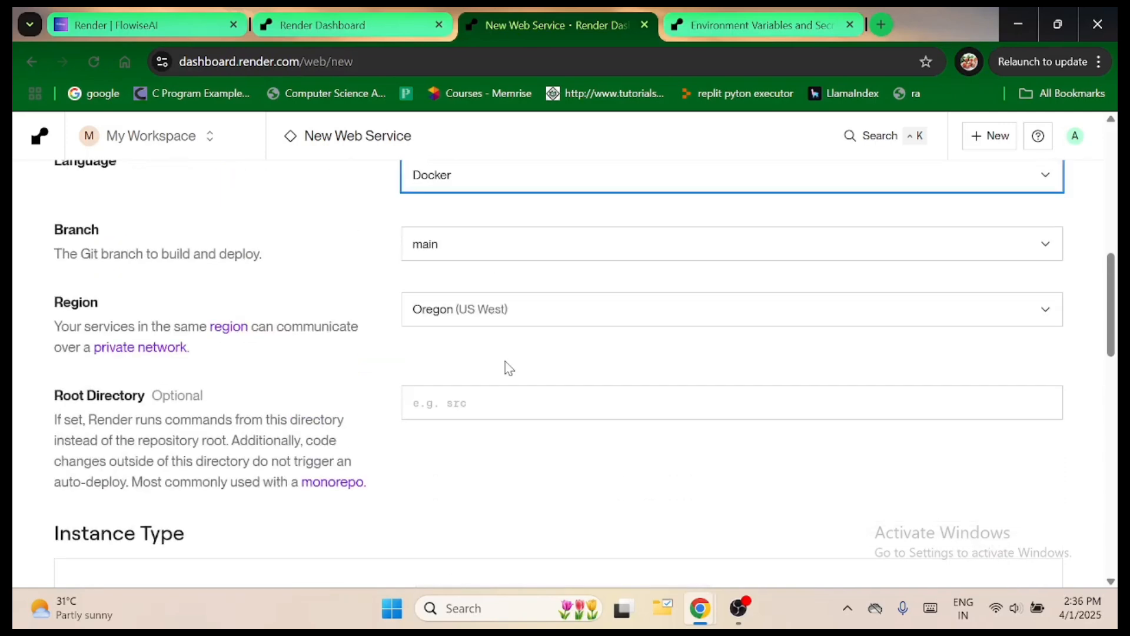
scroll(505, 366, "down", 3)
left_click(439, 409)
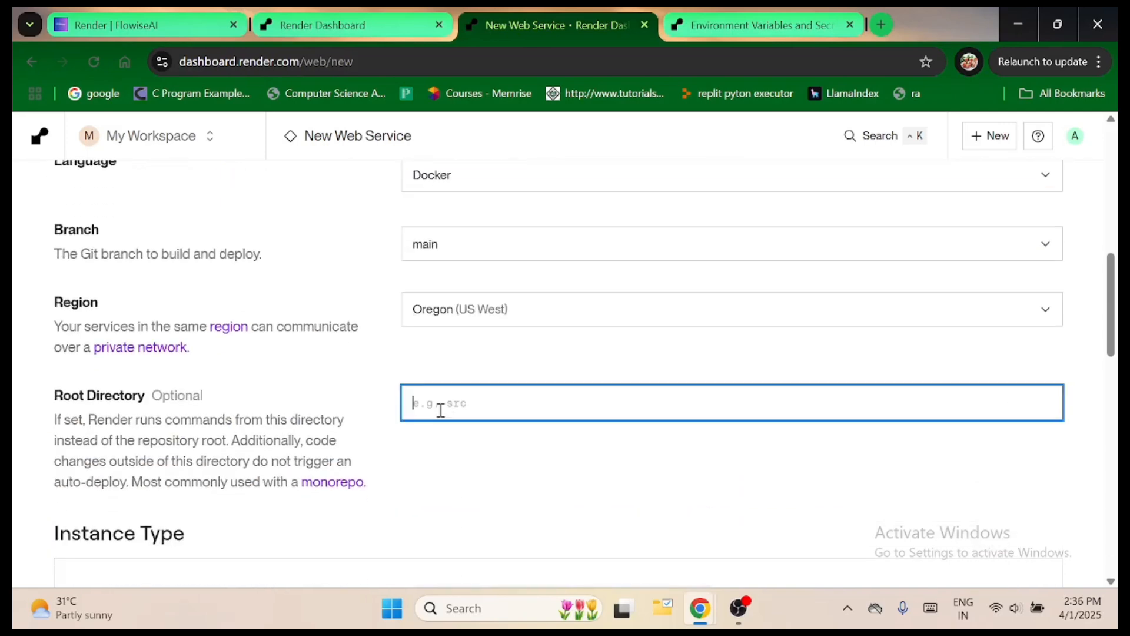
left_click(449, 475)
scroll(476, 450, "down", 1)
scroll(475, 449, "down", 10)
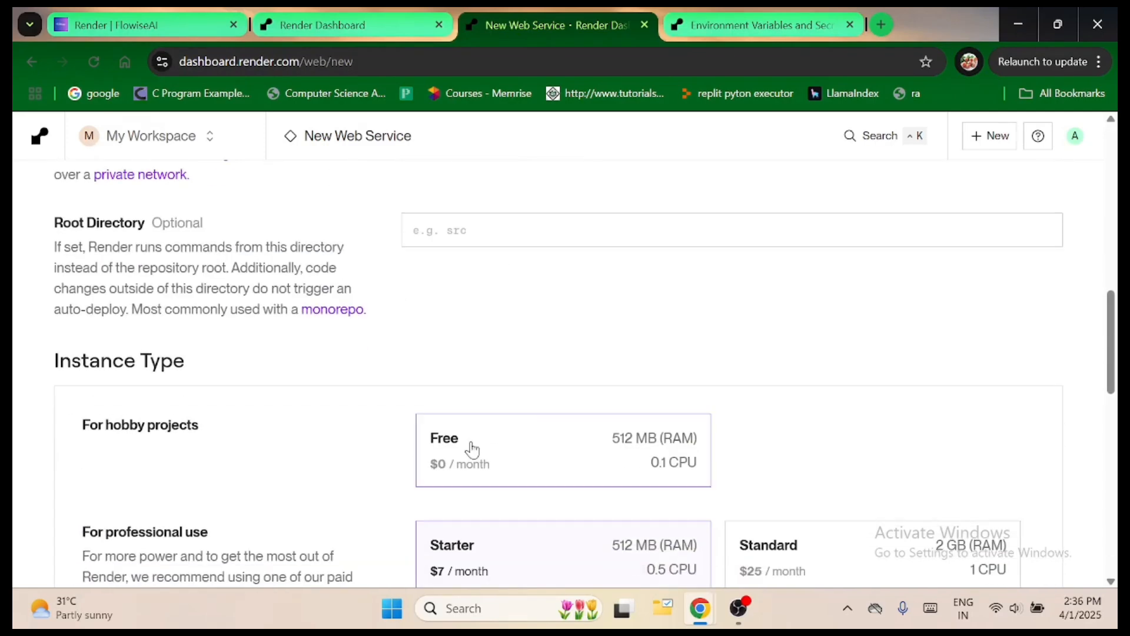
scroll(472, 450, "down", 3)
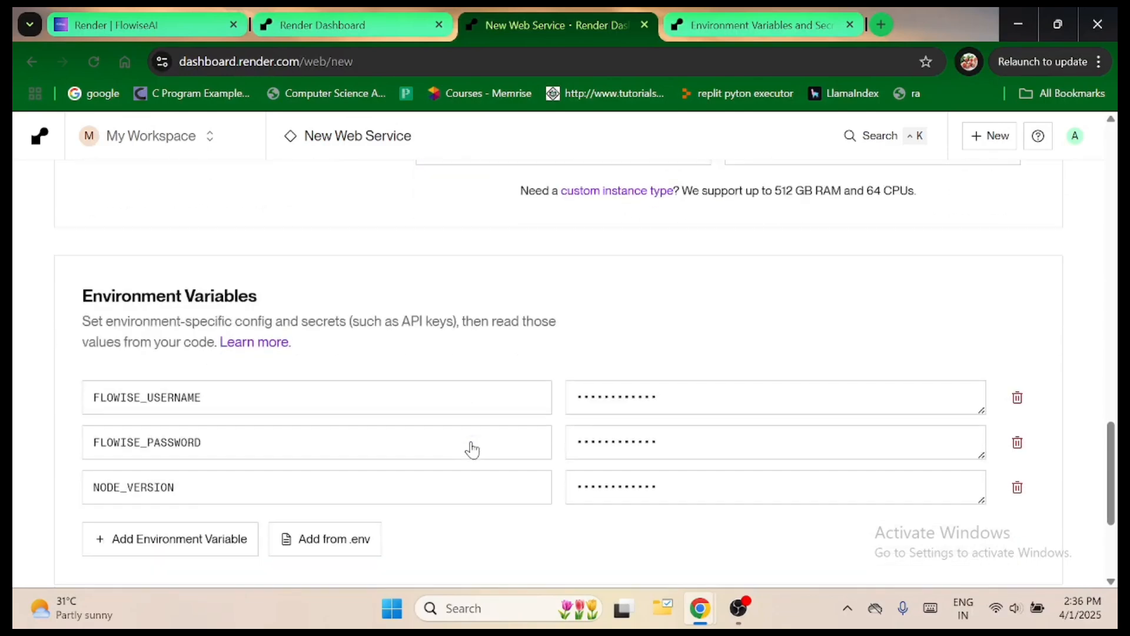
scroll(449, 424, "down", 4)
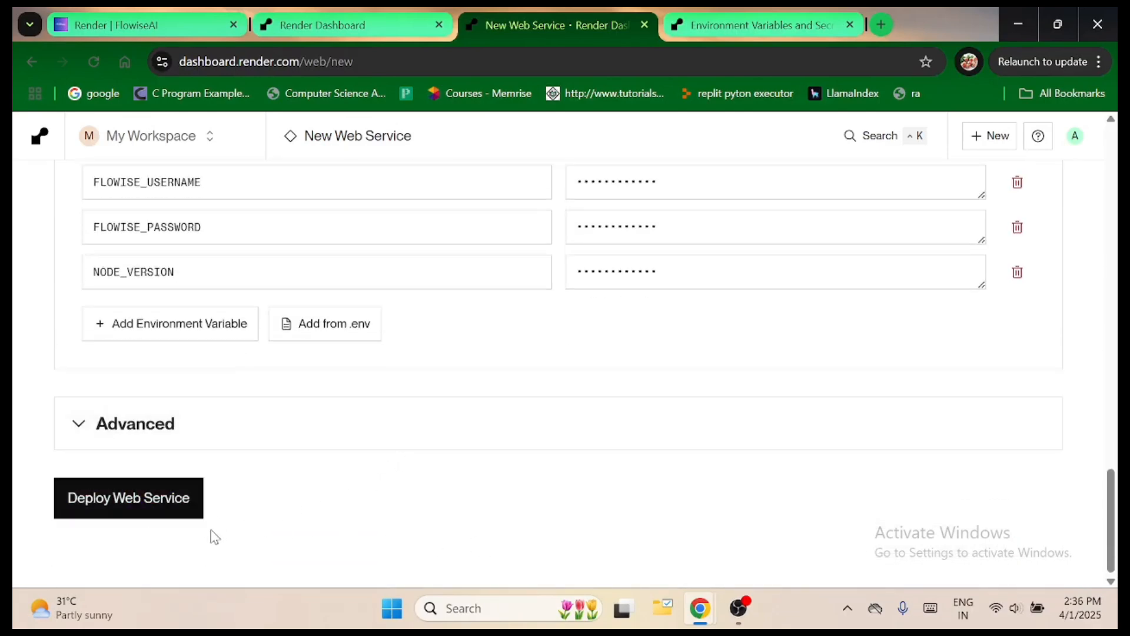
left_click(126, 498)
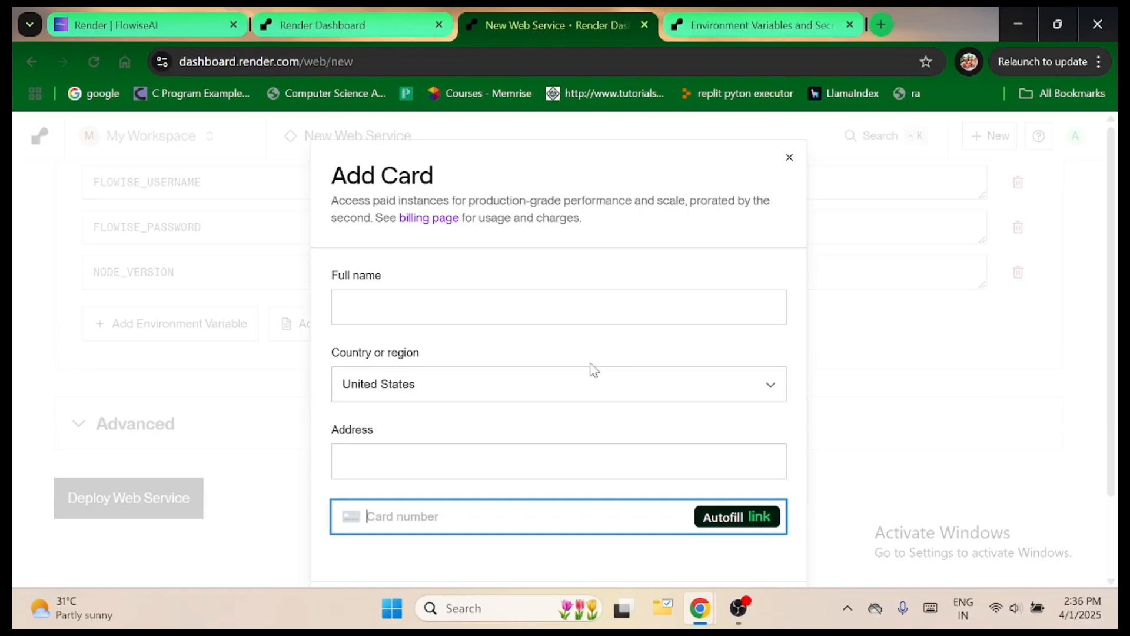
scroll(595, 377, "down", 2)
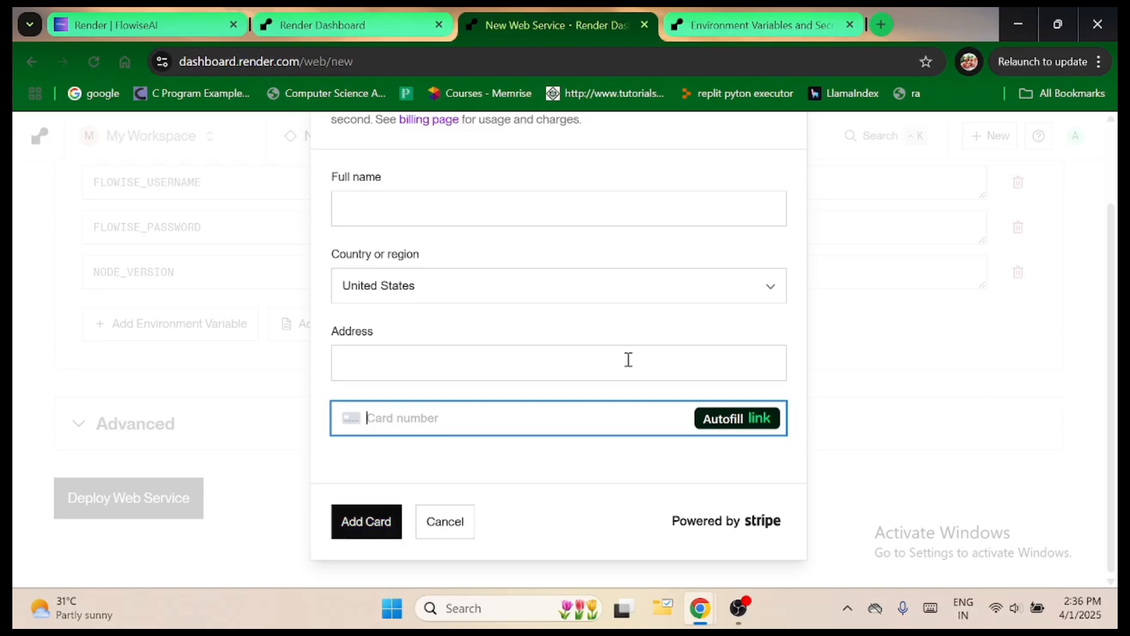
scroll(786, 177, "up", 3)
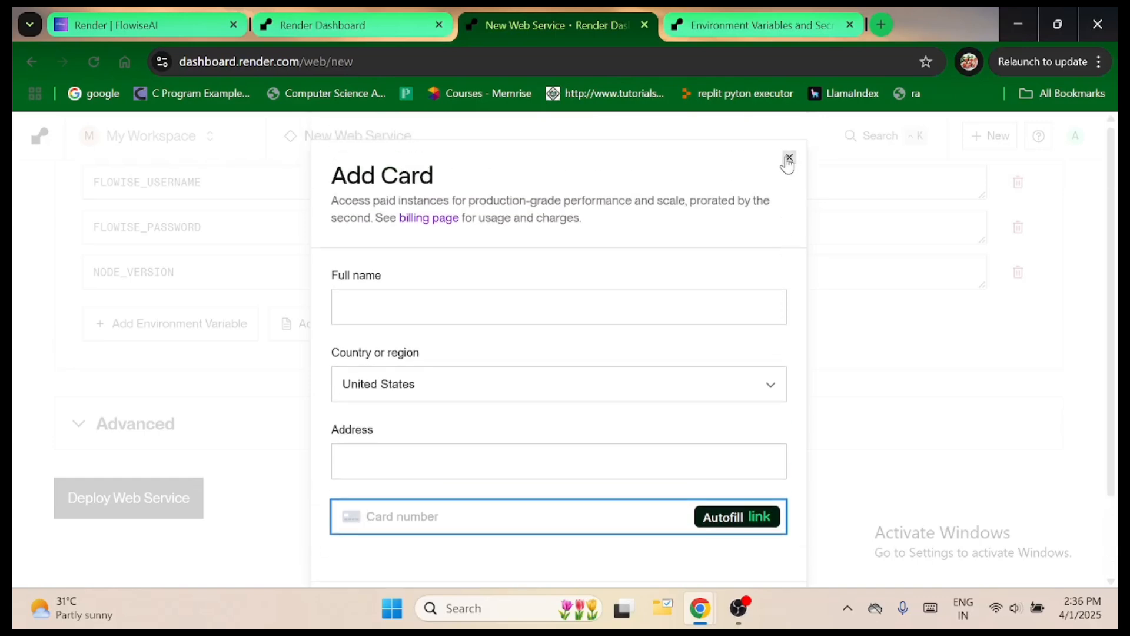
left_click(785, 158)
Select the Free instance type for hobby projects and deploy the web service.
scroll(493, 388, "up", 10)
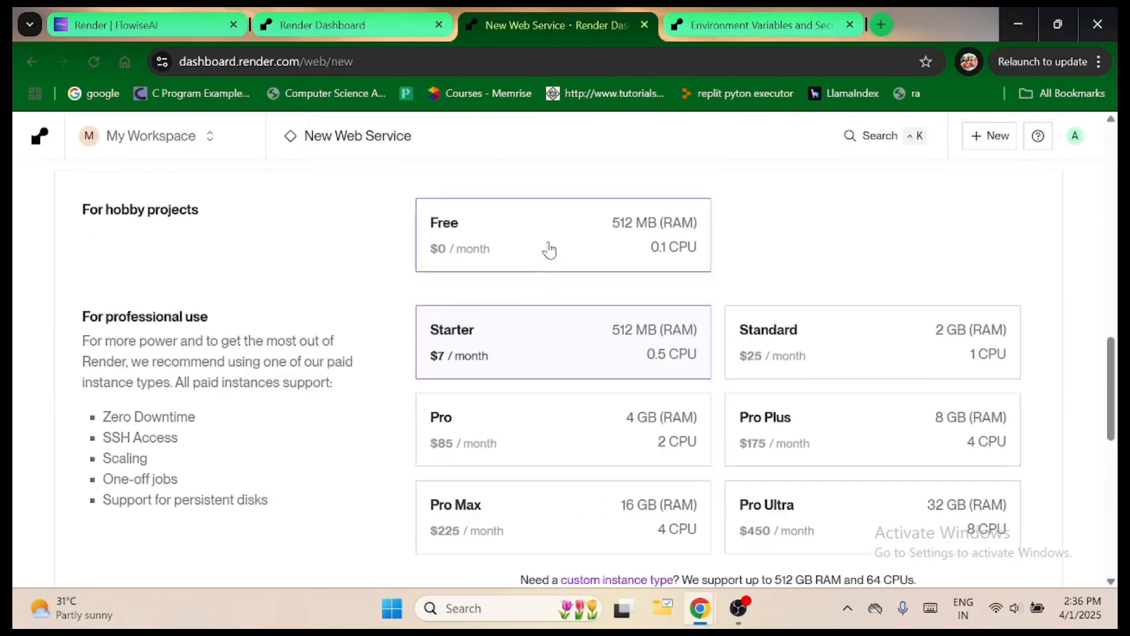
left_click(549, 250)
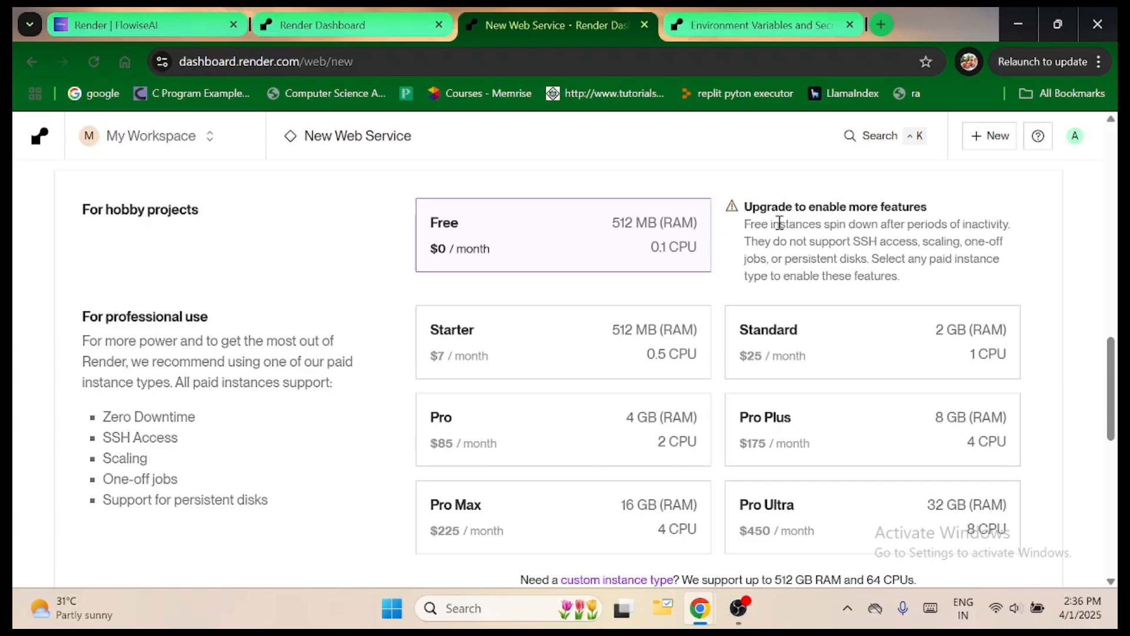
scroll(701, 285, "down", 10)
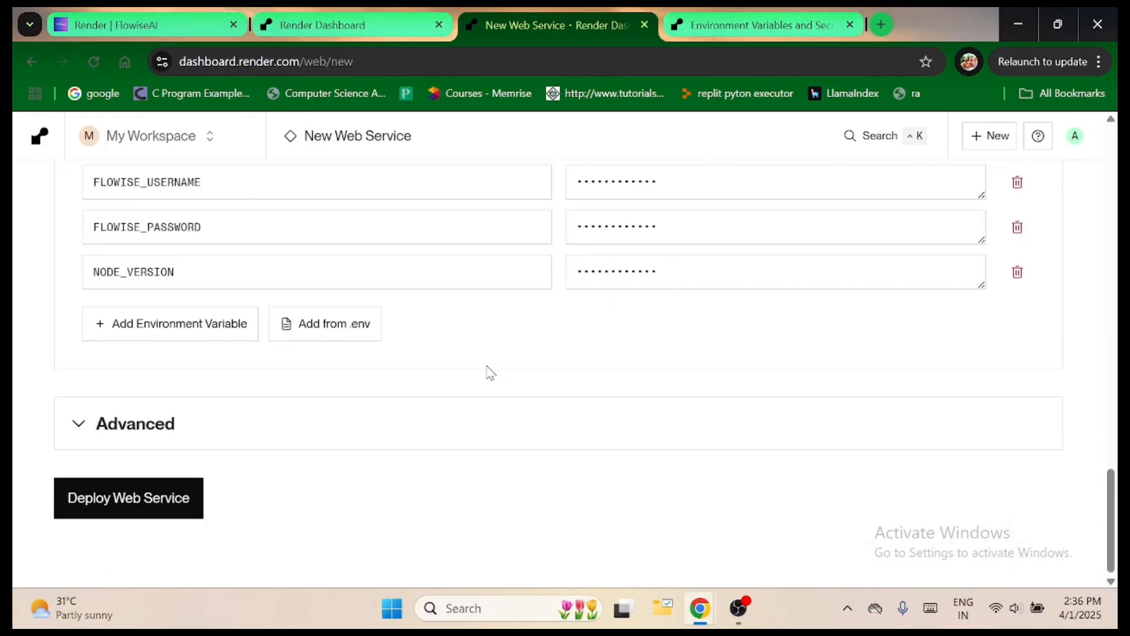
left_click(115, 504)
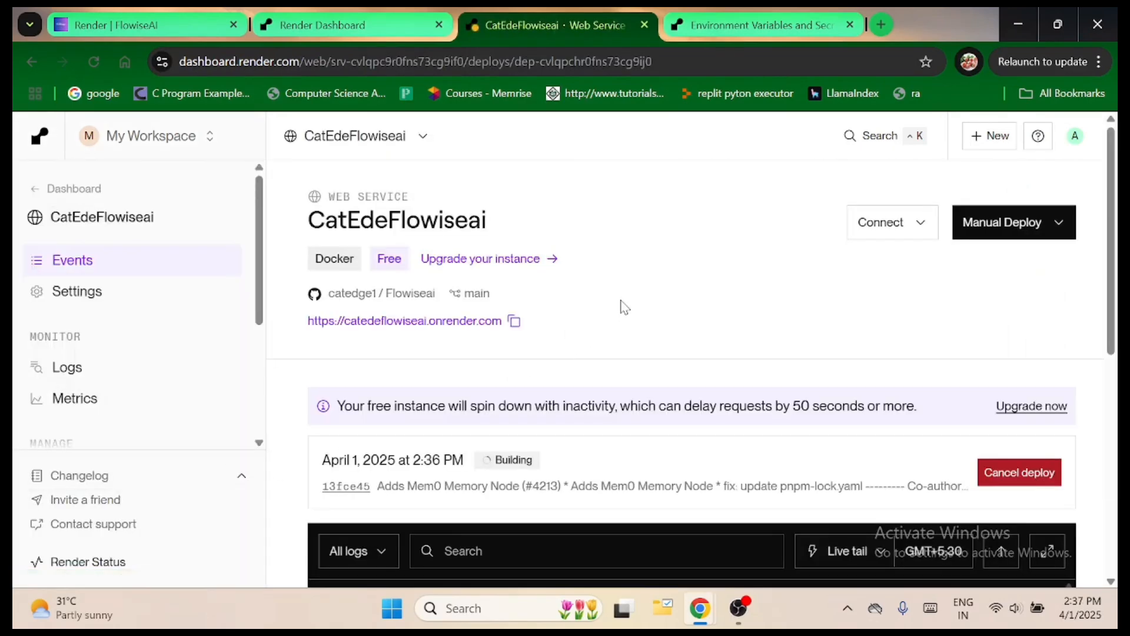
Look over the new service's deploy page, including the build log area and the monitoring and management options.
scroll(738, 347, "down", 5)
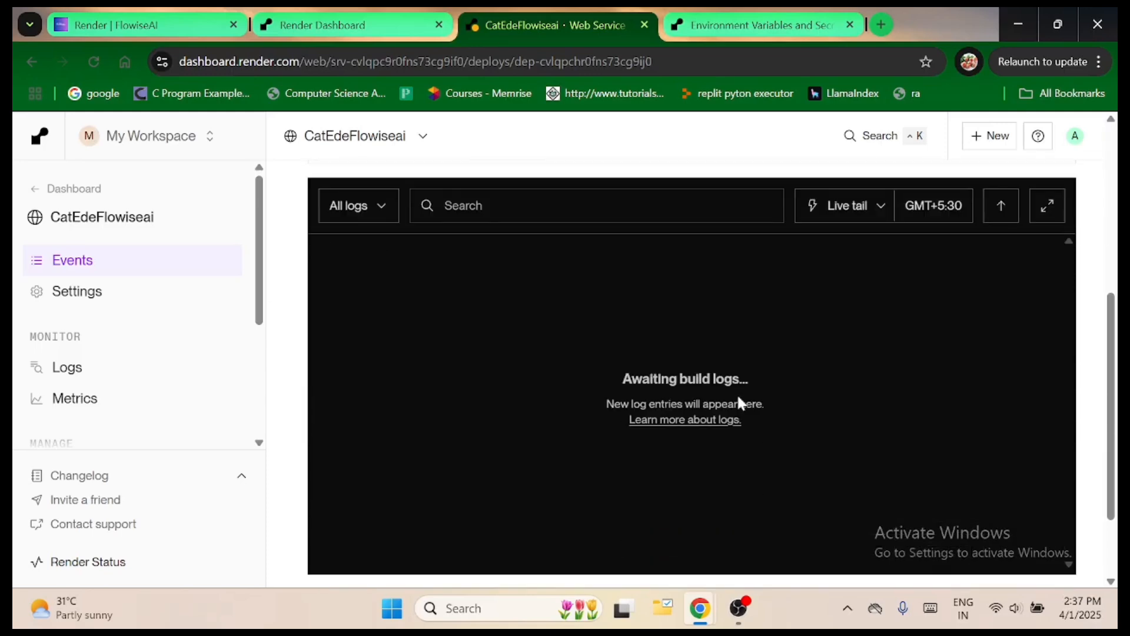
scroll(738, 406, "down", 2)
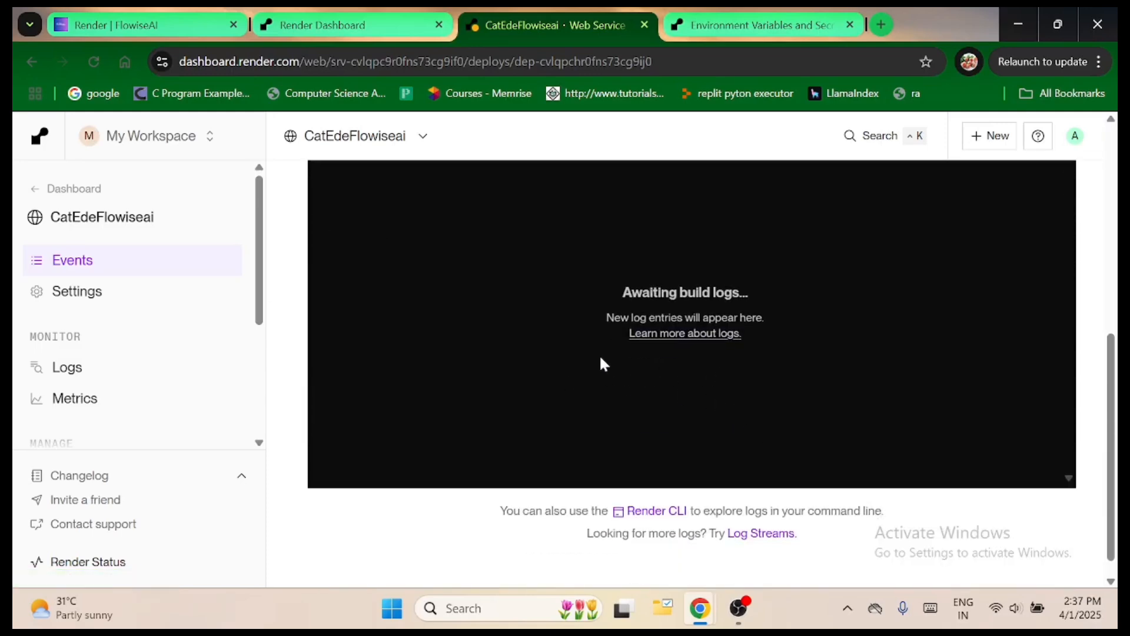
scroll(104, 315, "up", 4)
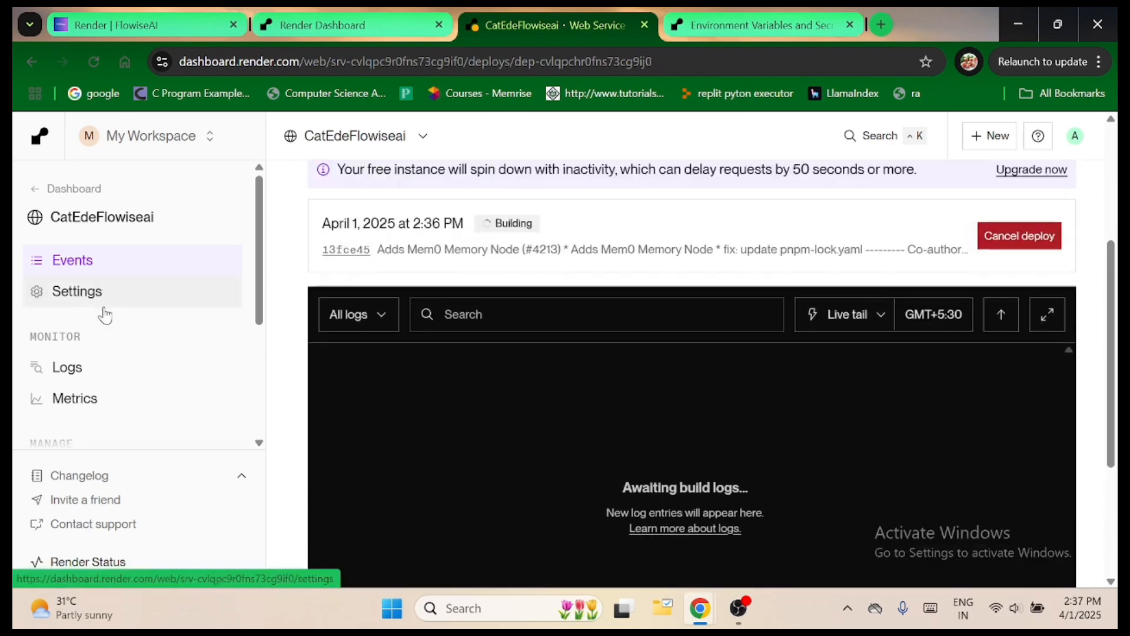
scroll(105, 318, "up", 1)
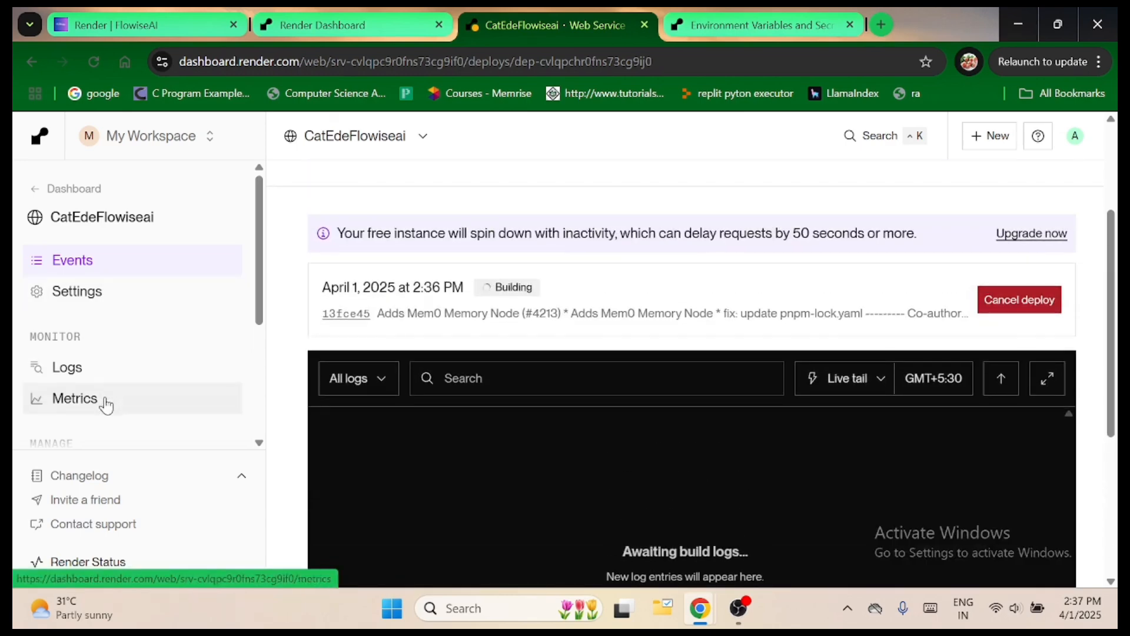
scroll(103, 475, "down", 4)
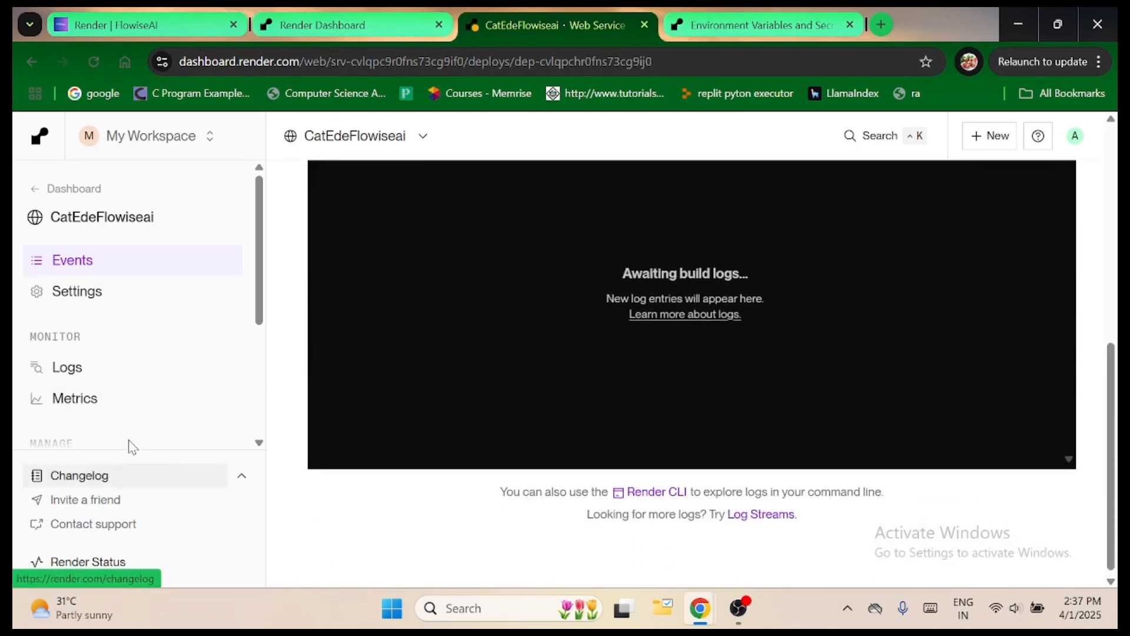
left_click_drag(260, 242, 262, 355)
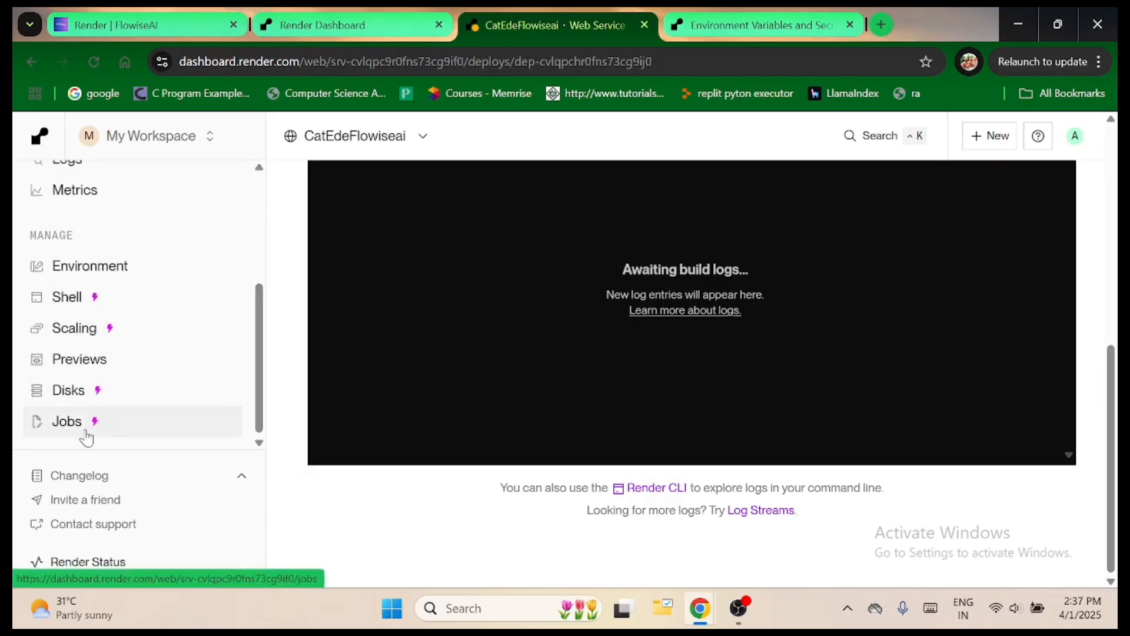
mouse_move(99, 433)
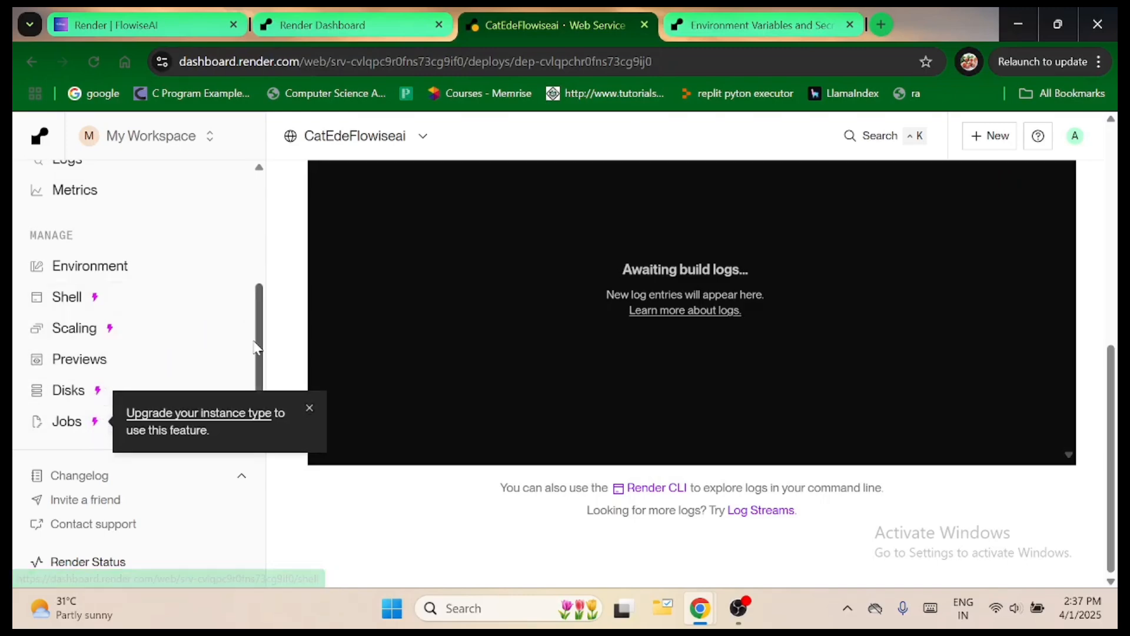
left_click_drag(258, 350, 272, 234)
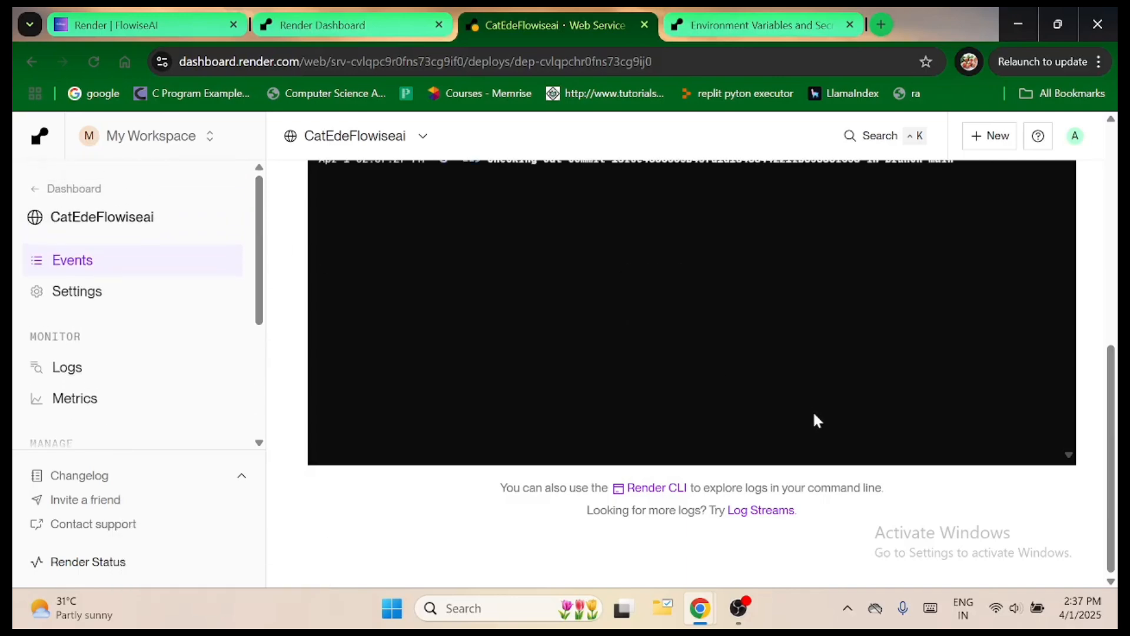
scroll(812, 410, "up", 2)
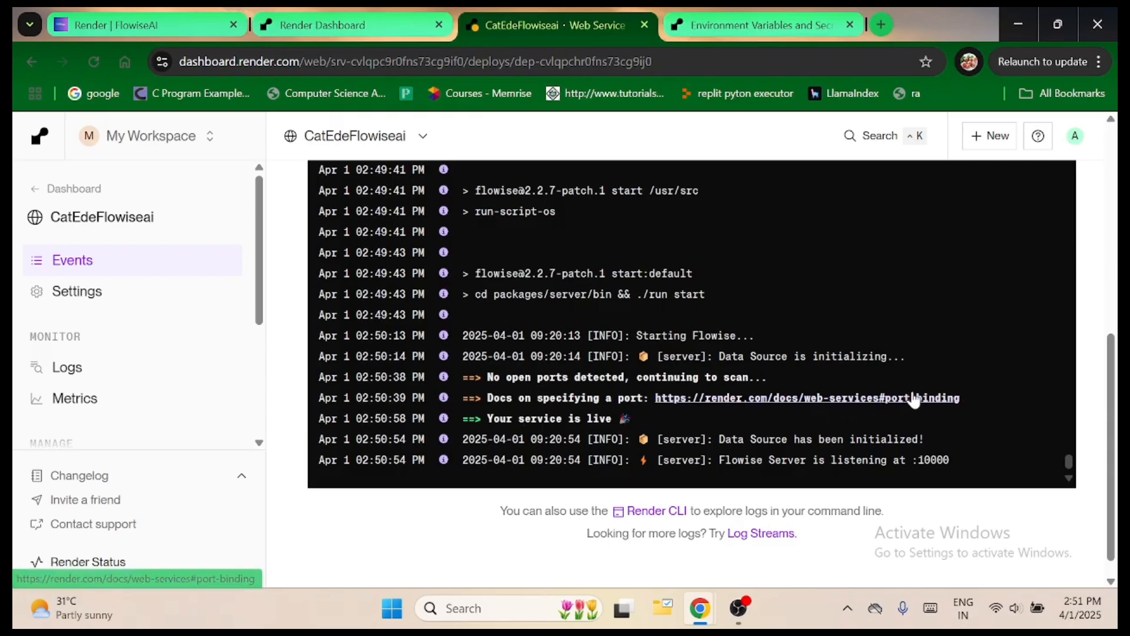
Read the closing lines of the deploy log to check the service status and the Flowise server startup.
scroll(816, 439, "down", 1)
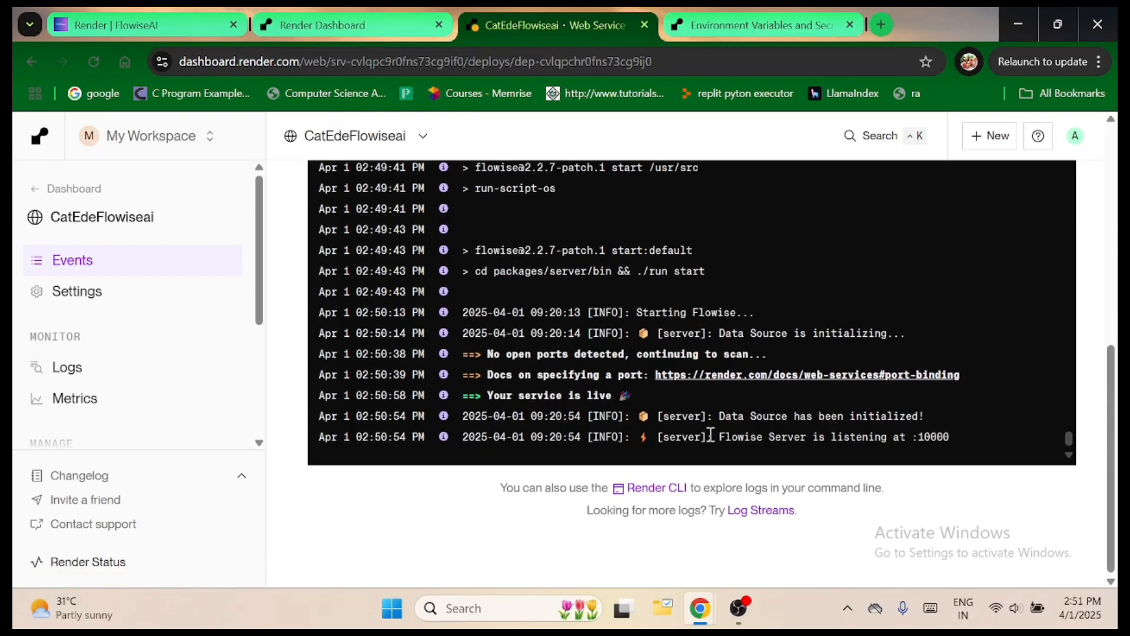
left_click_drag(695, 435, 958, 437)
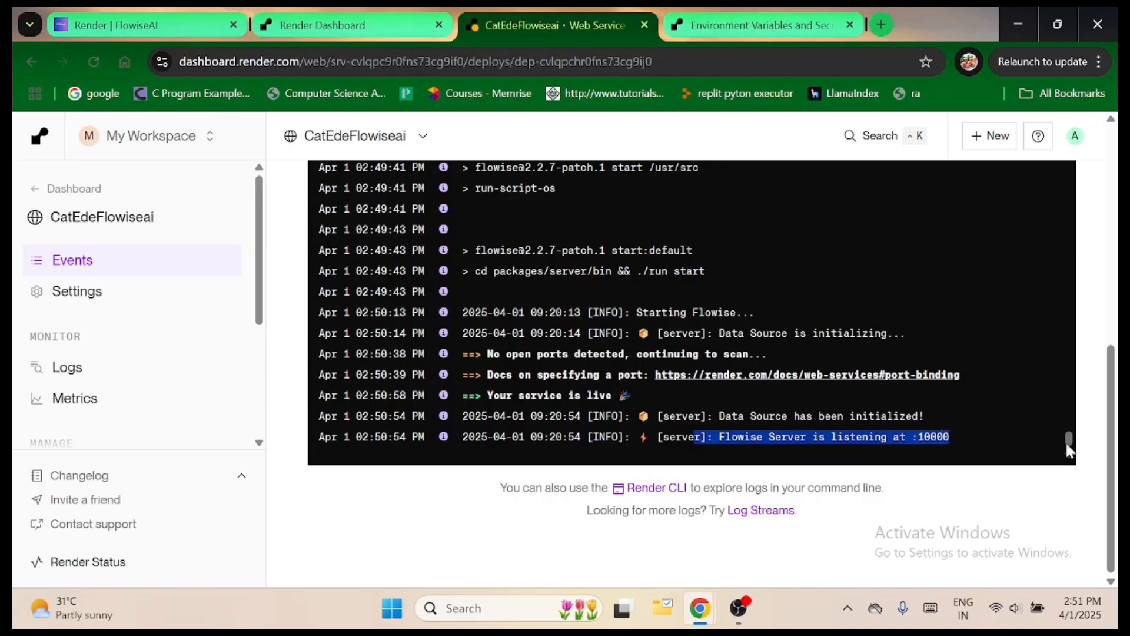
left_click(966, 419)
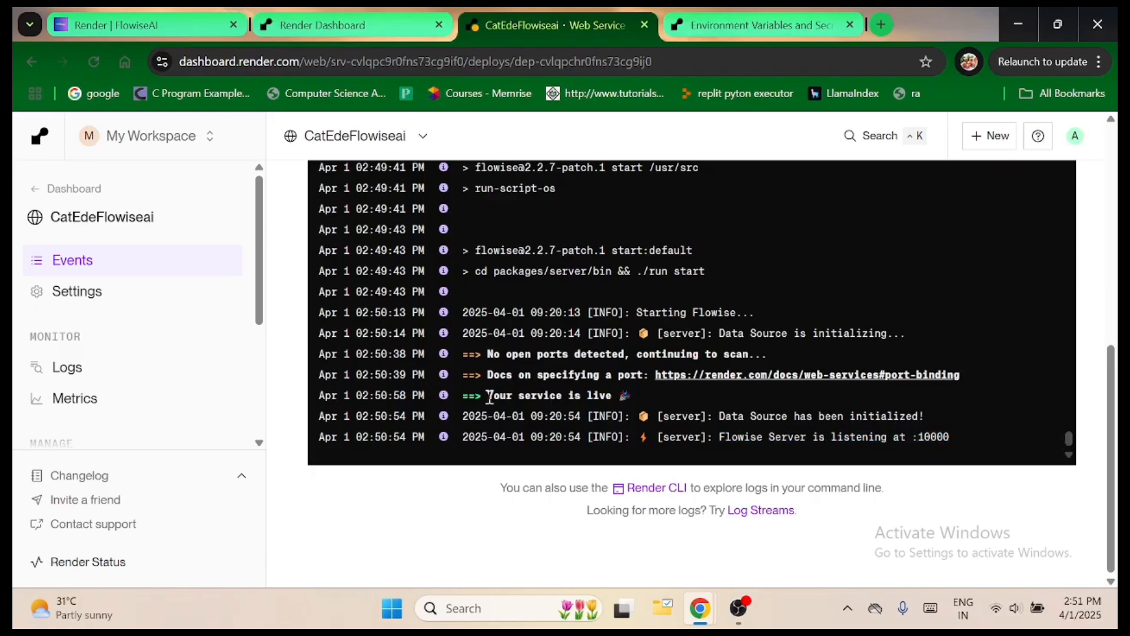
left_click_drag(489, 398, 607, 394)
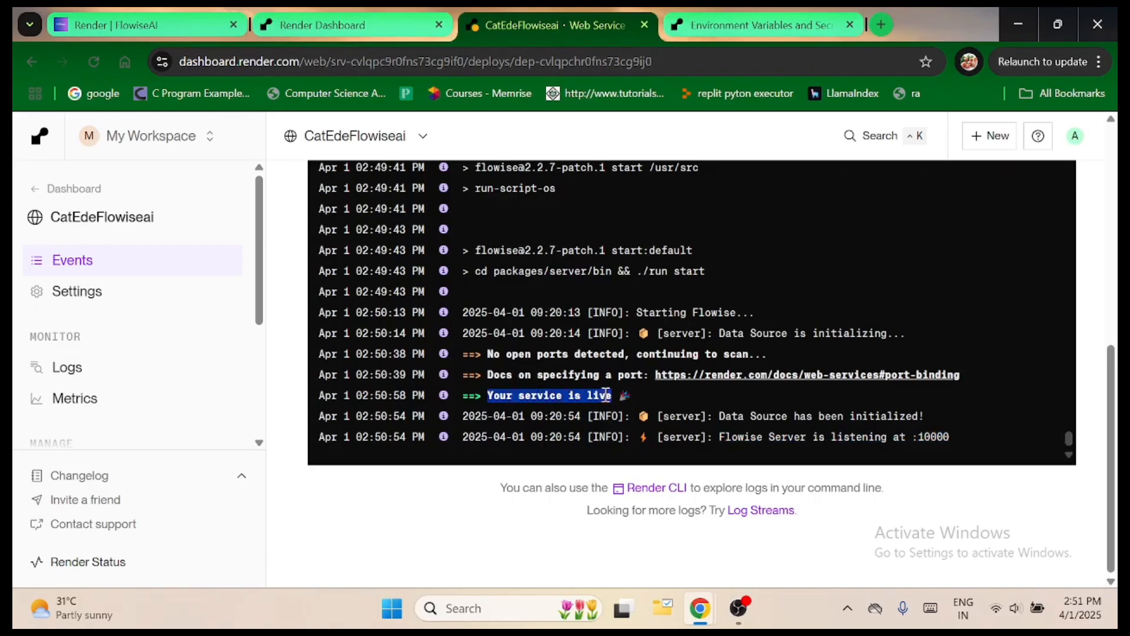
View the service's static outbound IP addresses from its connection details, then close them.
scroll(695, 366, "up", 10)
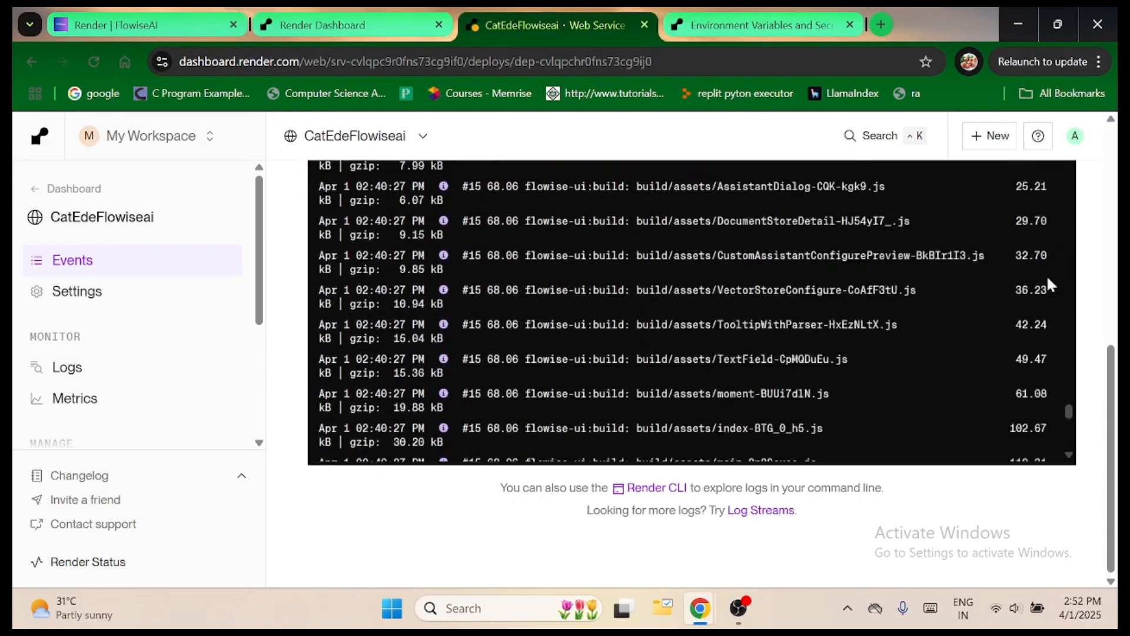
scroll(1051, 285, "up", 10)
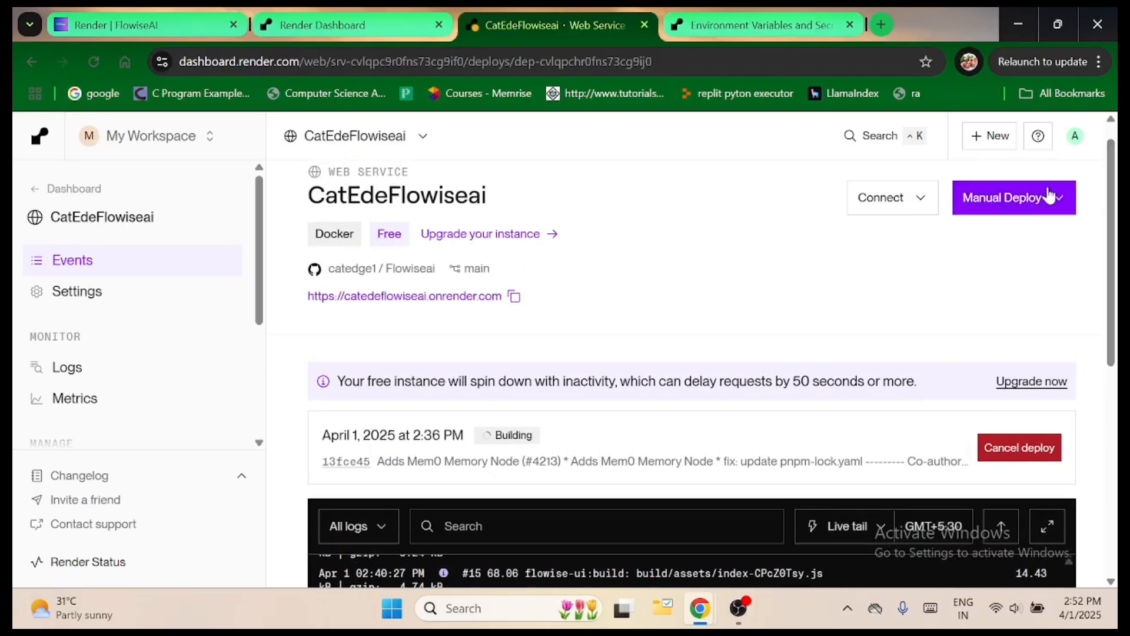
left_click(914, 206)
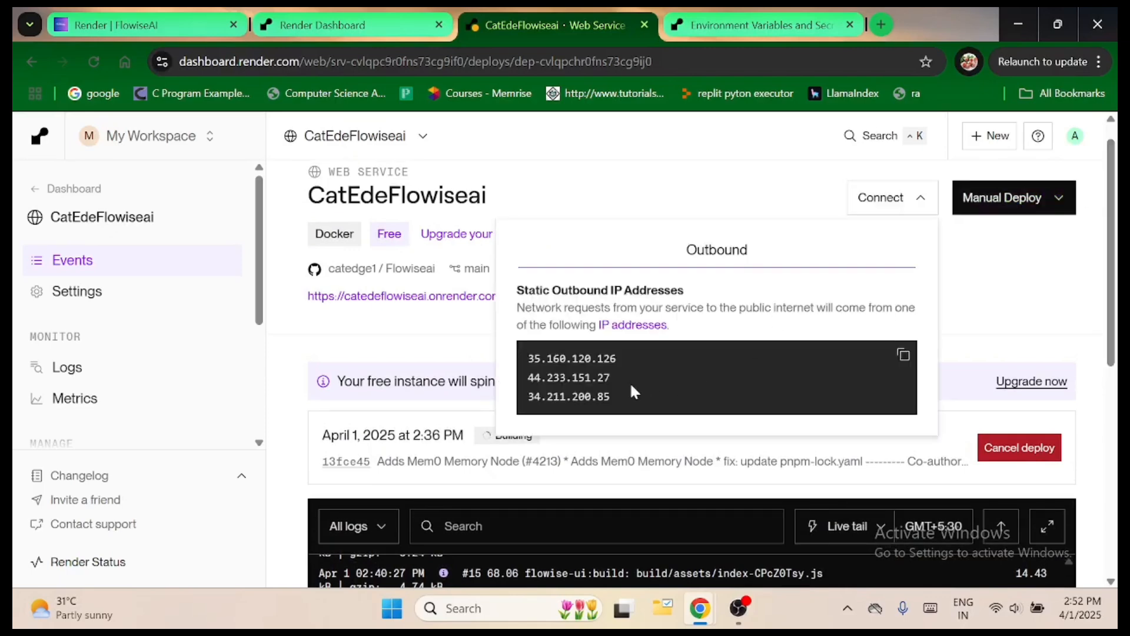
left_click_drag(611, 402, 610, 369)
left_click_drag(521, 360, 627, 369)
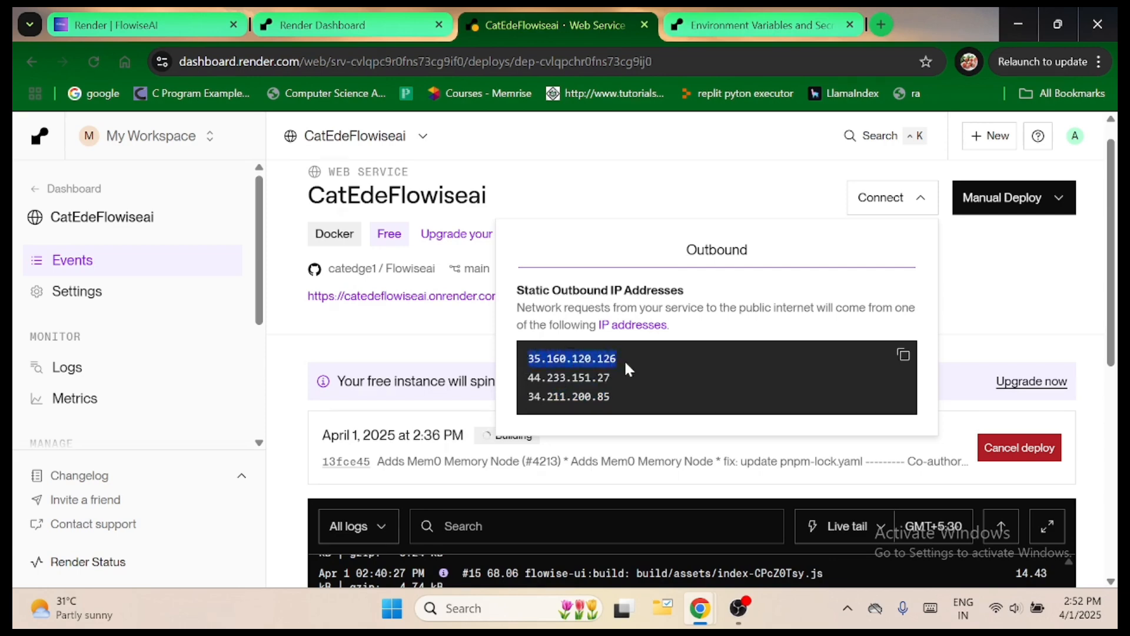
left_click(982, 277)
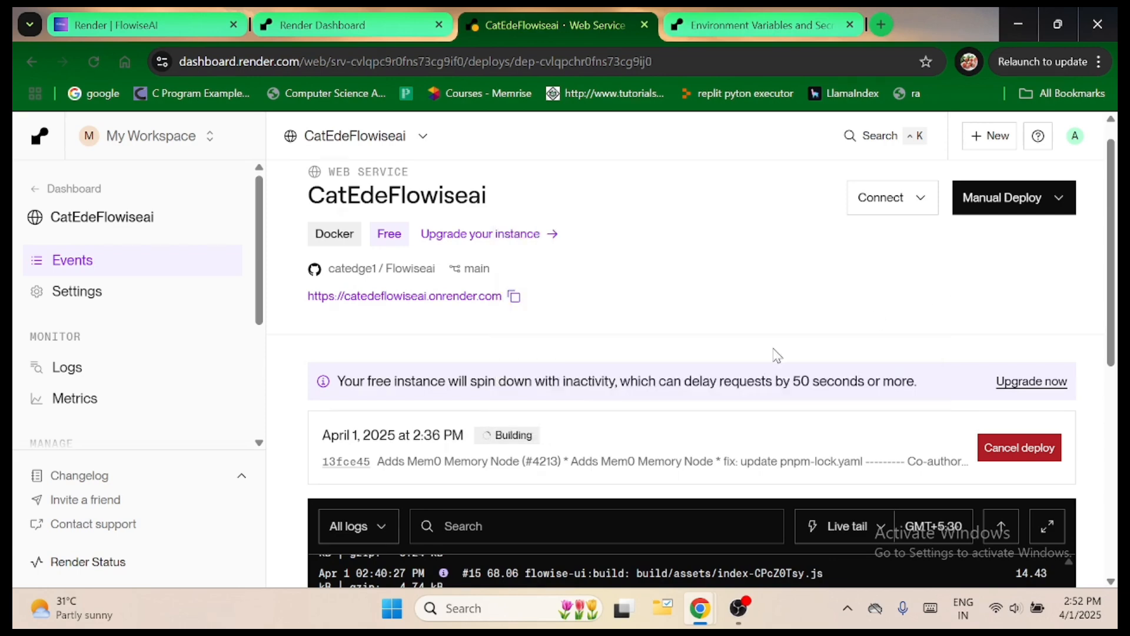
Return to the end of the deploy log and check which port the Flowise server uses.
scroll(773, 356, "down", 10)
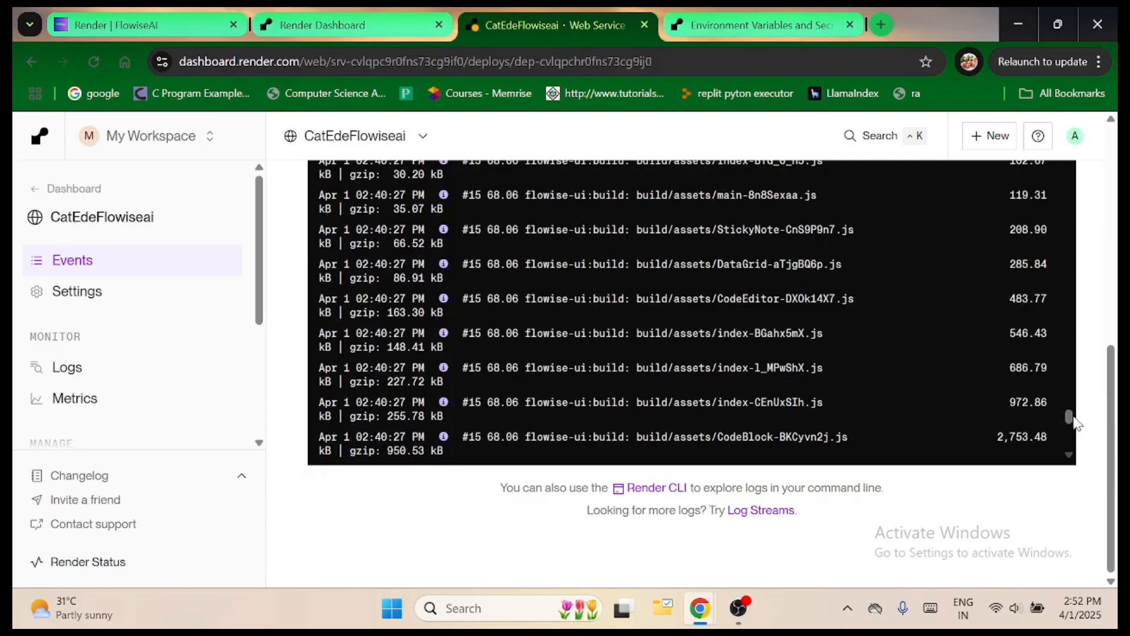
left_click_drag(1069, 416, 1071, 448)
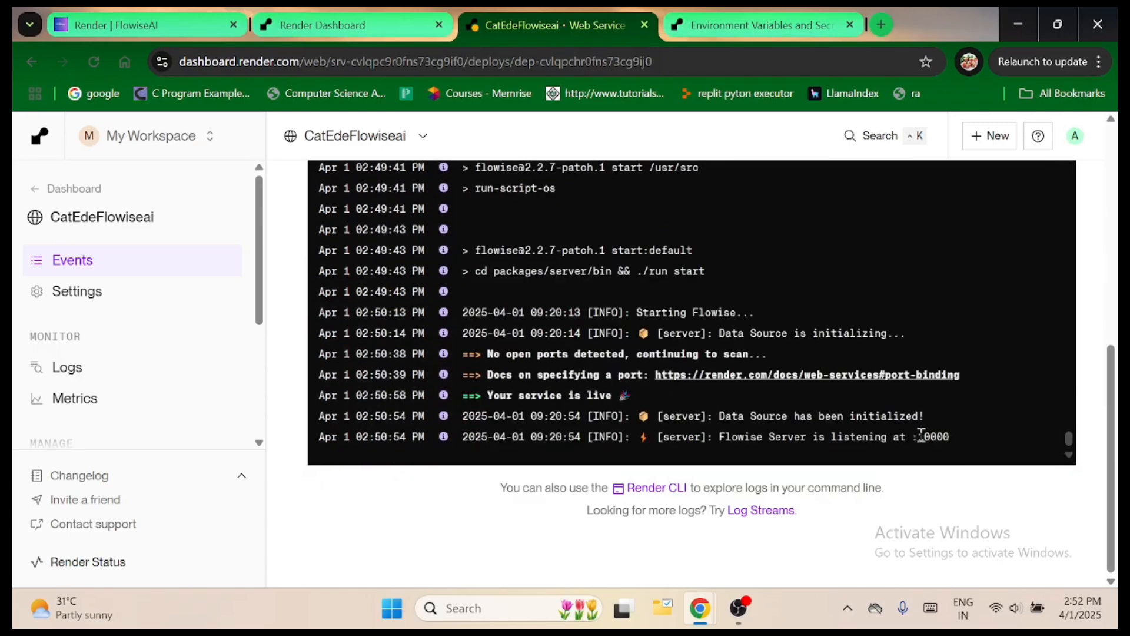
left_click_drag(921, 437, 949, 436)
Copy the deployed service's onrender.com URL and open its link in a new browser tab.
scroll(1117, 474, "up", 10)
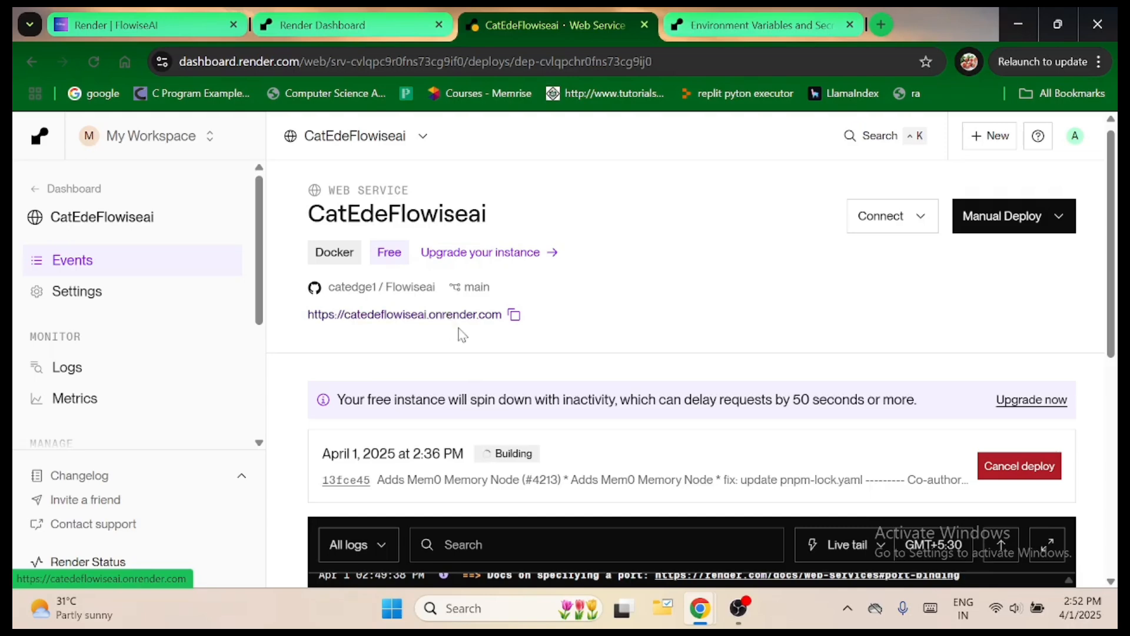
left_click(515, 318)
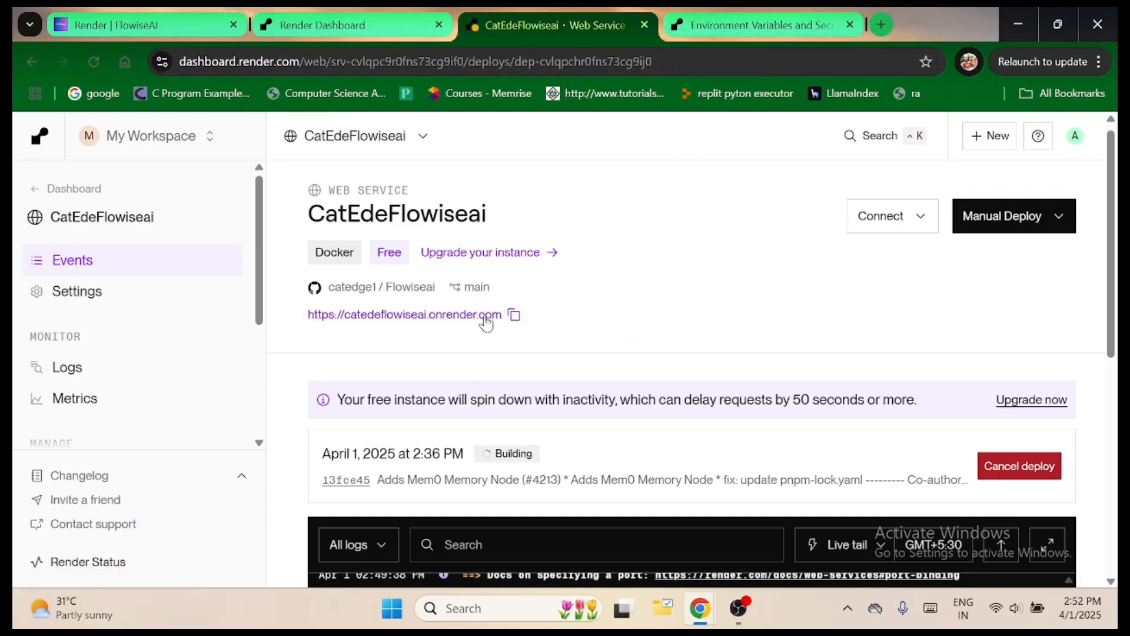
right_click(440, 318)
left_click(470, 341)
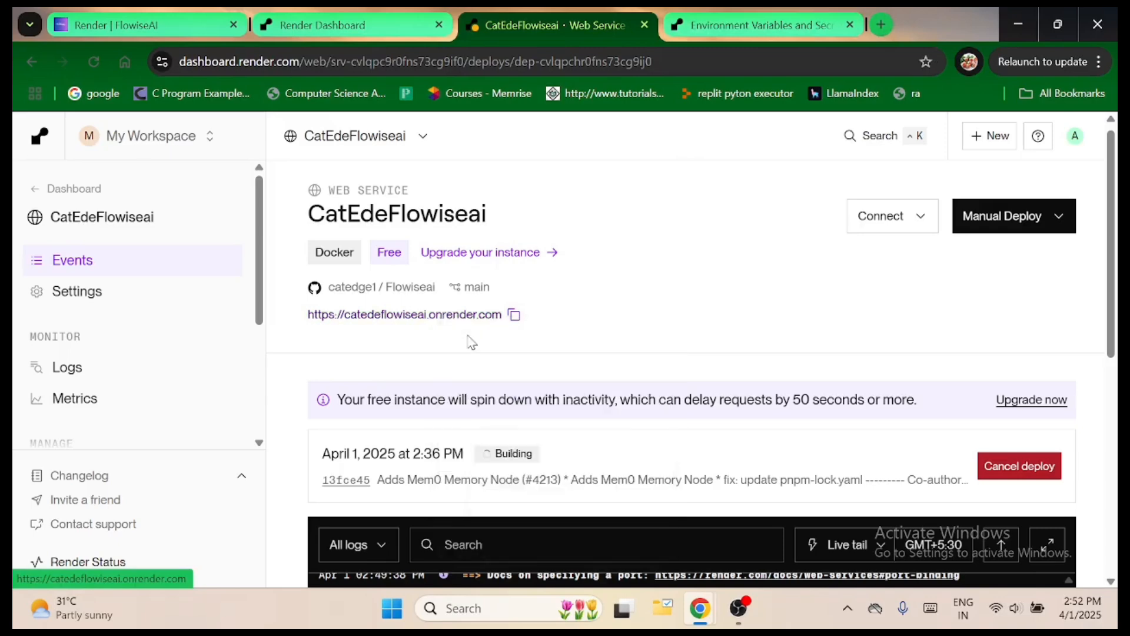
left_click(628, 24)
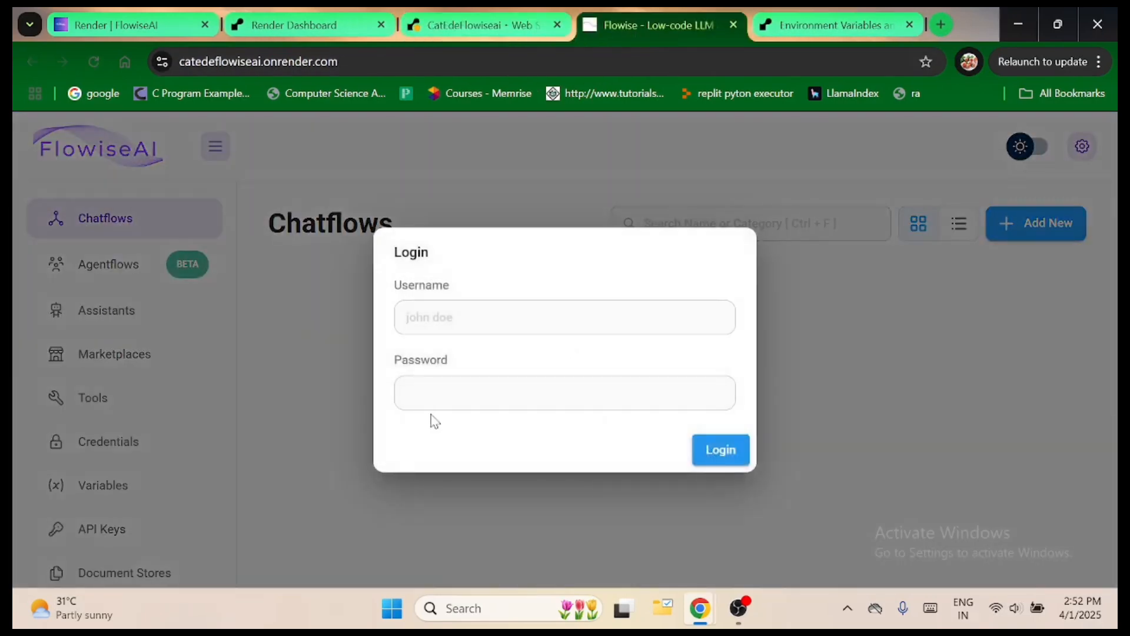
Log in to Flowise with the username flowise and the account password, and dismiss the browser's password warning.
left_click(445, 313)
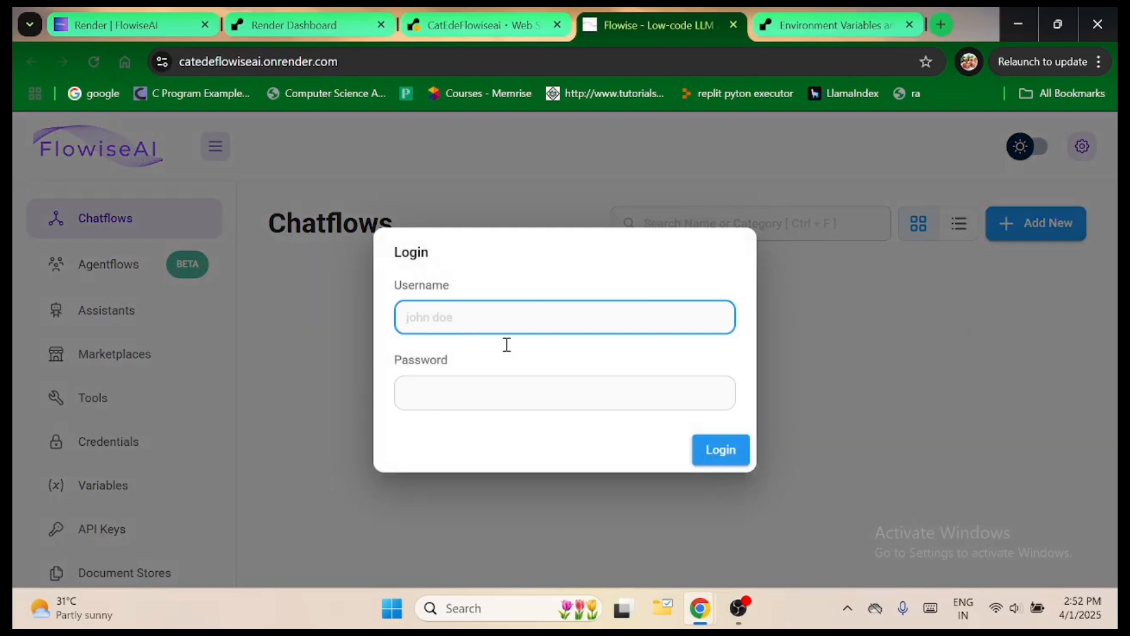
type("flowise")
left_click(471, 393)
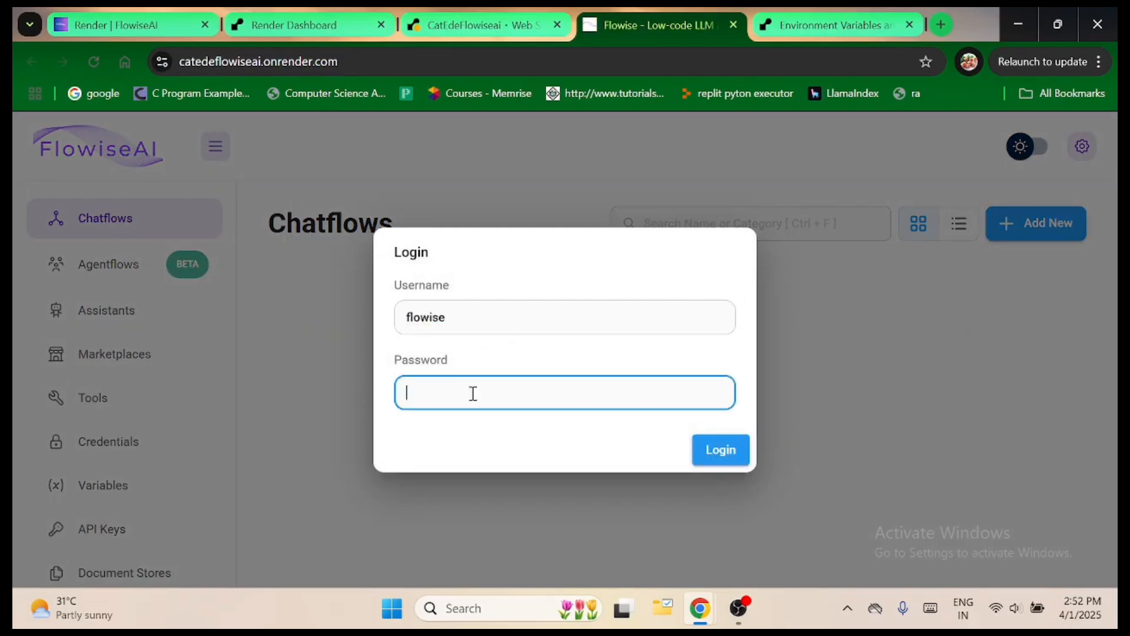
type("1234567")
left_click(720, 449)
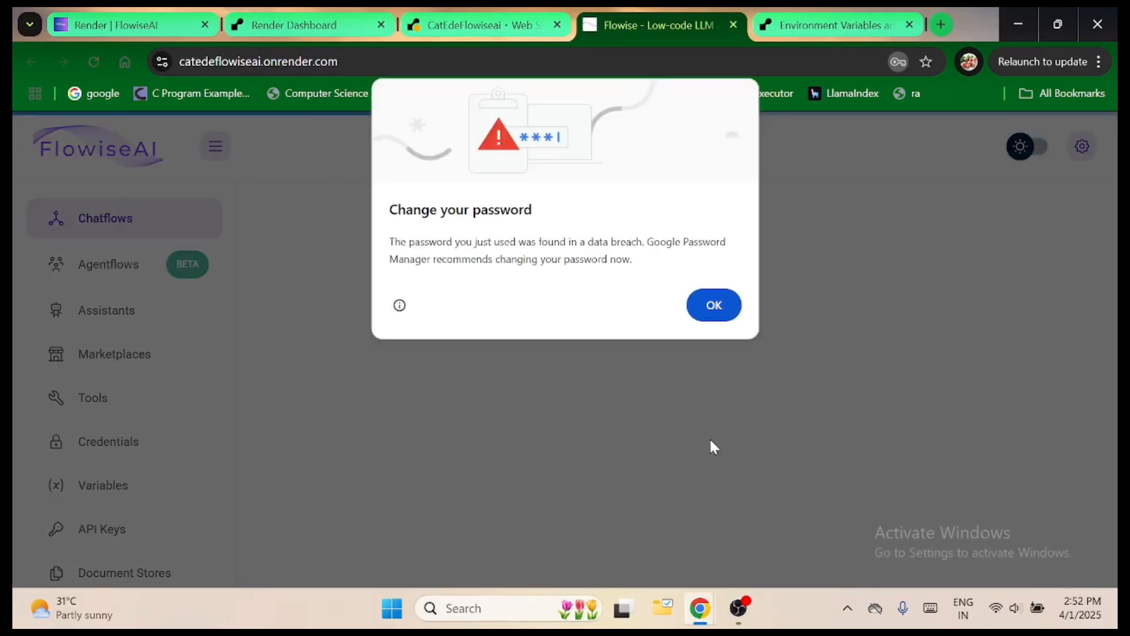
left_click(714, 305)
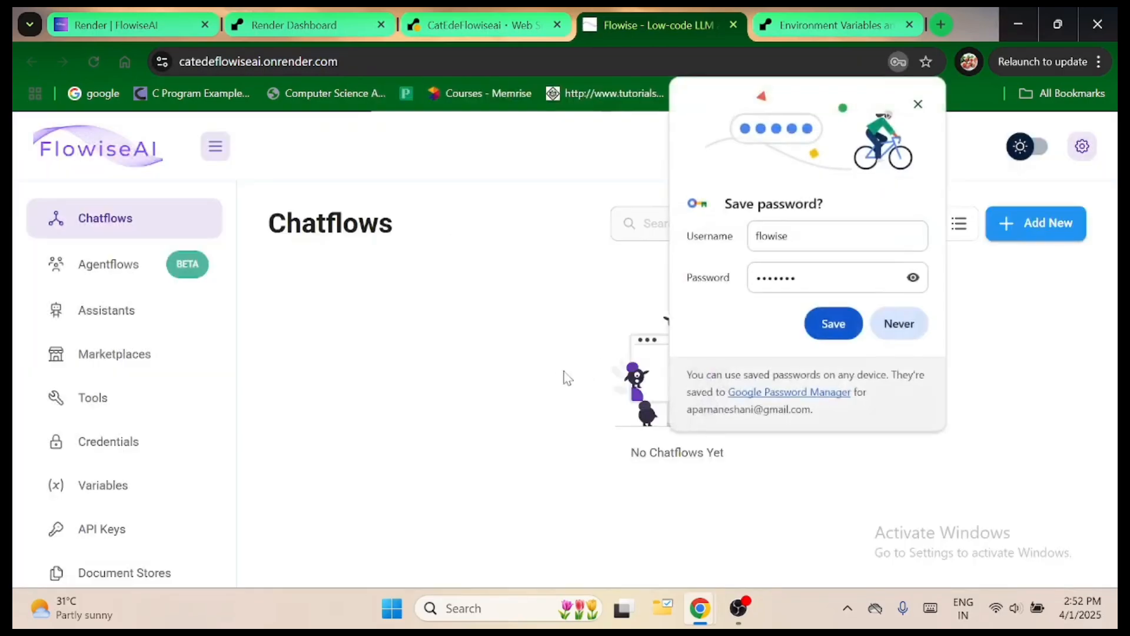
Decline saving the Flowise login password in the browser and open the Agentflows page.
left_click(885, 329)
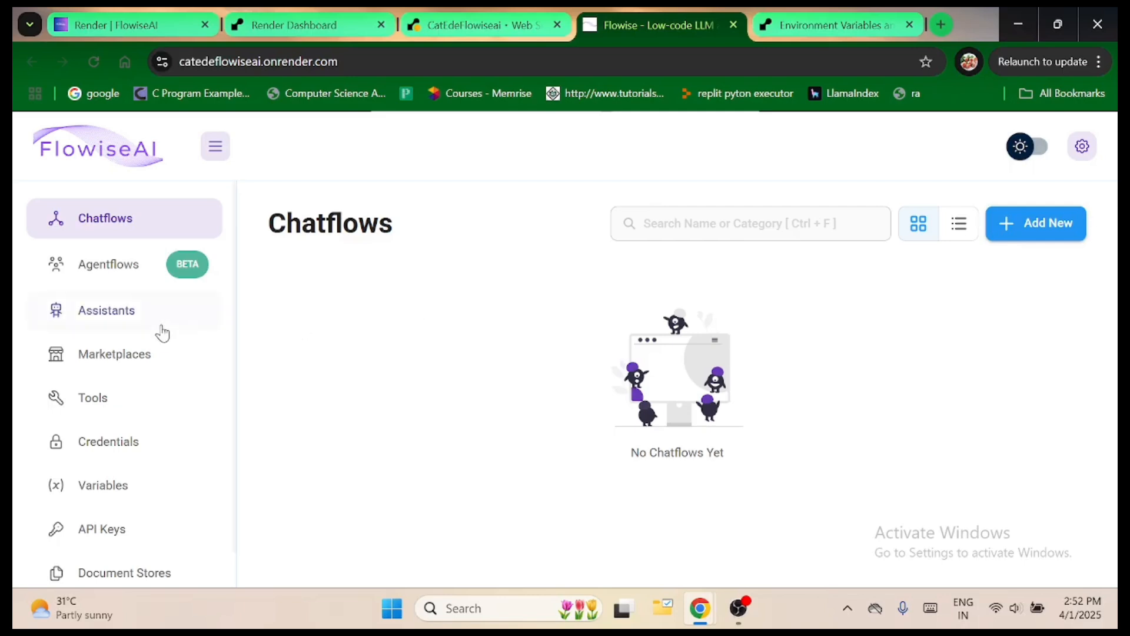
left_click(85, 266)
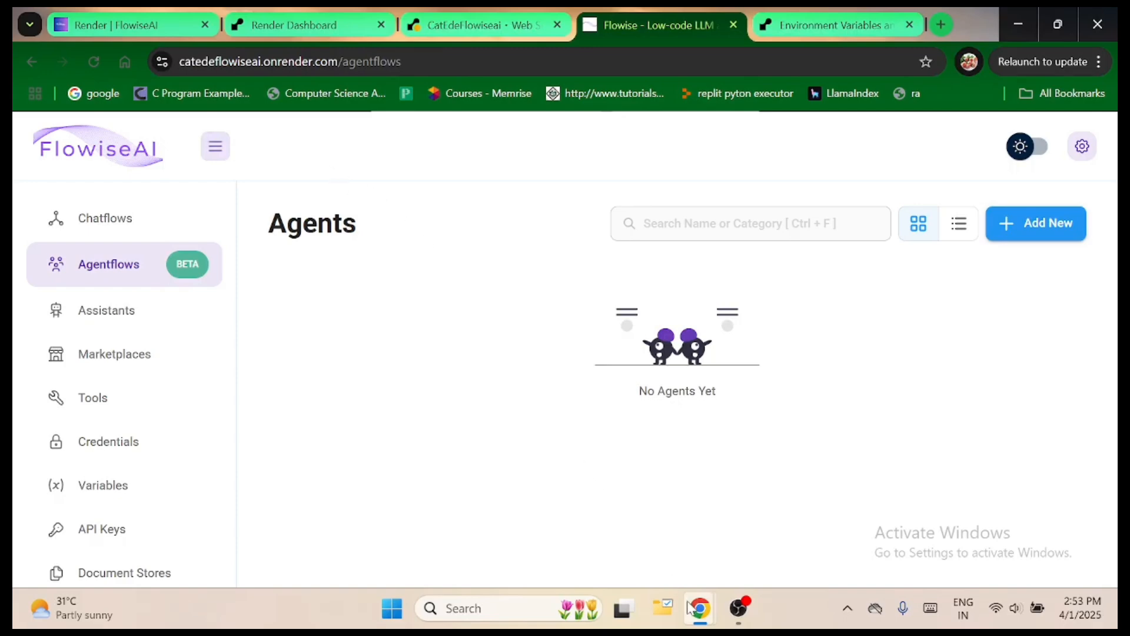
mouse_move(700, 613)
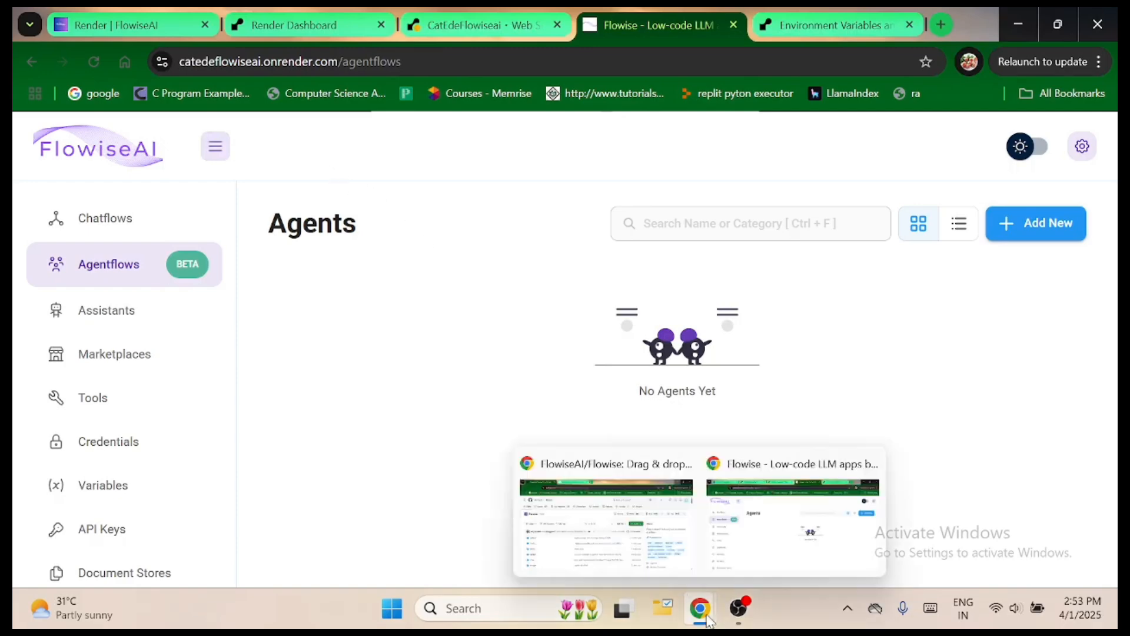
mouse_move(697, 563)
left_click(792, 524)
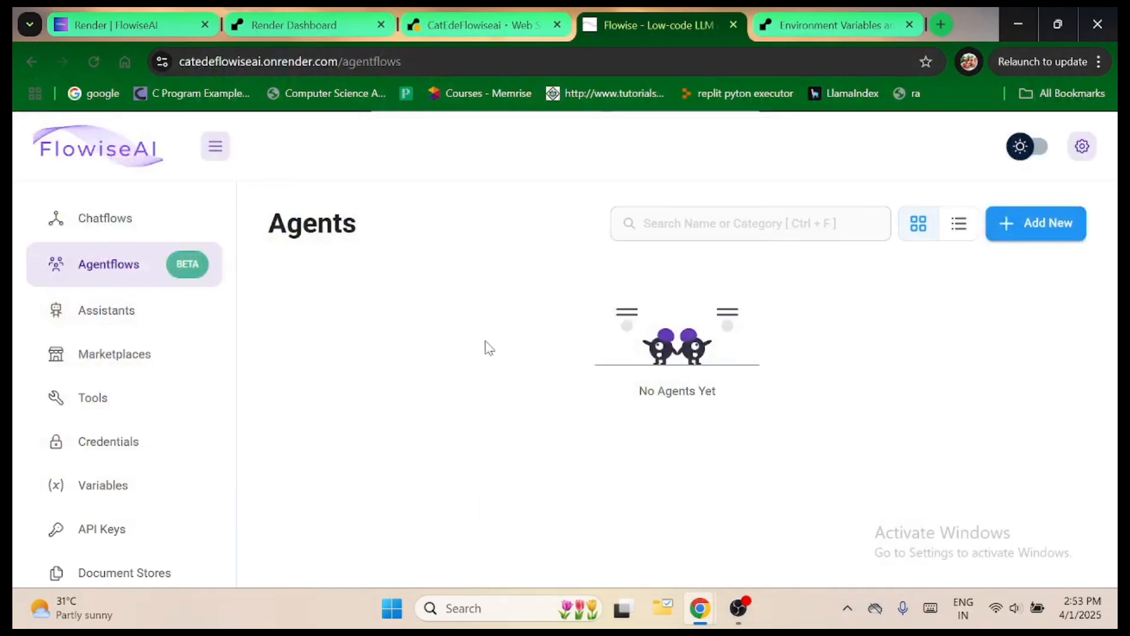
View the available account and data options in the Flowise settings.
left_click(1078, 147)
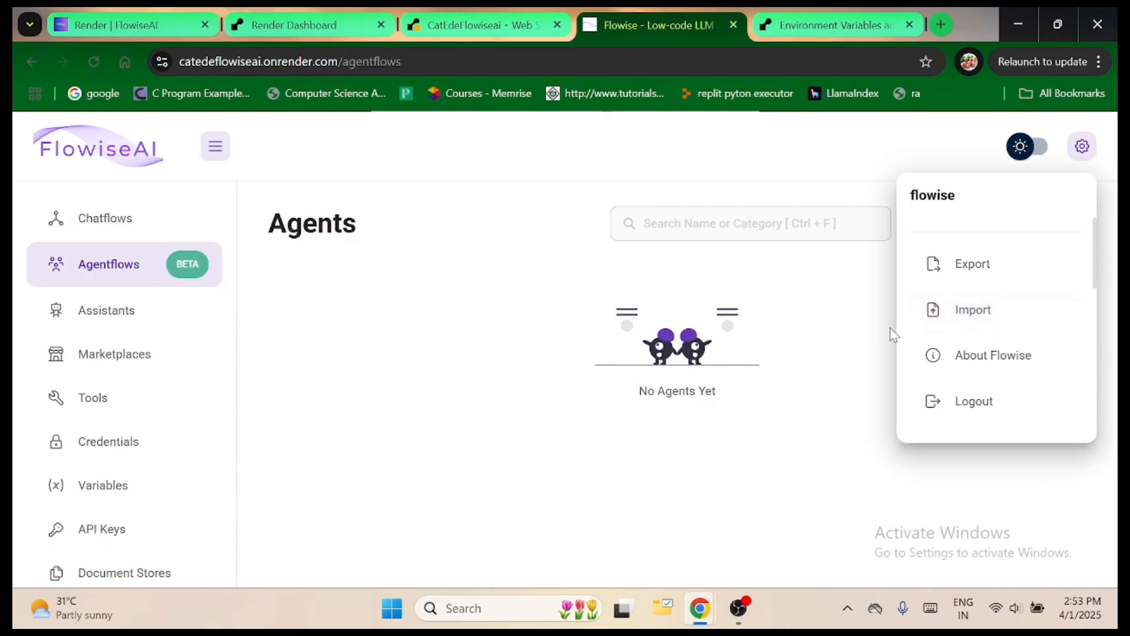
left_click(737, 612)
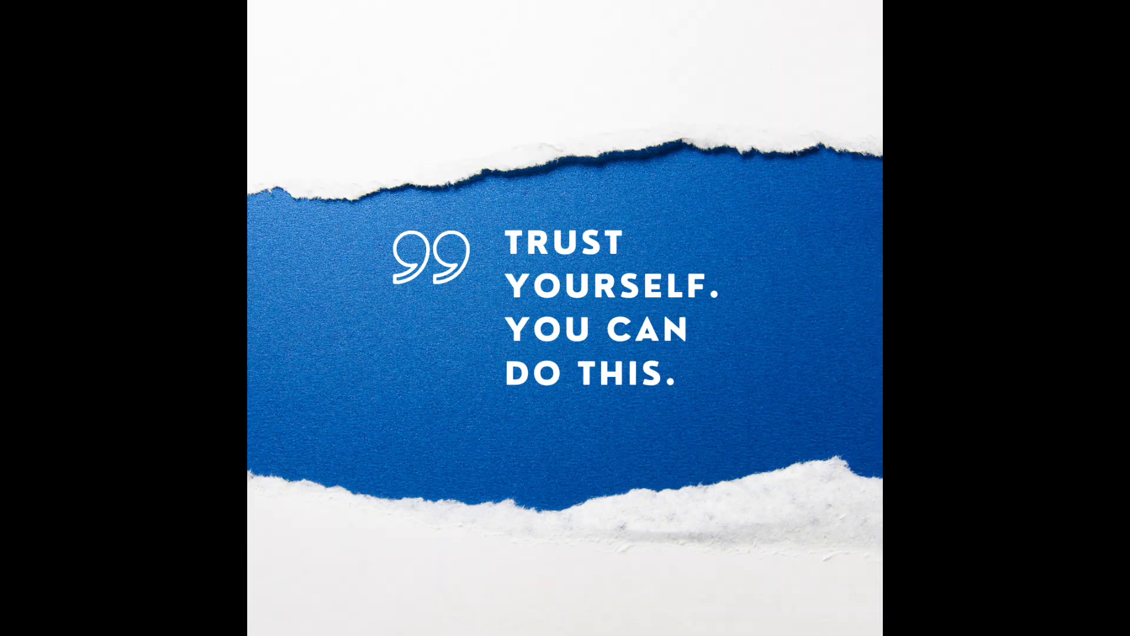